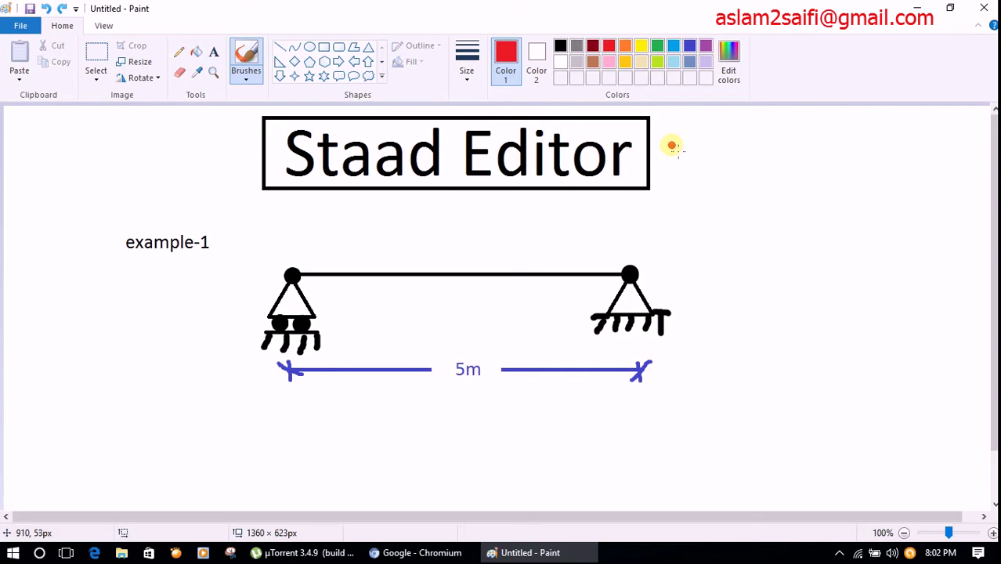
# Draw a red tick by the Staad Editor title, underline example-1, and add an arrow at node 1.
pyautogui.moveTo(665, 147)
pyautogui.mouseDown()
pyautogui.moveTo(672, 166)
pyautogui.moveTo(753, 137)
pyautogui.mouseUp()
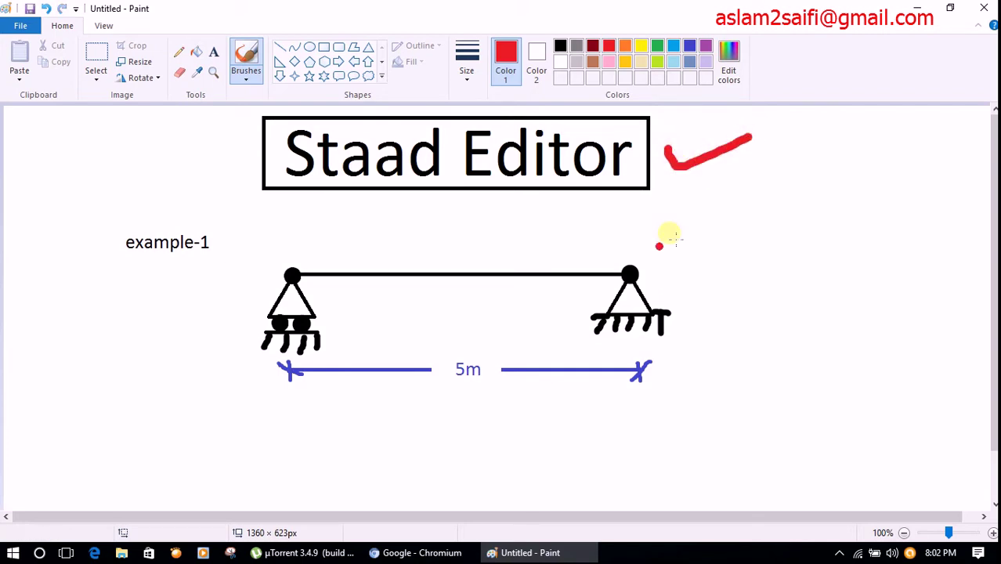
pyautogui.moveTo(116, 260); pyautogui.dragTo(211, 262)
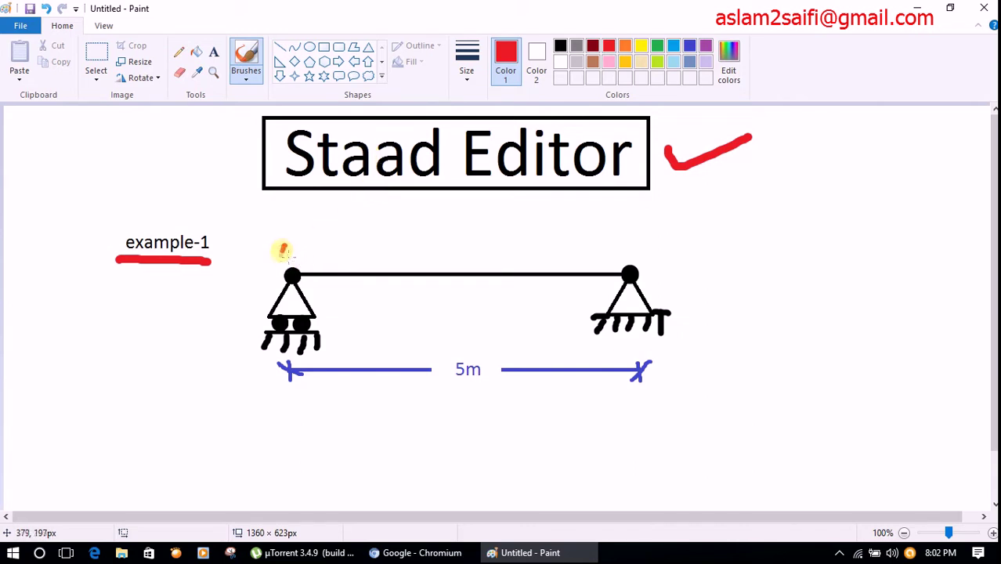
pyautogui.moveTo(287, 249); pyautogui.dragTo(301, 257)
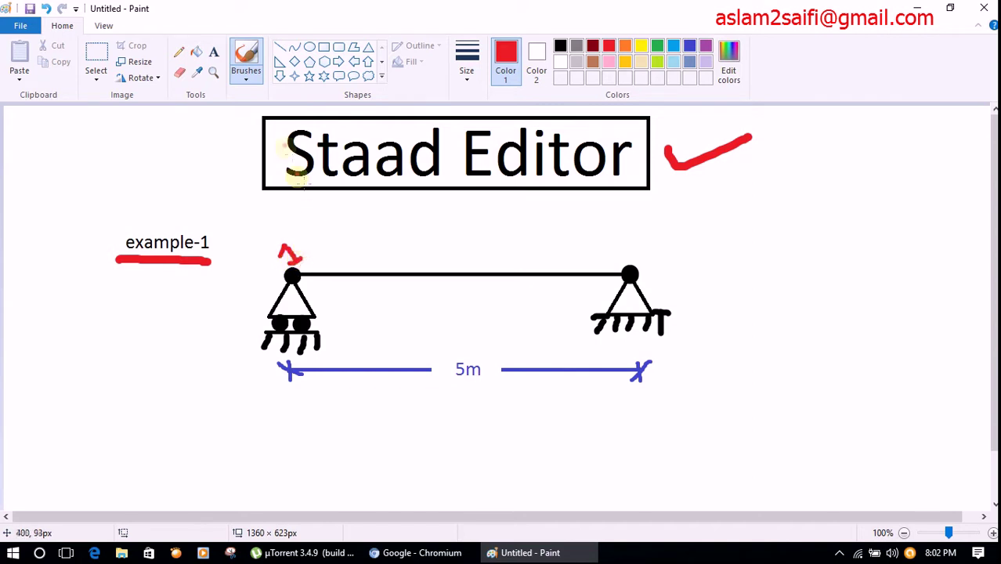
# Start a red text label reading 'node' above the left node.
pyautogui.click(213, 51)
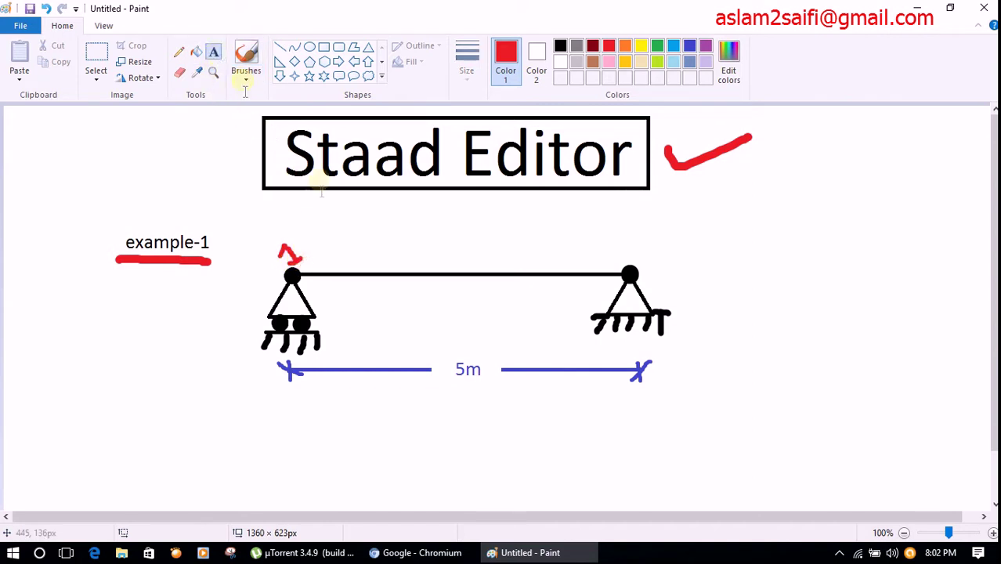
pyautogui.click(298, 243)
pyautogui.write('node no.(')
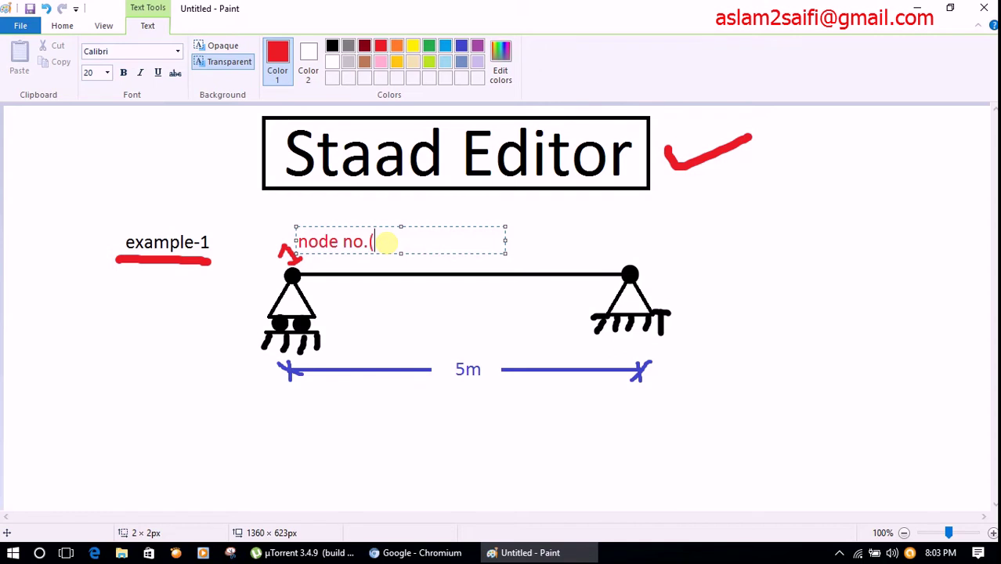
# Complete the left node label as 'node no.(assume at origin)' on one line.
pyautogui.write('e at o')
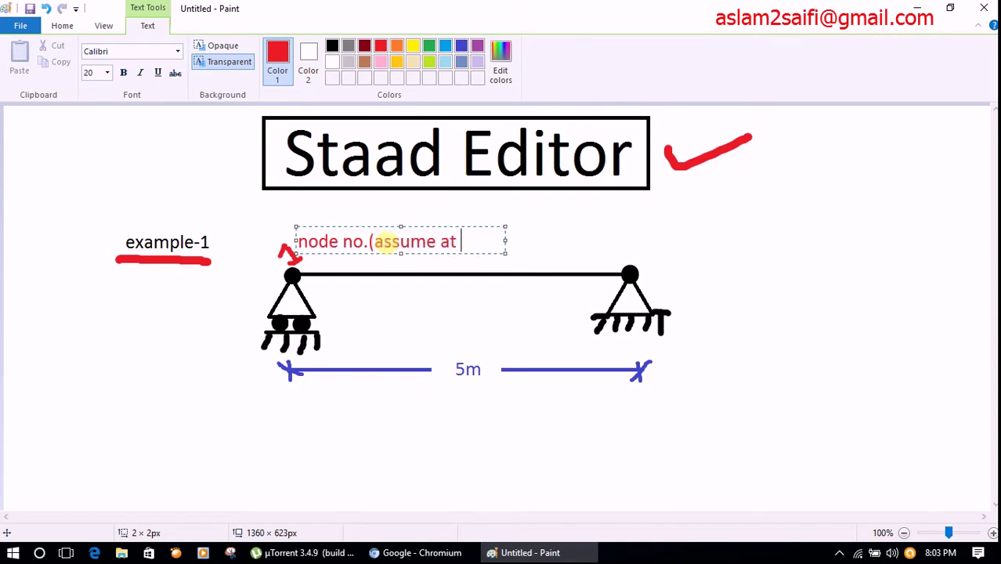
pyautogui.write('rigin')
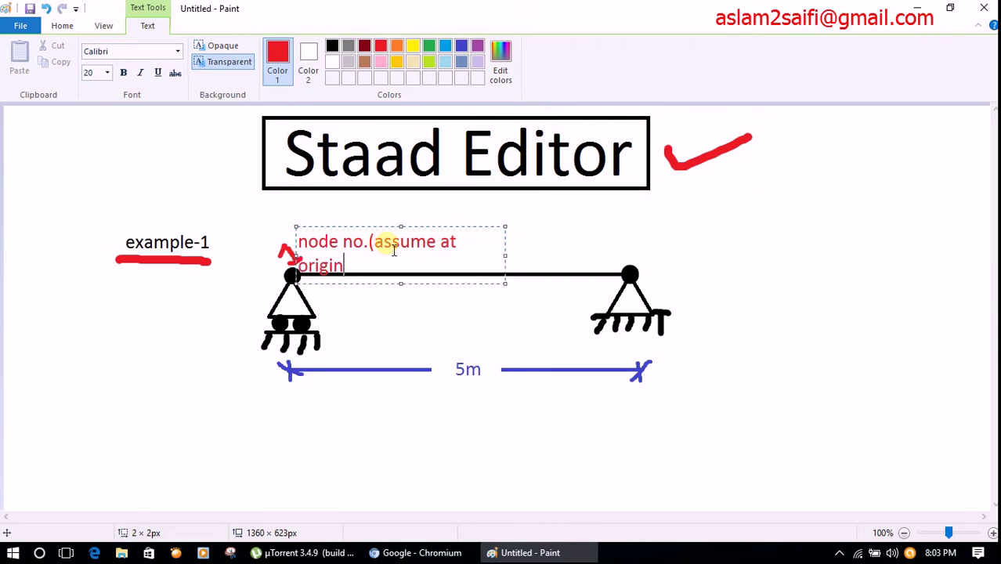
pyautogui.moveTo(506, 255); pyautogui.dragTo(522, 256)
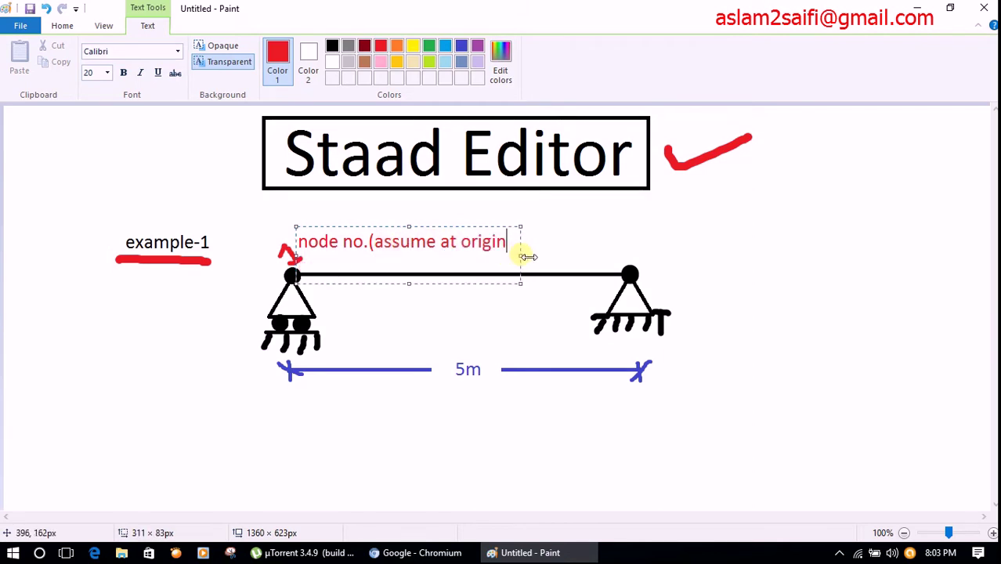
pyautogui.write(')')
pyautogui.click(518, 423)
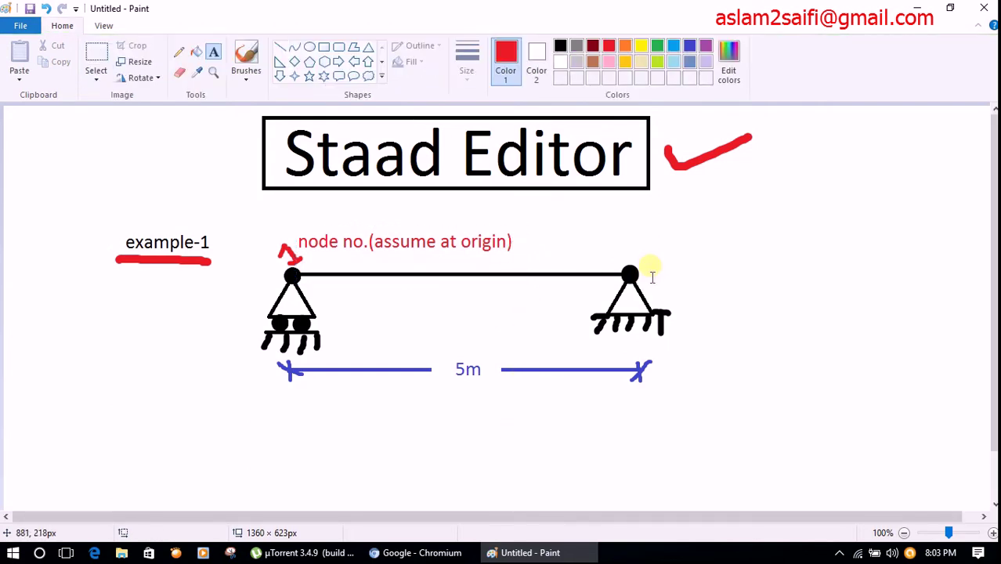
# Label the right node '2 node number' in red.
pyautogui.click(654, 251)
pyautogui.write('2 ')
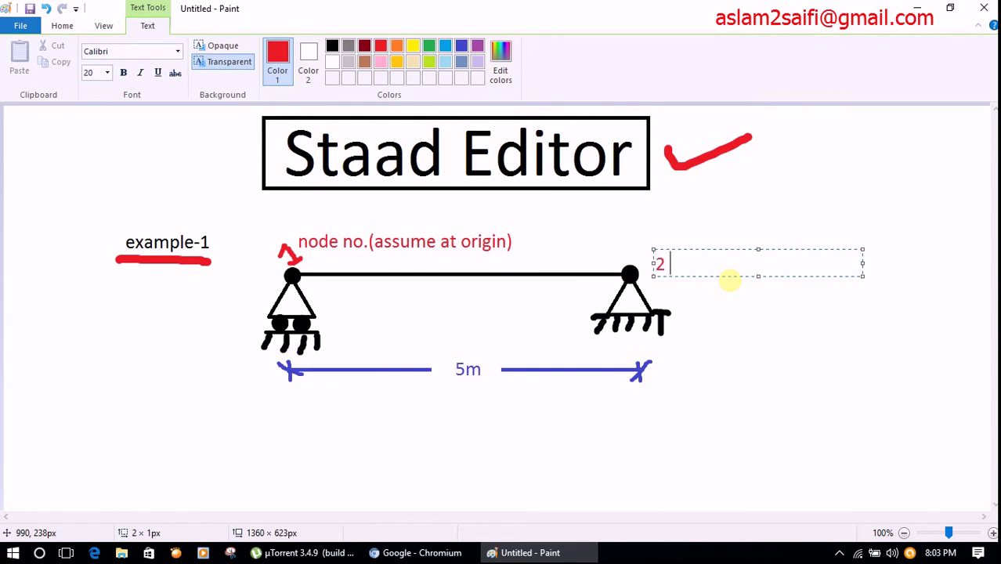
pyautogui.write('node number')
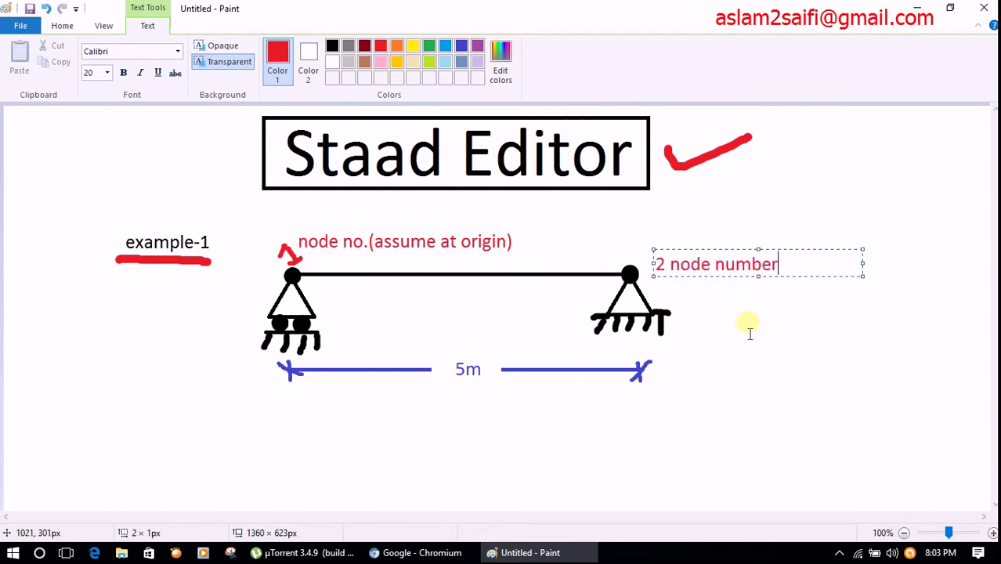
pyautogui.click(754, 352)
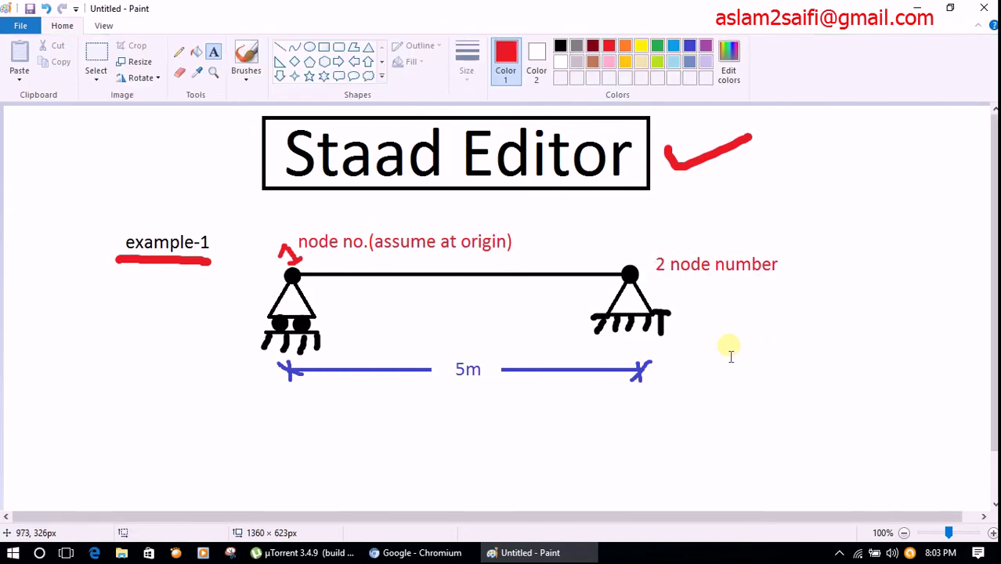
pyautogui.click(76, 310)
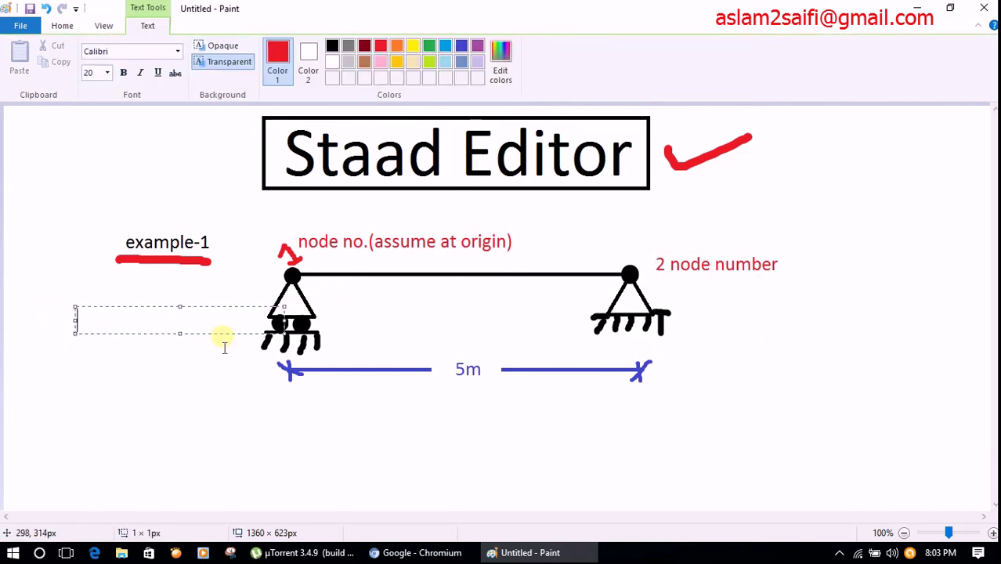
# Write 'coordinate of node 1' with '(0,0,0)' on a second line left of the left support.
pyautogui.write('coordina')
pyautogui.write('te o')
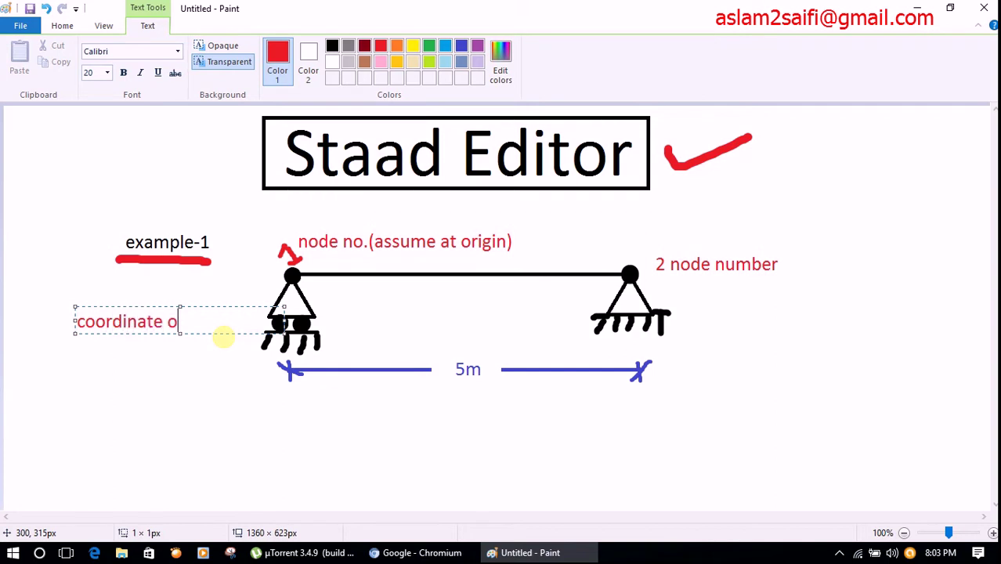
pyautogui.write('f node 1')
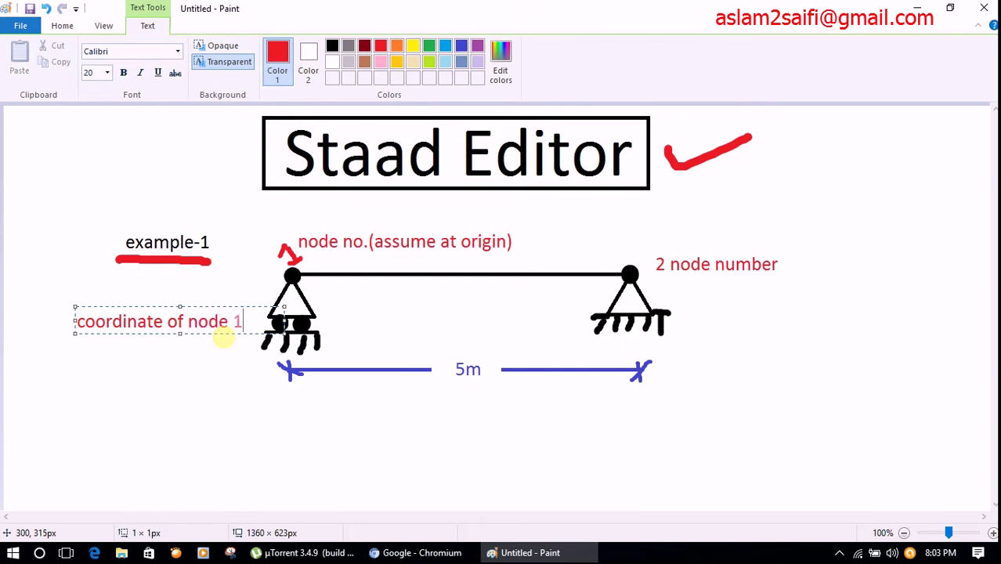
pyautogui.press('Return')
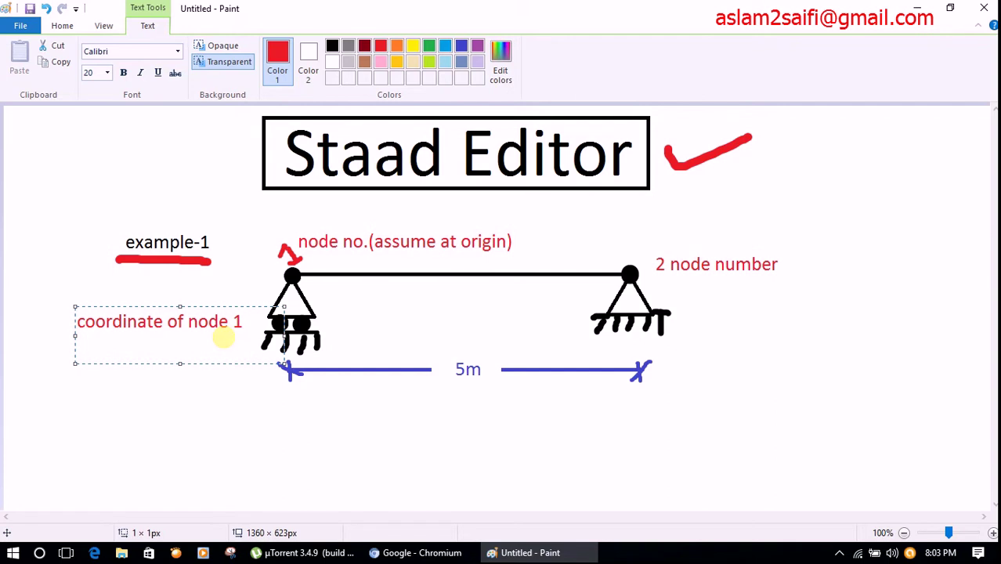
pyautogui.write('(0')
pyautogui.write(' 0')
pyautogui.press('BackSpace')
pyautogui.write('0,')
pyautogui.write('0')
# Add the note 'coordinate of node 2 is (5,0,0)' beside the right support.
pyautogui.click(693, 316)
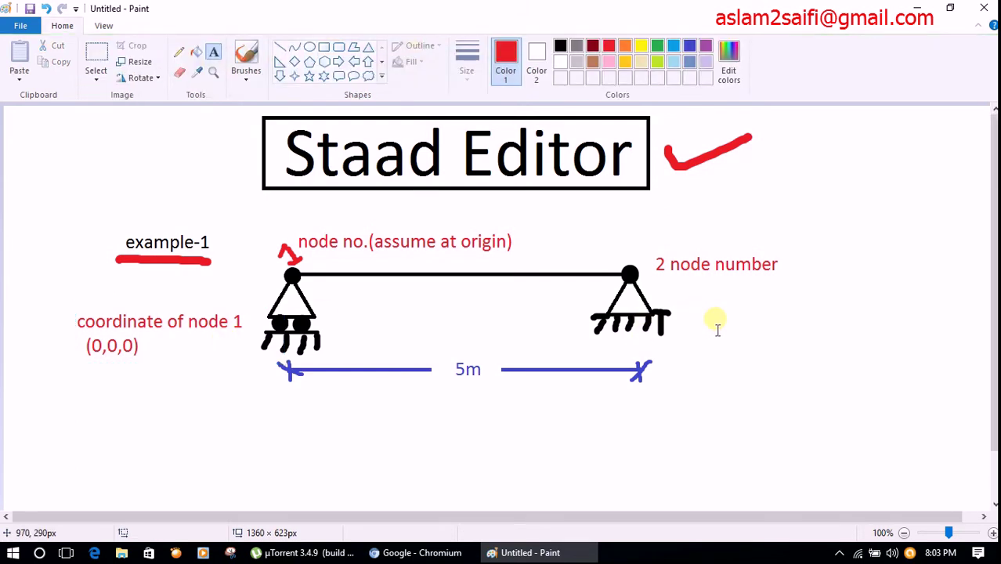
pyautogui.click(686, 296)
pyautogui.write('coordinate of node ')
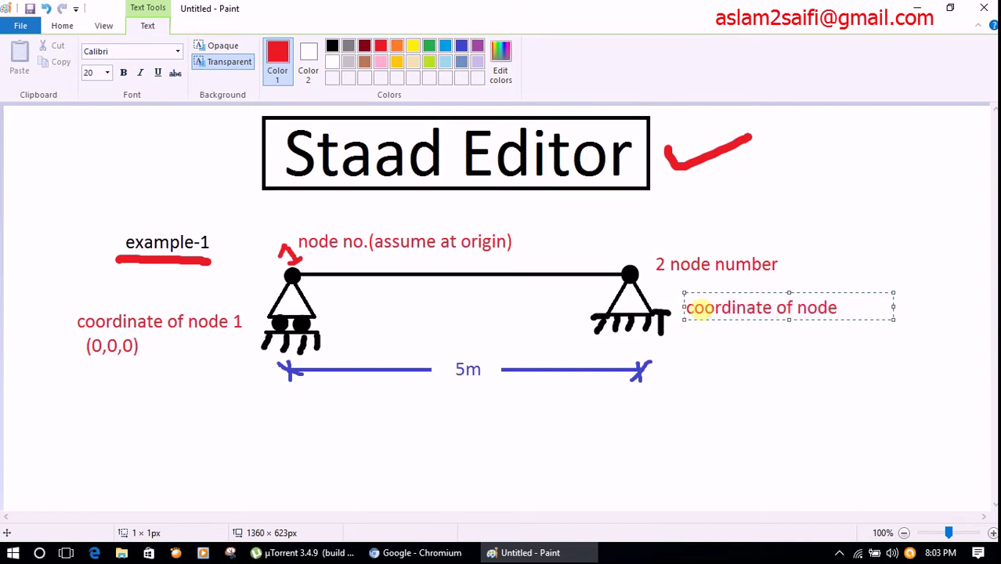
pyautogui.write('2 is (5')
pyautogui.write(',0,0')
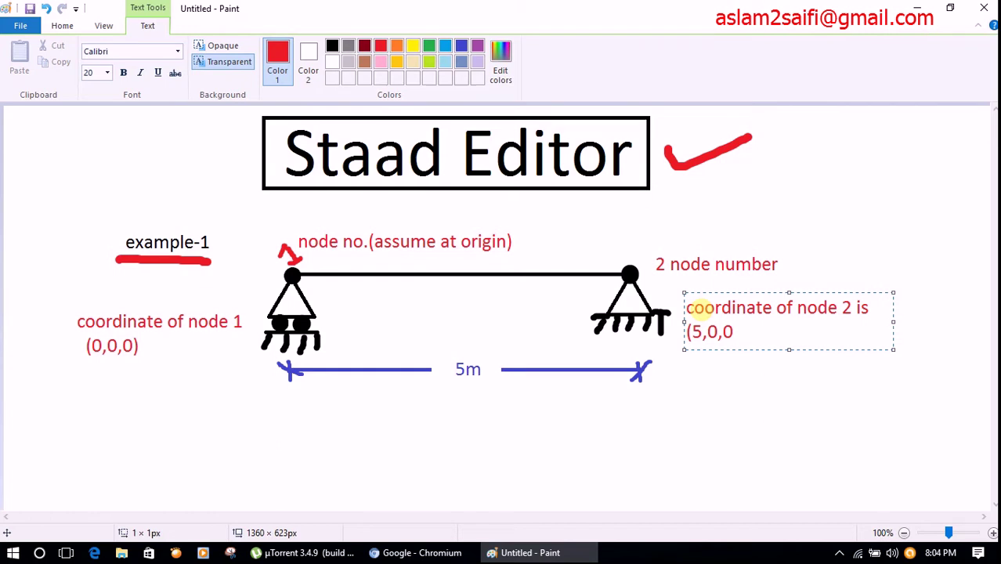
pyautogui.write(')')
# Add the red labels 'x,y,z' under node 2's coordinates and 'roller support' by the left support.
pyautogui.click(743, 379)
pyautogui.click(695, 350)
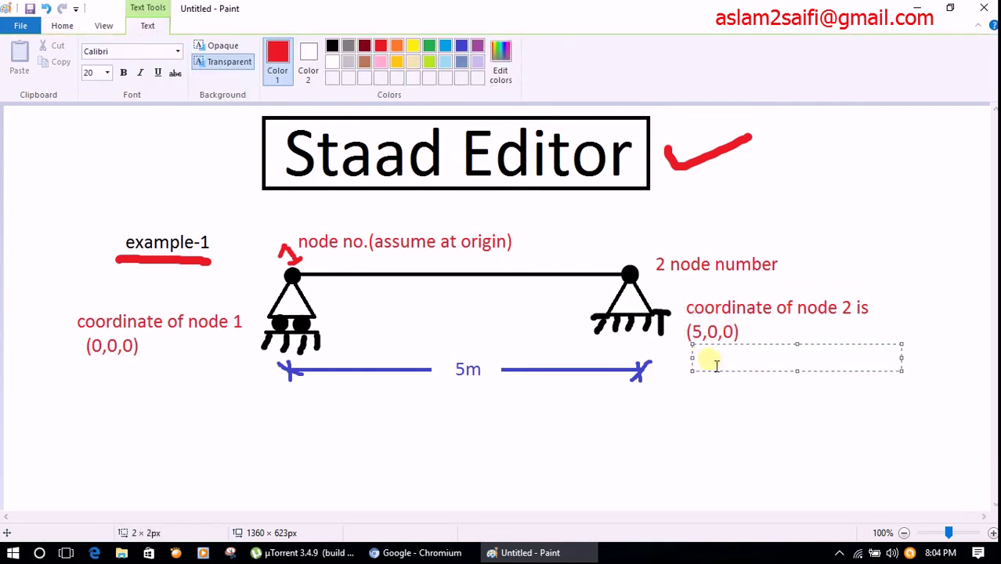
pyautogui.write('x,y,z')
pyautogui.click(730, 406)
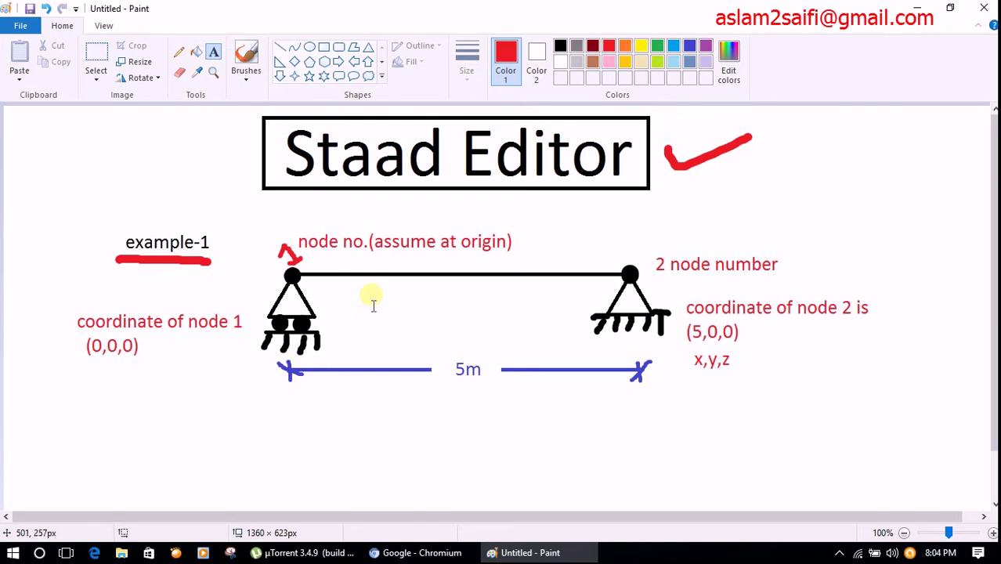
pyautogui.click(333, 352)
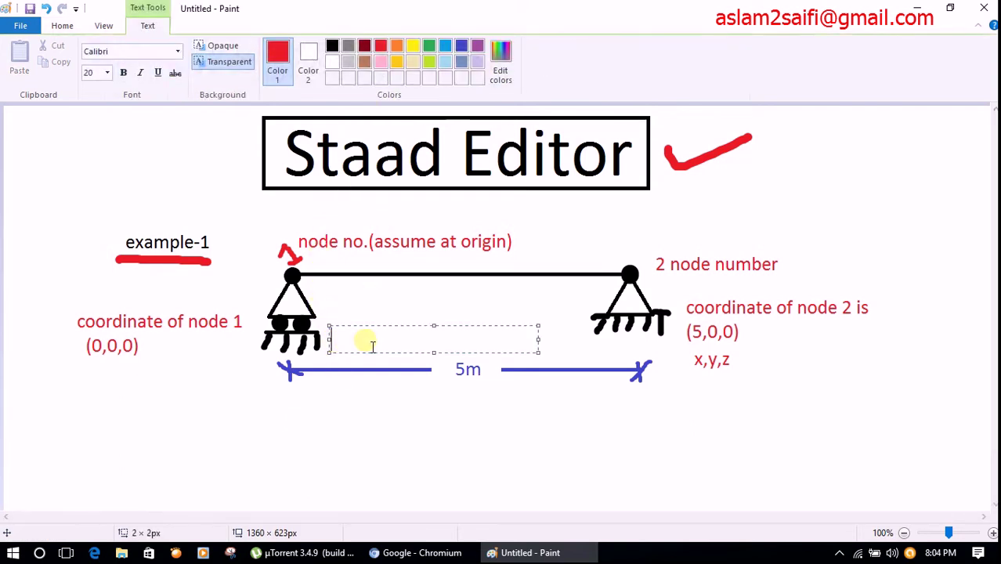
pyautogui.write('role')
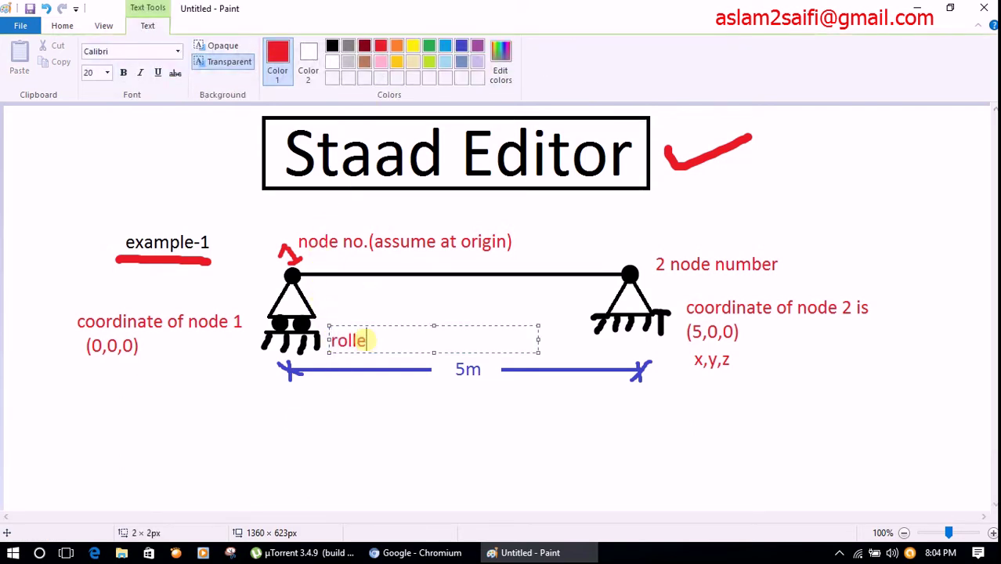
pyautogui.write('r support')
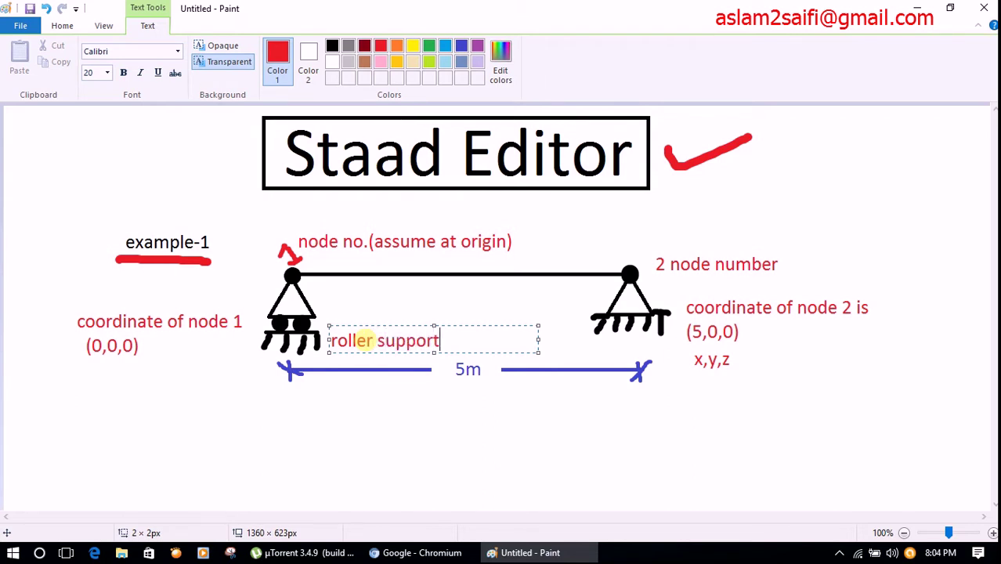
pyautogui.click(586, 433)
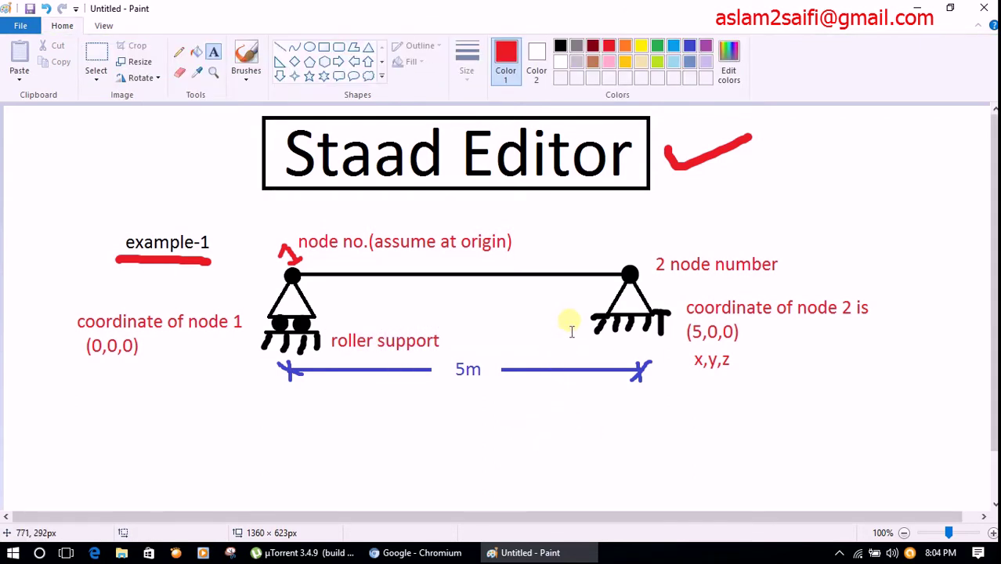
# Label the right support 'pin' and add 'lets start in staad editor' below the span.
pyautogui.click(551, 297)
pyautogui.write('in')
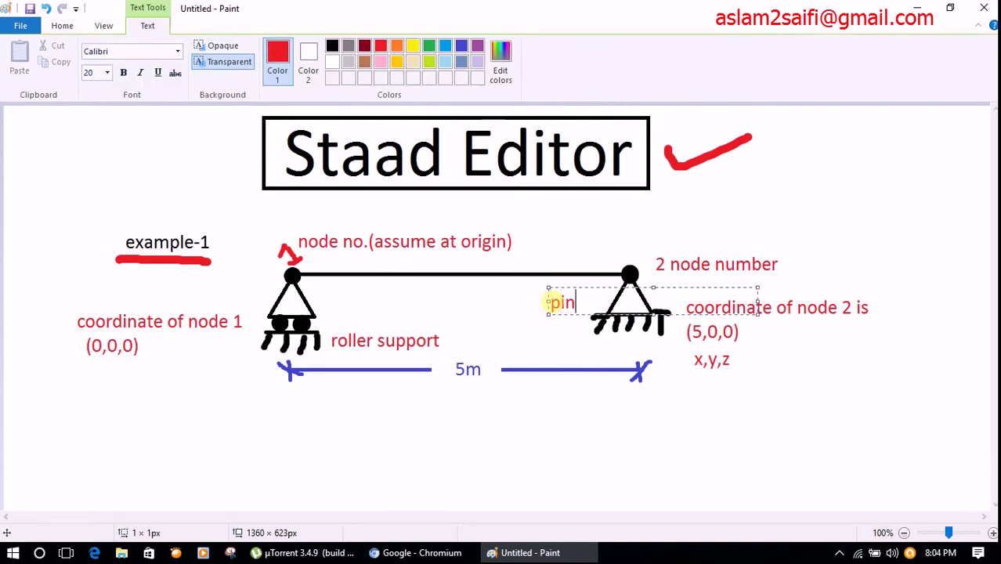
pyautogui.click(569, 411)
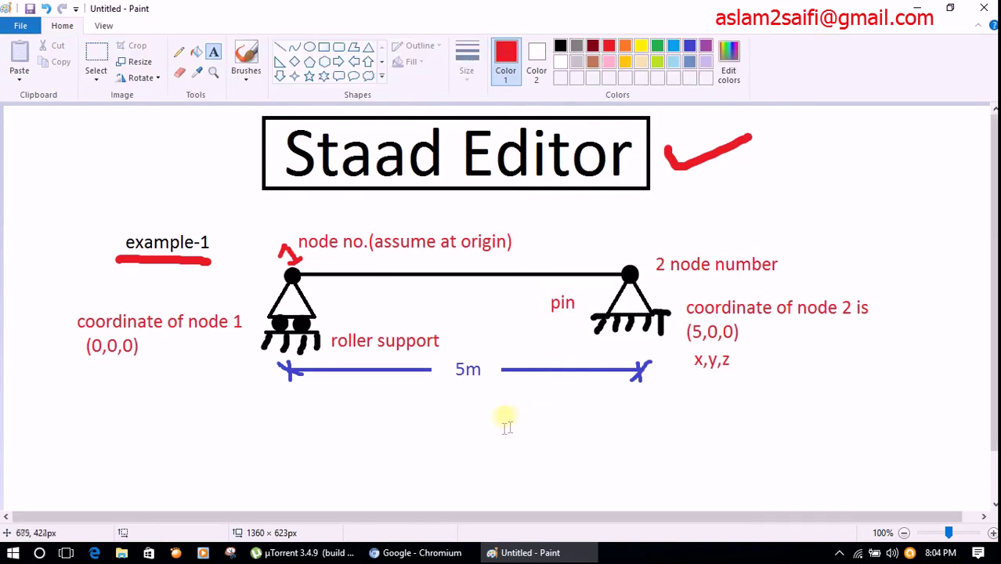
pyautogui.click(356, 416)
pyautogui.write('lets star')
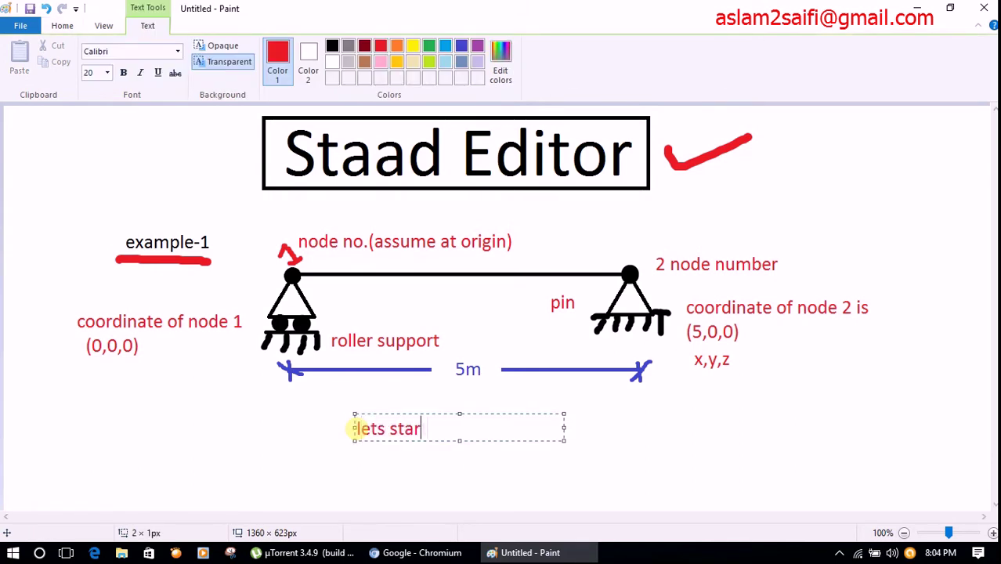
pyautogui.write('t ')
pyautogui.write('in staad edit')
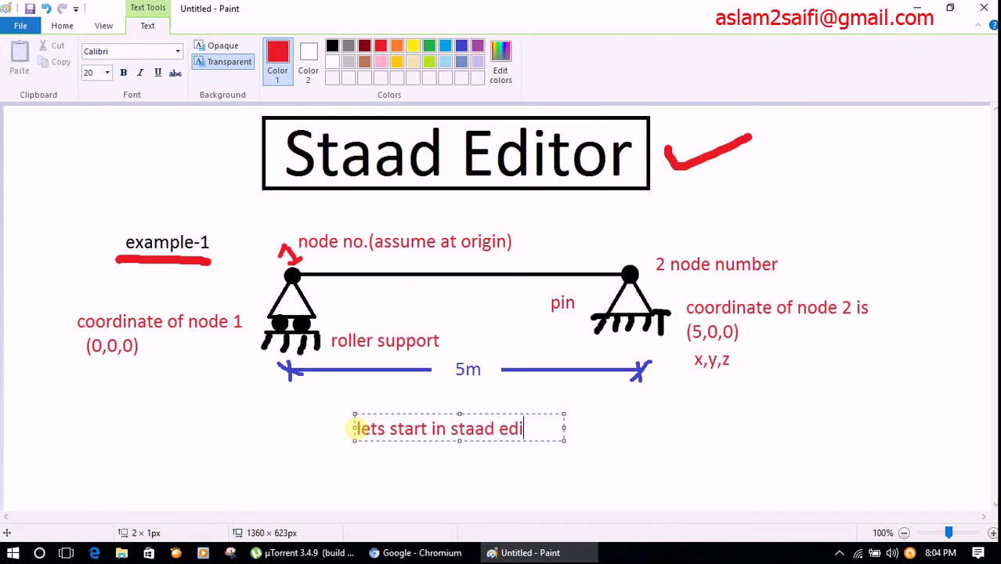
pyautogui.write('or')
pyautogui.click(643, 463)
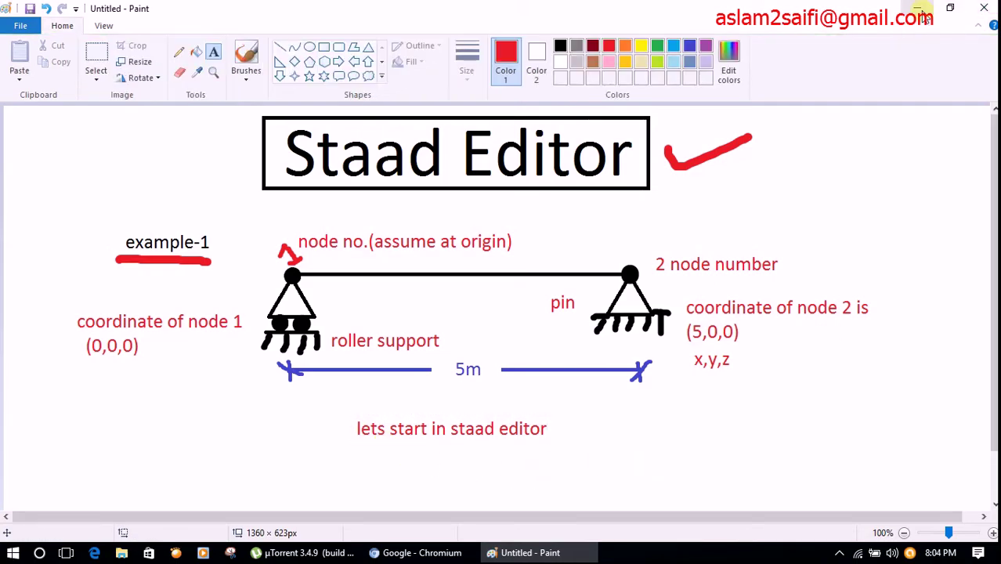
# Set Paint aside and switch to the STAAD.Pro V8i start page.
pyautogui.click(928, 20)
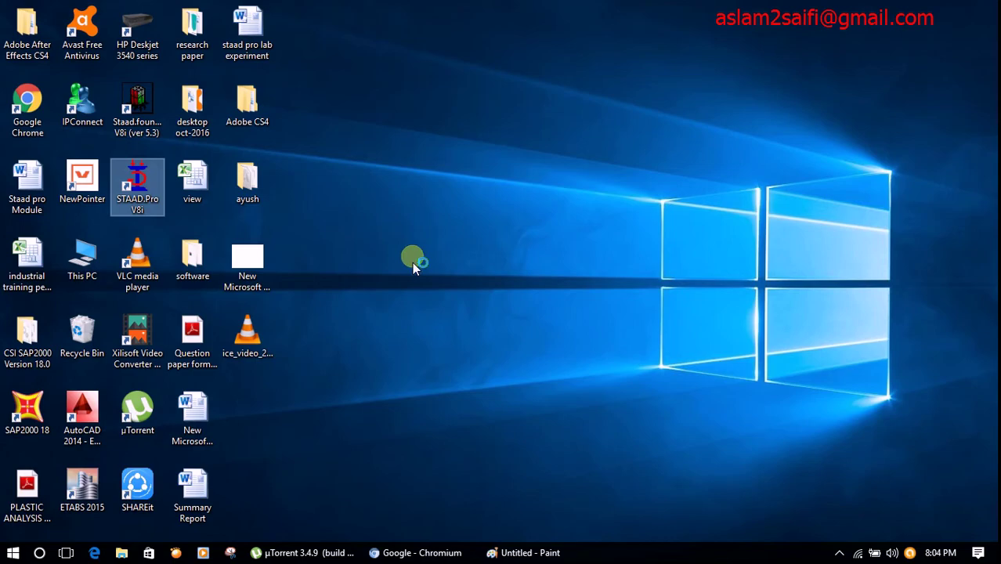
pyautogui.click(516, 549)
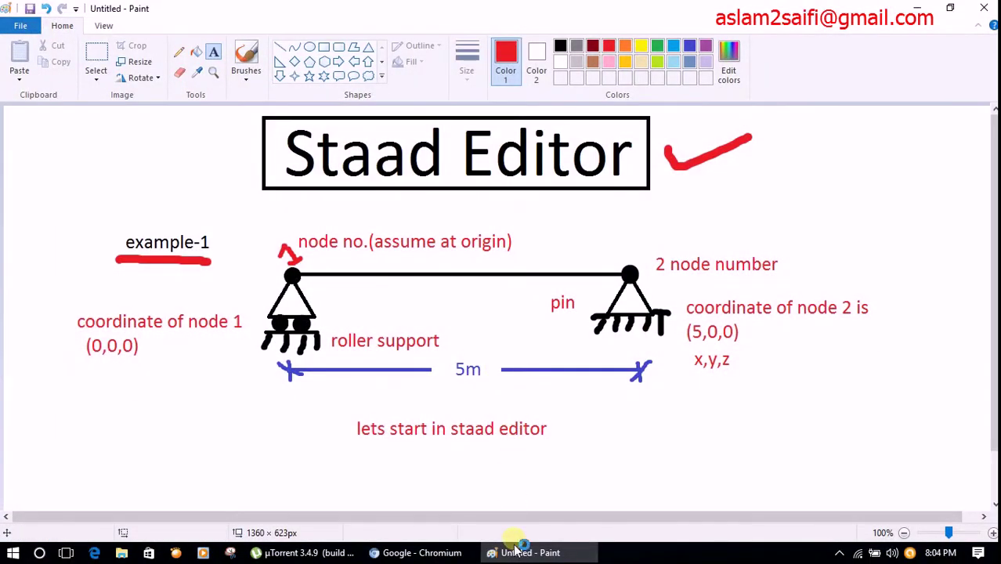
pyautogui.click(517, 549)
pyautogui.click(529, 553)
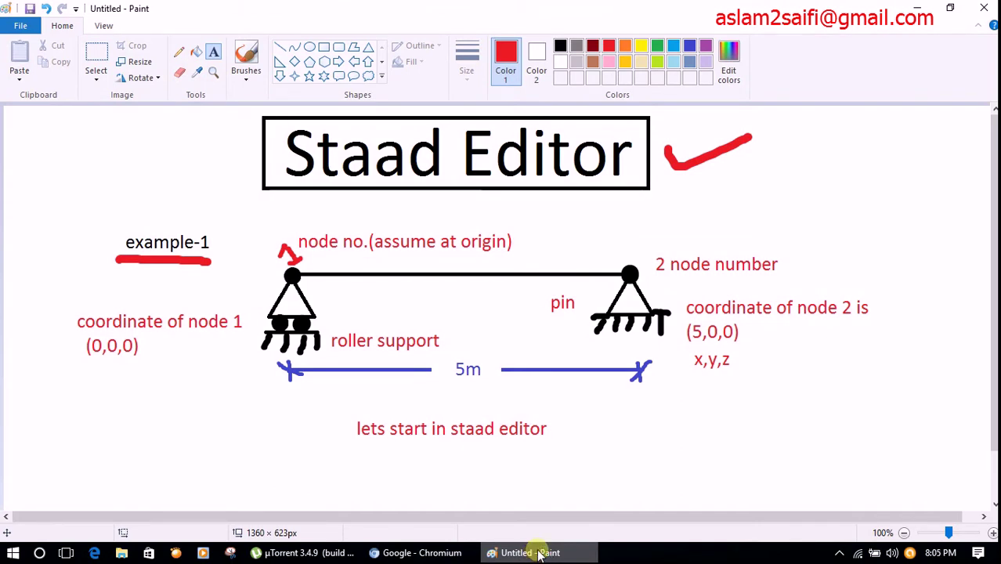
pyautogui.click(633, 552)
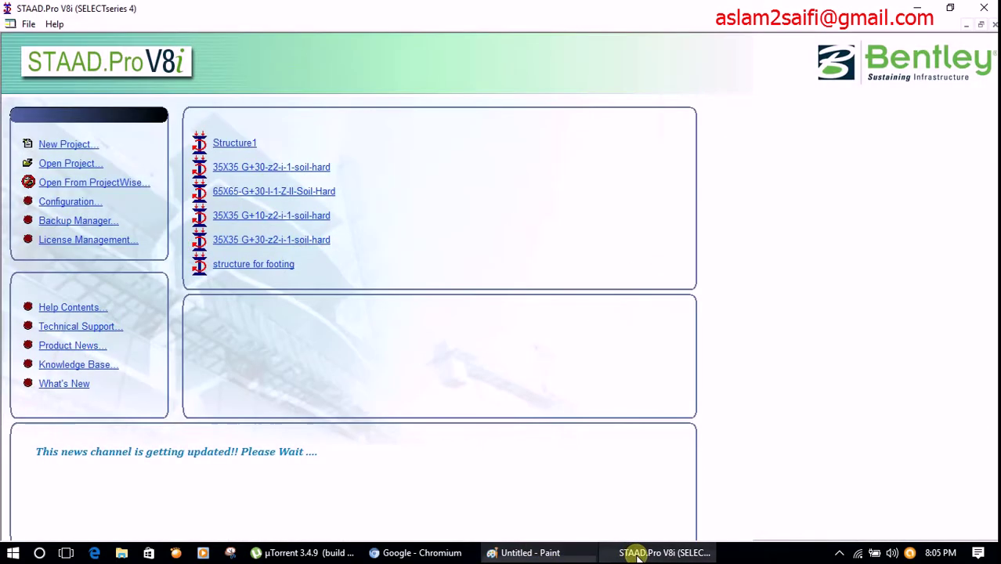
# Create a Space project named staad editor in Meter/KiloNewton and view its command file.
pyautogui.click(84, 146)
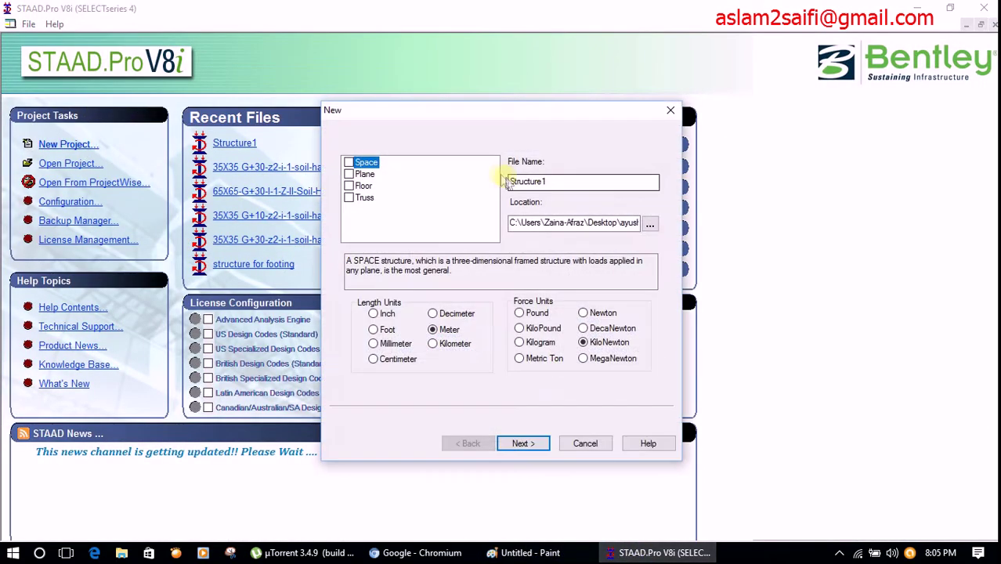
pyautogui.doubleClick(563, 186)
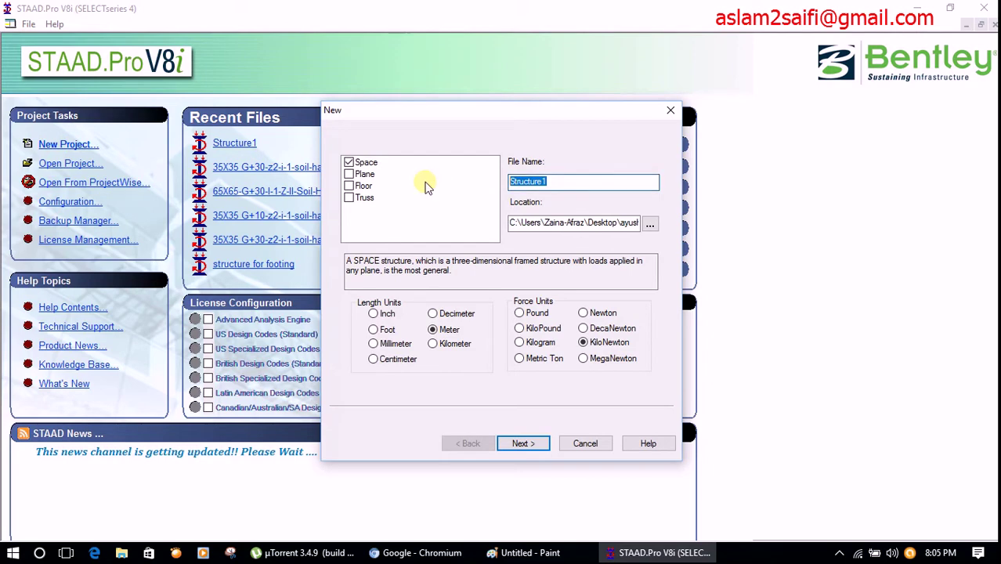
pyautogui.write('staad editor')
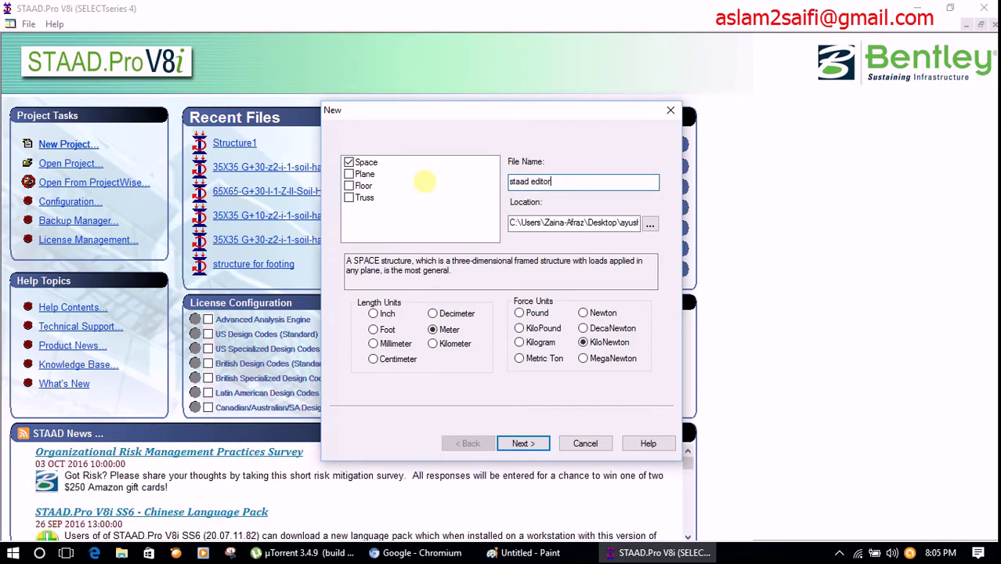
pyautogui.click(523, 444)
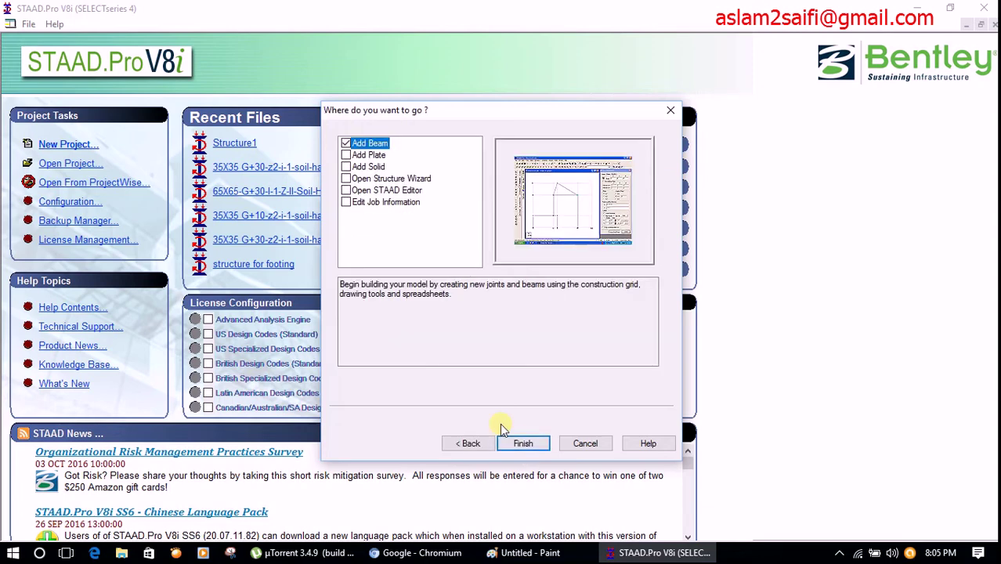
pyautogui.click(523, 443)
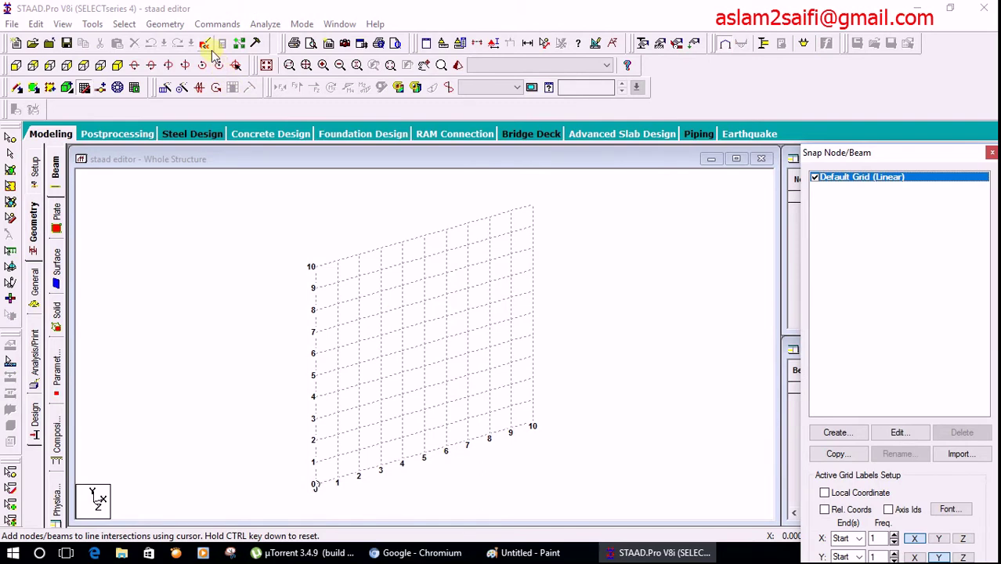
pyautogui.click(210, 49)
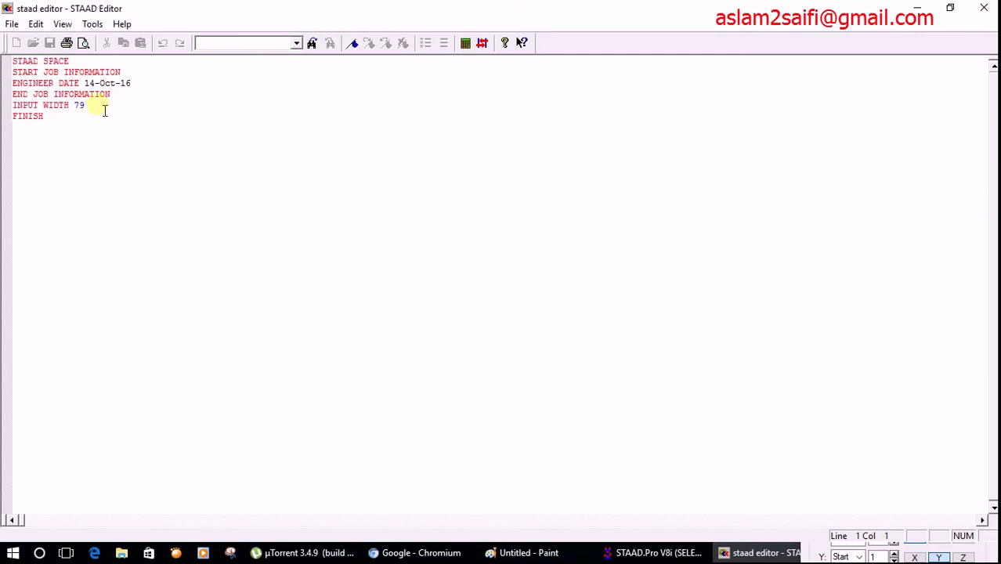
# Insert blank lines between INPUT WIDTH 79 and FINISH in the command file.
pyautogui.press('Return')
pyautogui.press('Return')
pyautogui.press('Return')
pyautogui.press('Return')
pyautogui.press('Return')
pyautogui.moveTo(105, 111); pyautogui.dragTo(11, 108)
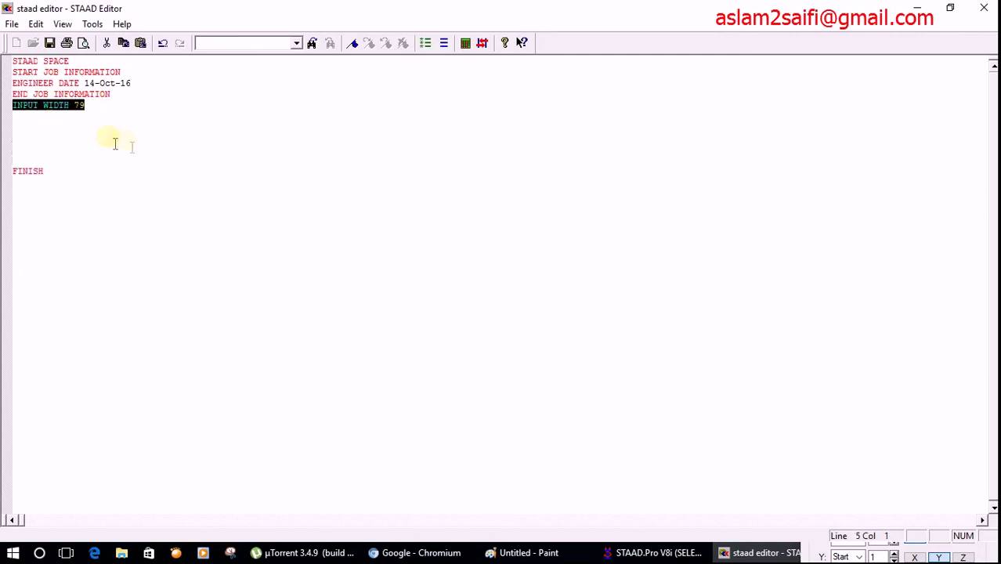
pyautogui.click(156, 142)
pyautogui.click(570, 553)
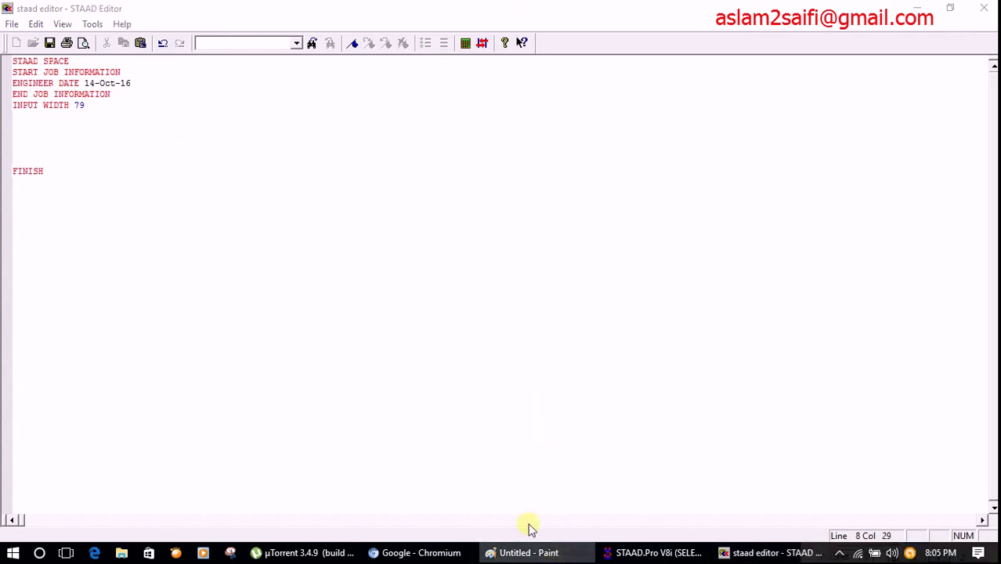
# Turn off the editor's File > Top Most option and return to the Paint diagram.
pyautogui.click(11, 23)
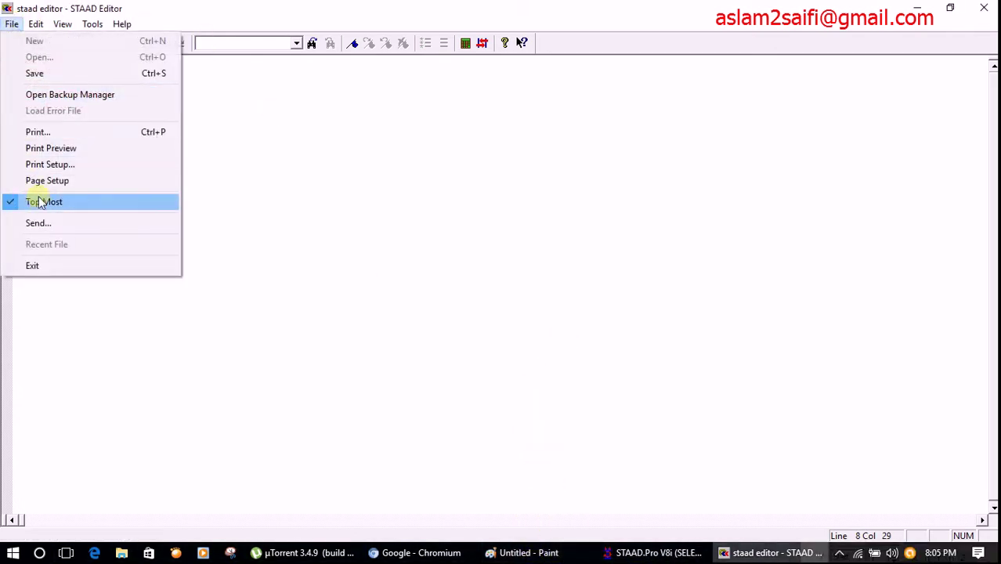
pyautogui.click(40, 201)
pyautogui.click(527, 554)
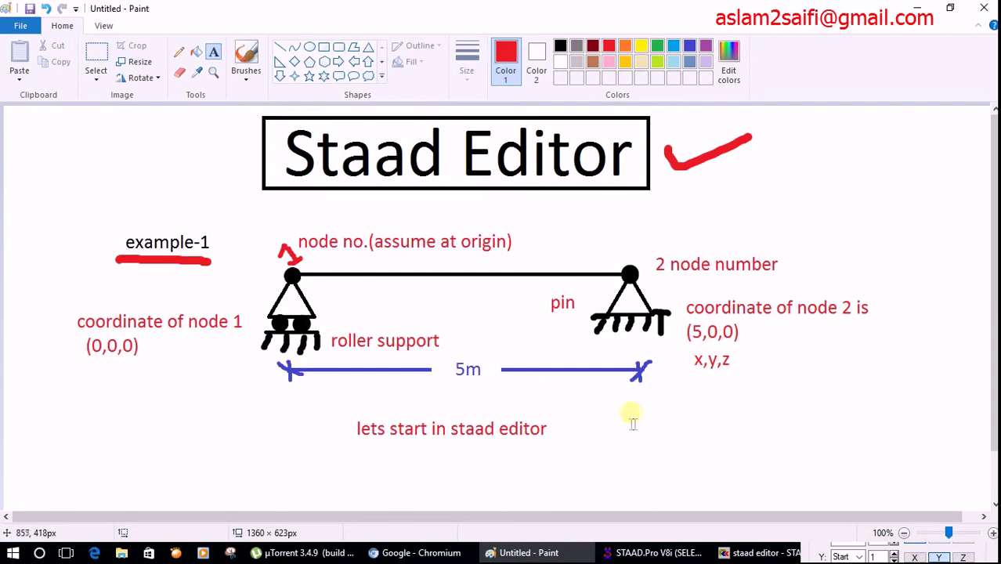
# Type the blue note 'write program between INPUT WIDTH 79 & finish' at the top-left.
pyautogui.click(690, 47)
pyautogui.click(17, 109)
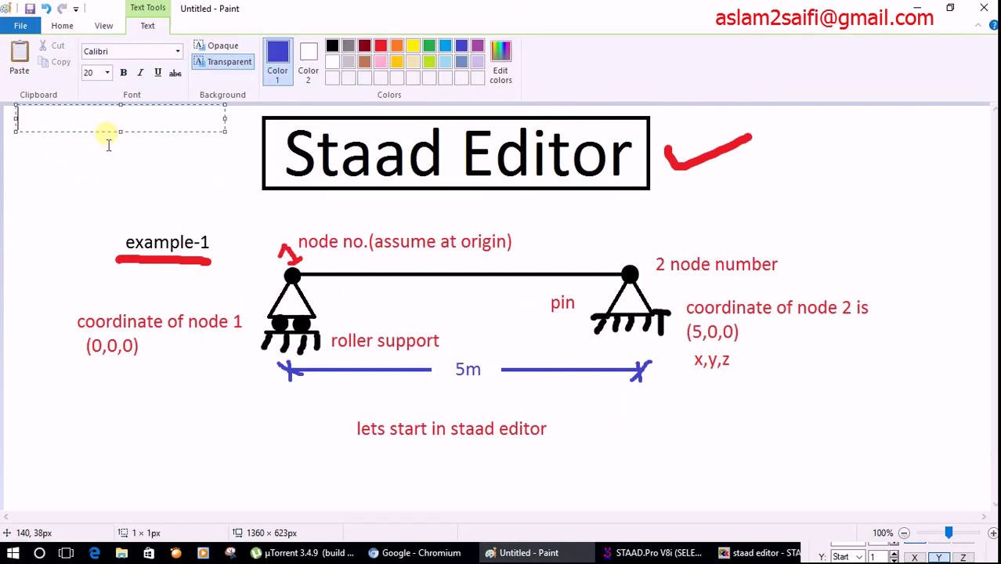
pyautogui.write('W')
pyautogui.write('t')
pyautogui.write('ite pro')
pyautogui.write('gram be')
pyautogui.write('tween ')
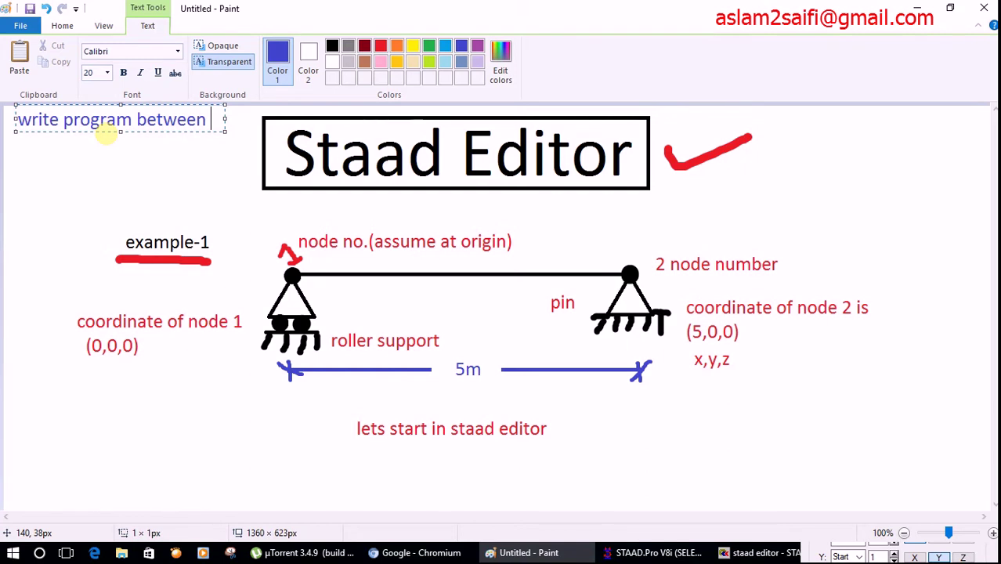
pyautogui.write('INPUT WIDTH 79 ')
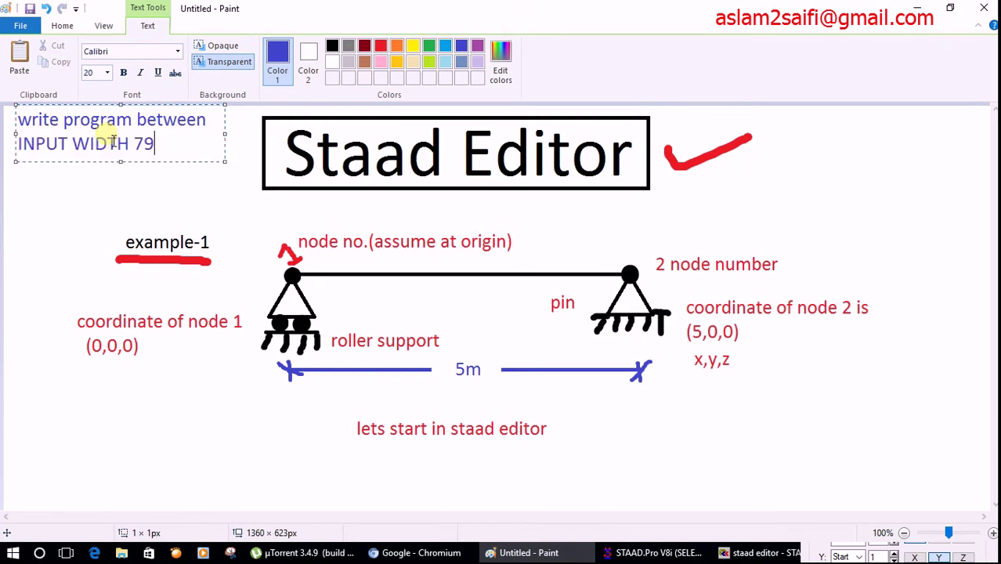
pyautogui.write('& fini')
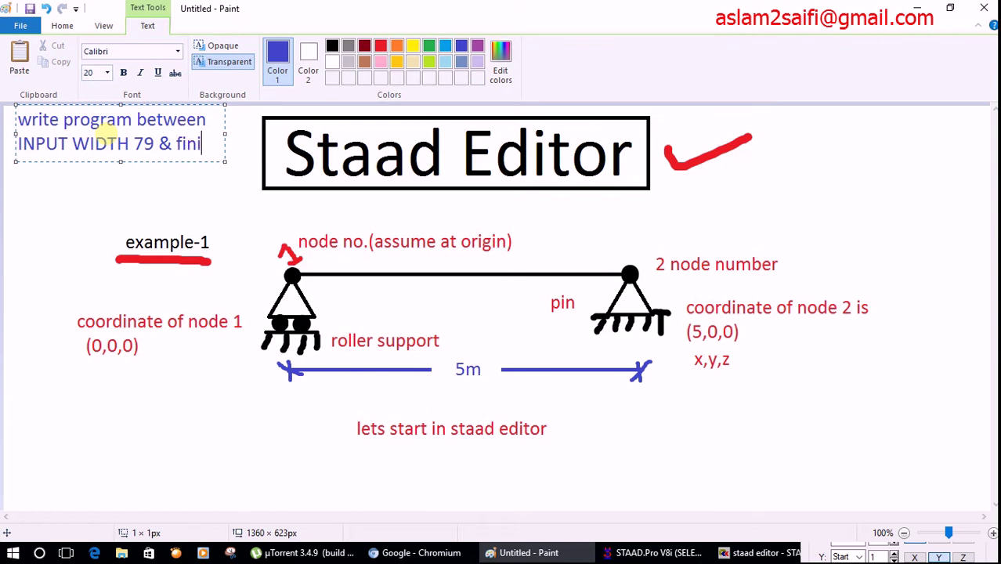
pyautogui.write('sg')
pyautogui.press('BackSpace')
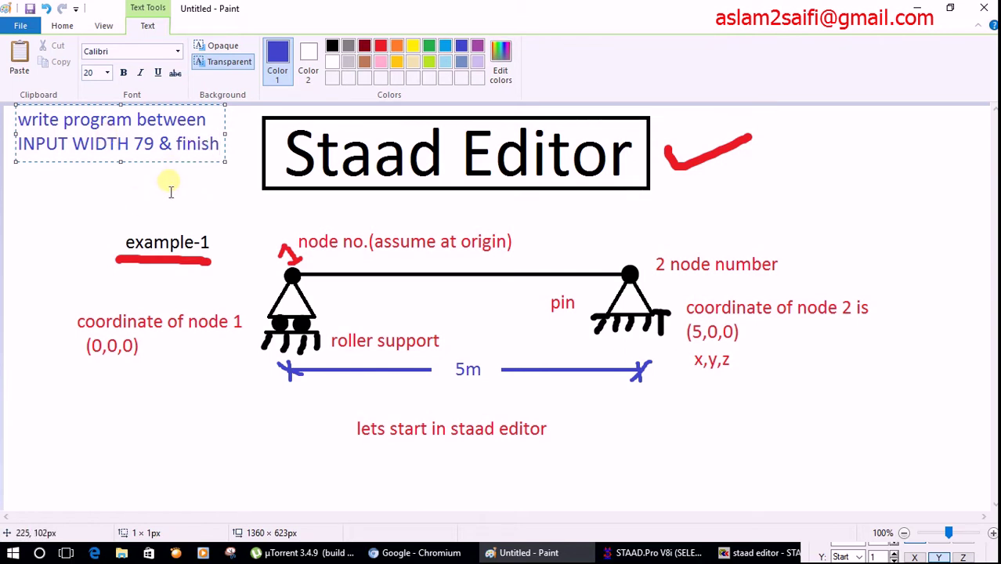
pyautogui.click(170, 188)
# Underline the note with a red brush stroke.
pyautogui.click(609, 46)
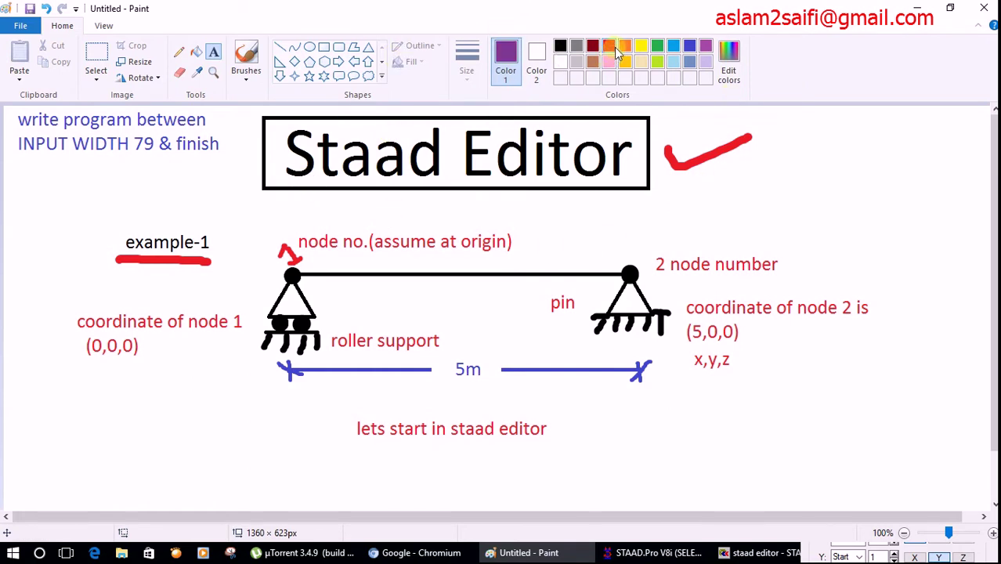
pyautogui.click(245, 55)
pyautogui.moveTo(19, 163); pyautogui.dragTo(227, 170)
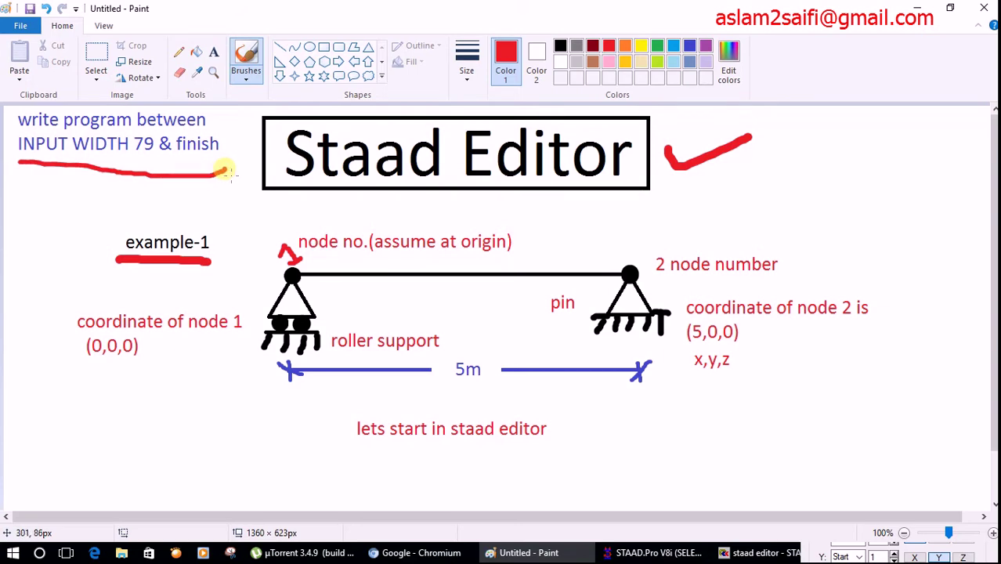
pyautogui.click(758, 553)
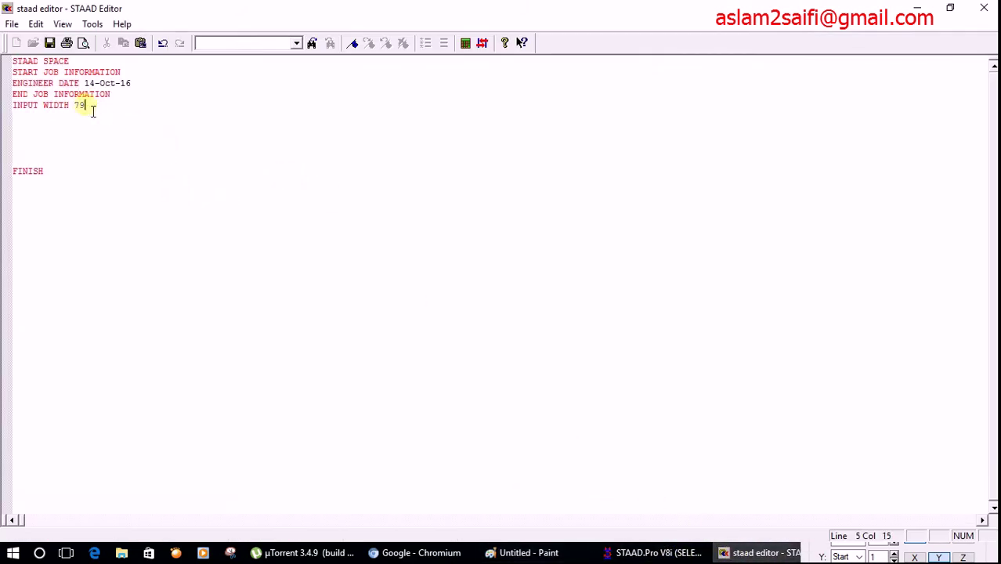
# Enter JOINT COORDINATE 1 0 0 0, 2 0 0 0 and MEMBER INCIDENCE 1 1 2 after INPUT WIDTH 79.
pyautogui.press('Return')
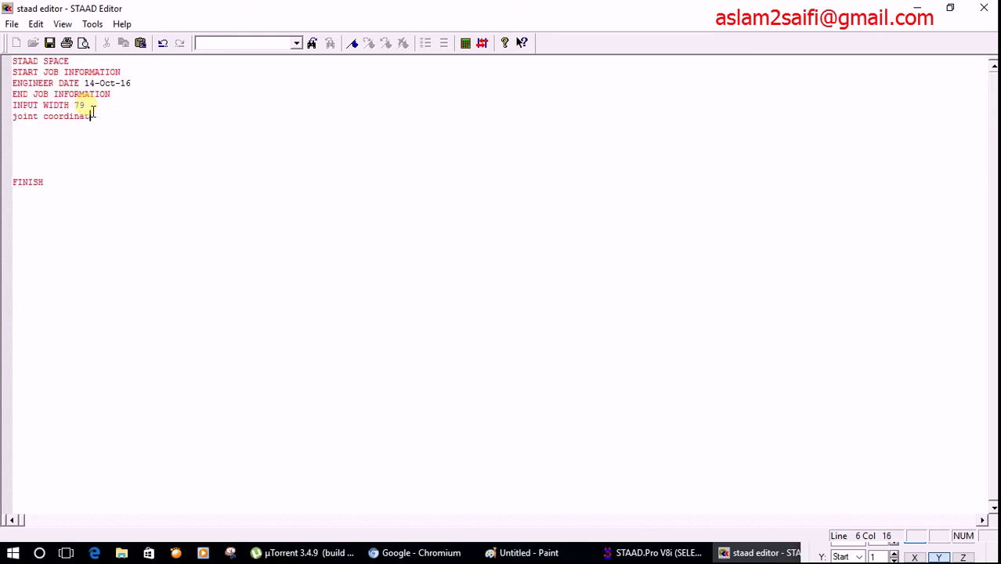
pyautogui.write('joint coordinate')
pyautogui.press('Return')
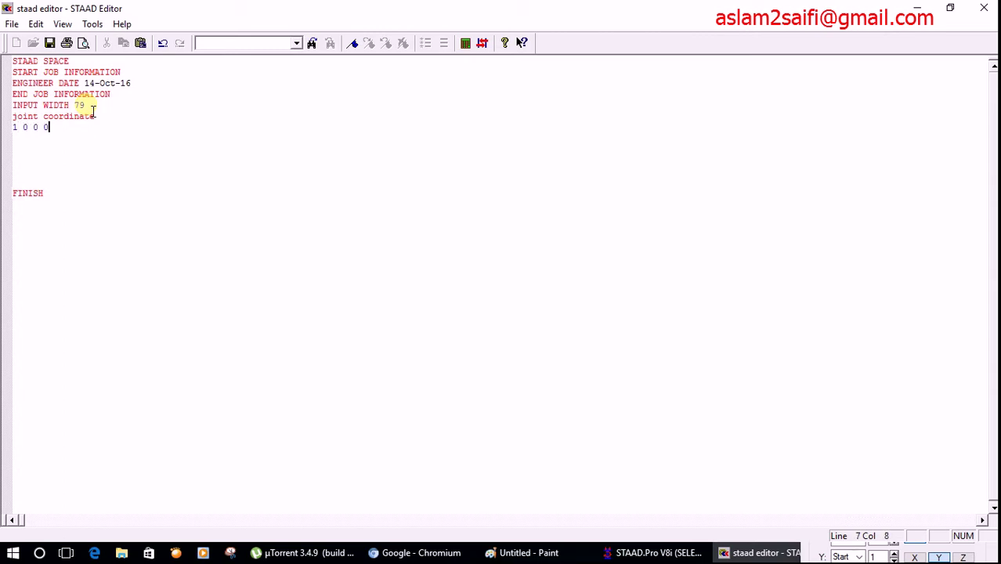
pyautogui.press('Return')
pyautogui.write('2 0 0 0')
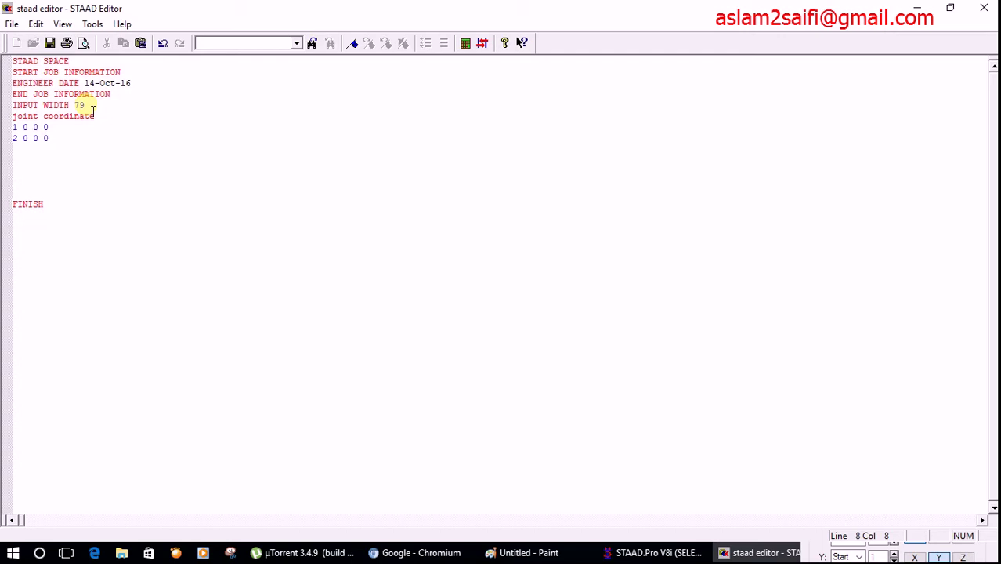
pyautogui.press('Return')
pyautogui.write('member incidence')
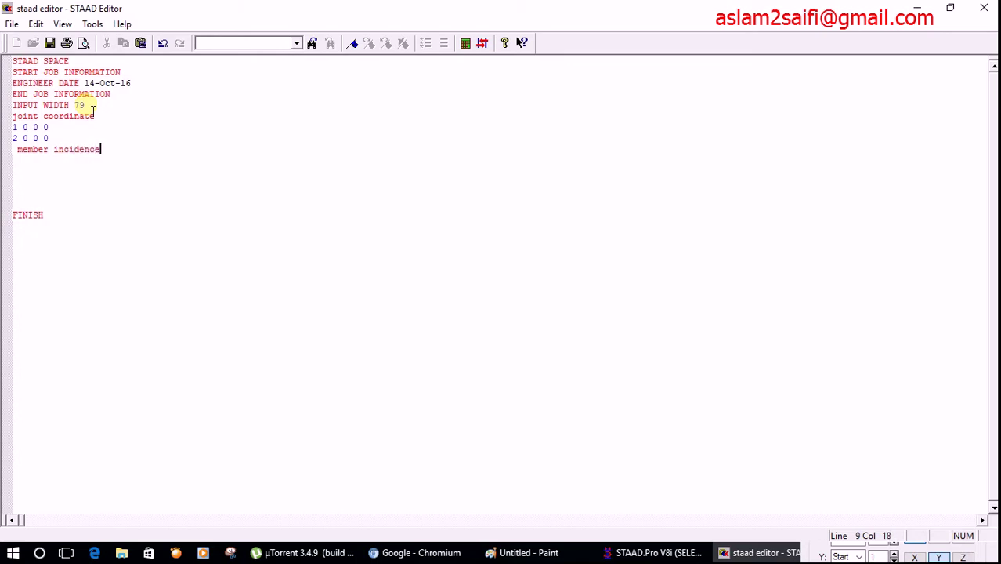
pyautogui.press('Return')
pyautogui.write('1 1 2')
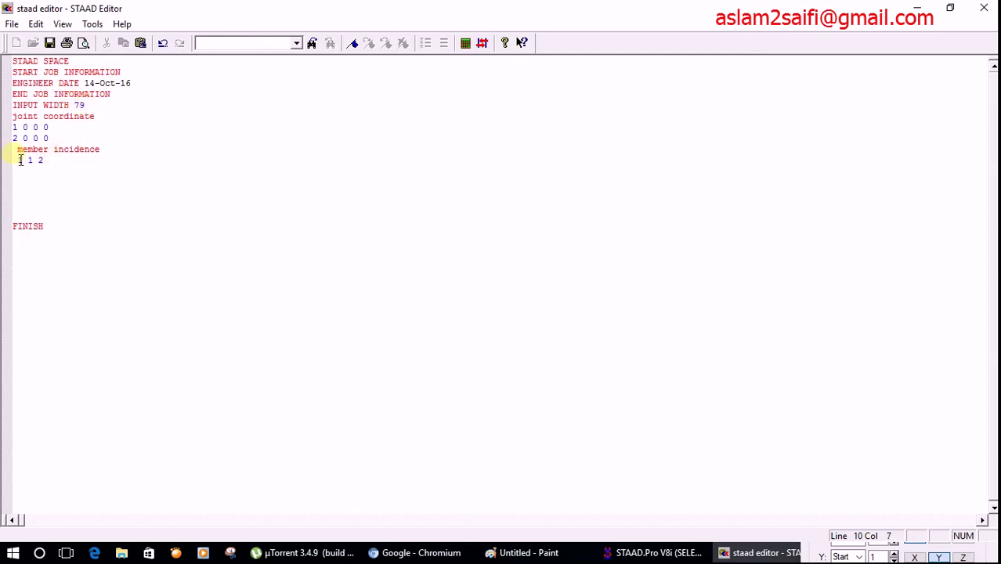
# Remove the leading space before MEMBER INCIDENCE and select the new joint and member lines.
pyautogui.click(17, 149)
pyautogui.press('BackSpace')
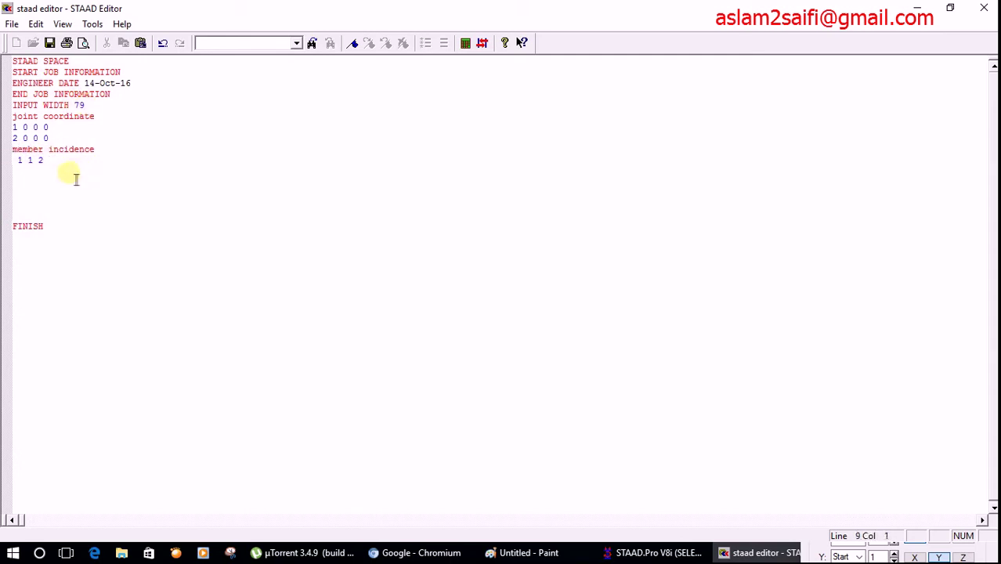
pyautogui.moveTo(47, 161); pyautogui.dragTo(8, 116)
pyautogui.click(521, 554)
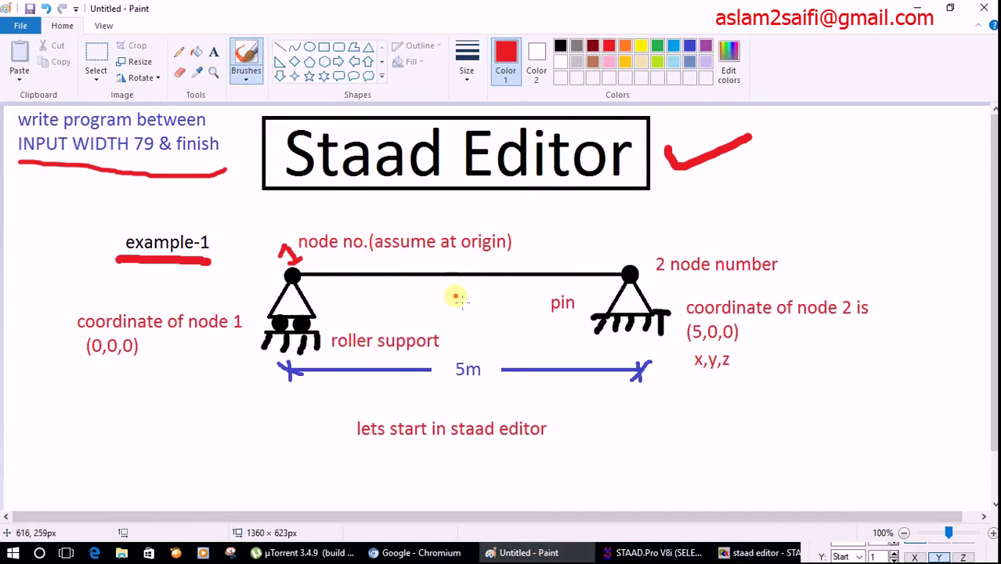
# Delete the side notes and move the beam diagram to the left of the canvas.
pyautogui.click(96, 53)
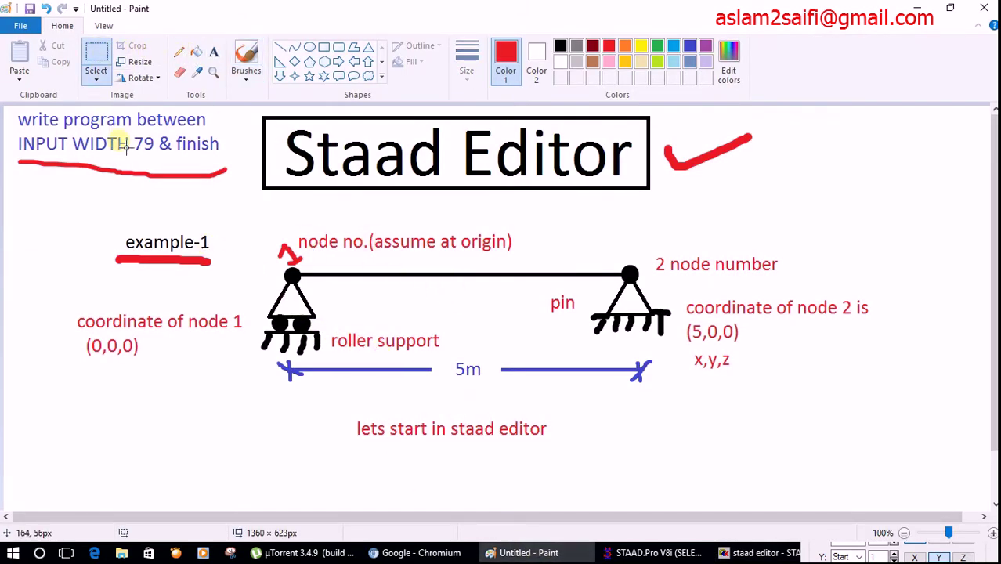
pyautogui.moveTo(668, 117); pyautogui.dragTo(989, 487)
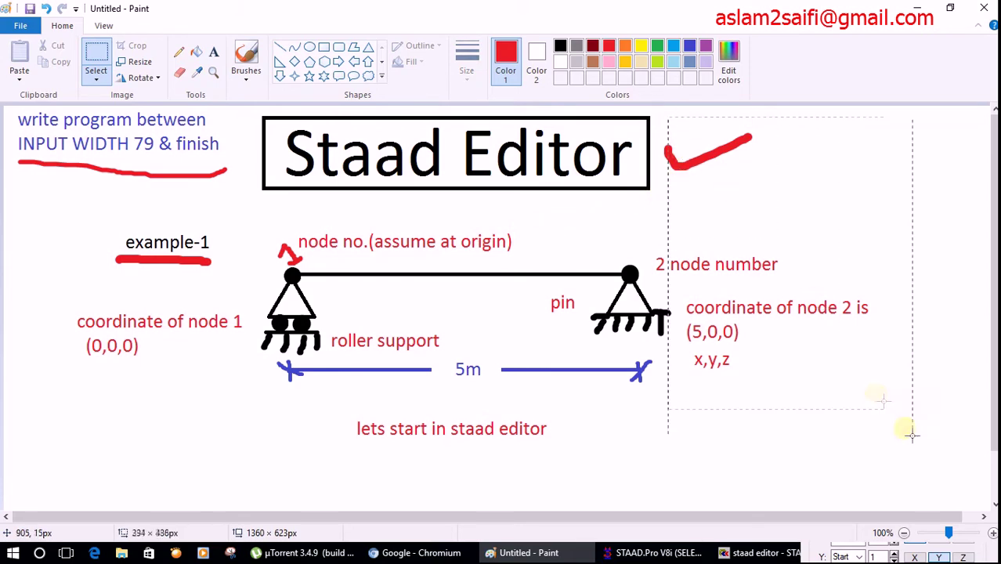
pyautogui.press('Delete')
pyautogui.moveTo(688, 116); pyautogui.dragTo(239, 495)
pyautogui.moveTo(391, 381)
pyautogui.mouseDown()
pyautogui.moveTo(297, 368)
pyautogui.moveTo(478, 385)
pyautogui.mouseUp()
pyautogui.moveTo(263, 446); pyautogui.dragTo(6, 109)
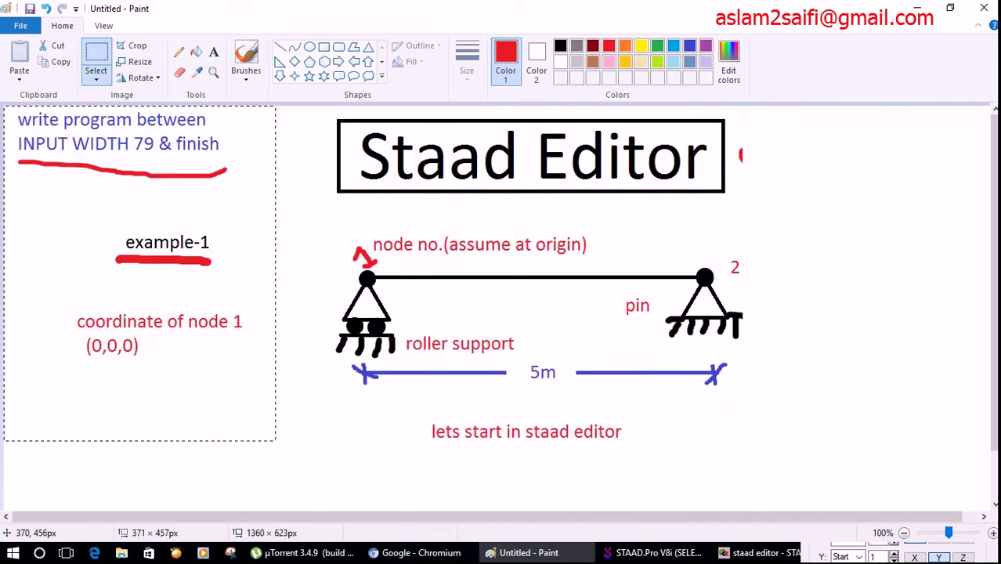
pyautogui.press('Delete')
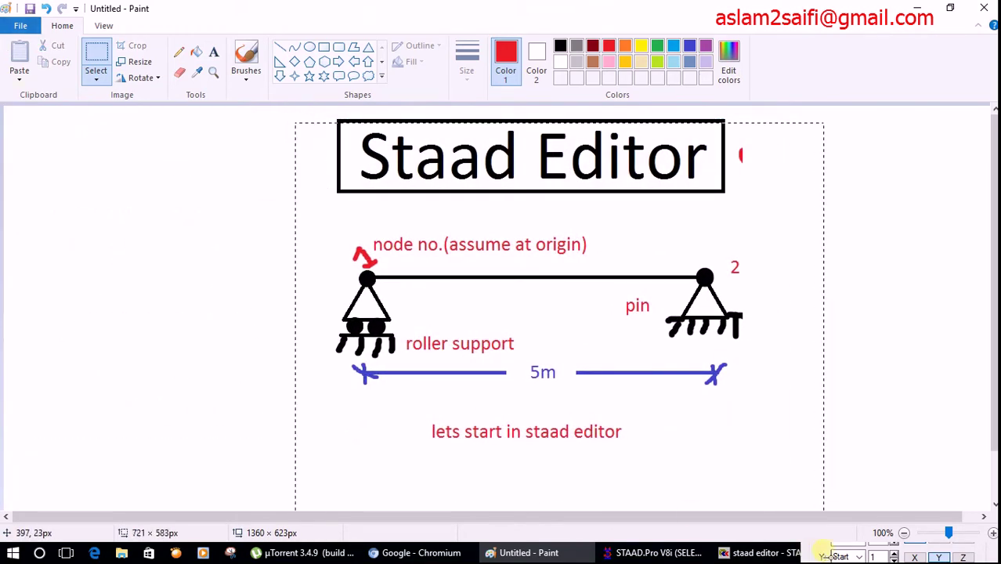
pyautogui.moveTo(297, 123); pyautogui.dragTo(819, 490)
pyautogui.moveTo(694, 372); pyautogui.dragTo(384, 368)
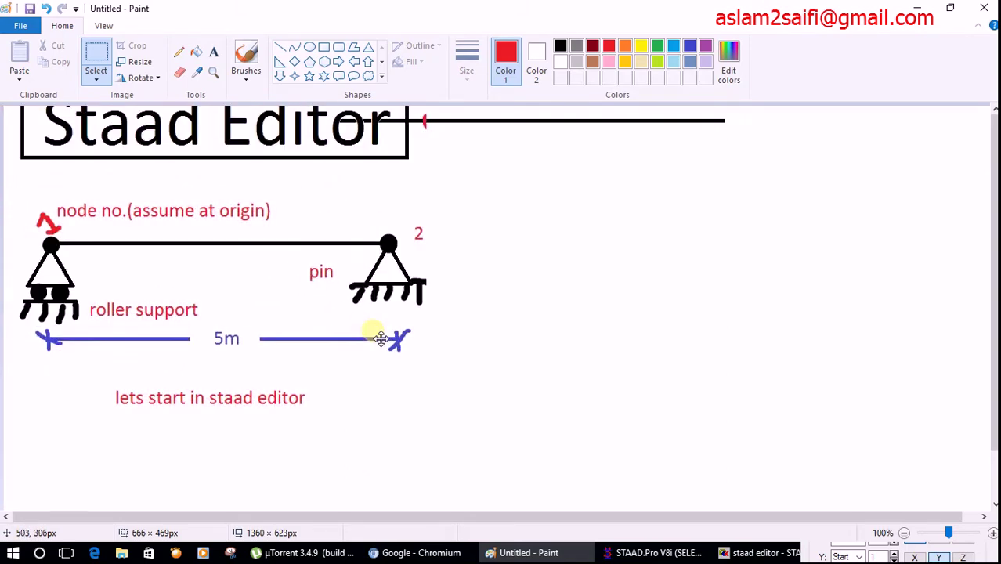
# Paste the joint coordinate and member incidence lines as red text beside the diagram.
pyautogui.click(213, 52)
pyautogui.click(535, 205)
pyautogui.hotkey('ctrl', 'v')
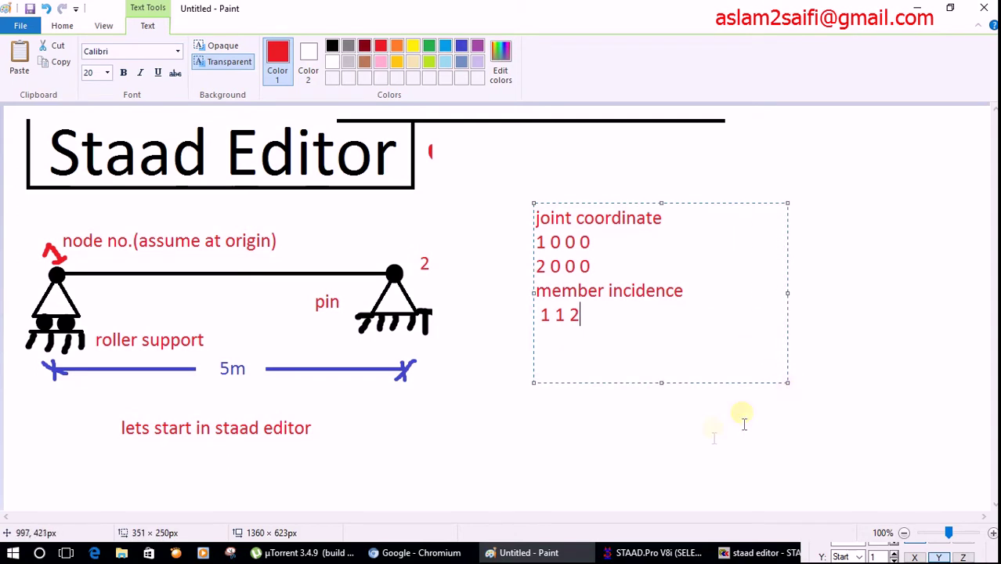
pyautogui.click(703, 435)
pyautogui.click(246, 53)
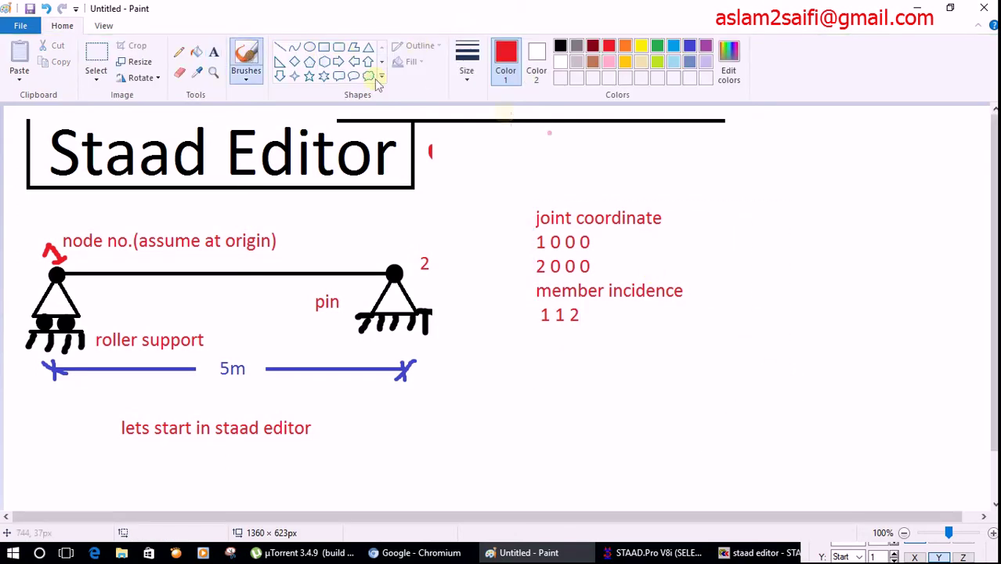
# Draw a green tick beside joint coordinate and label it 'node generate command'.
pyautogui.click(658, 46)
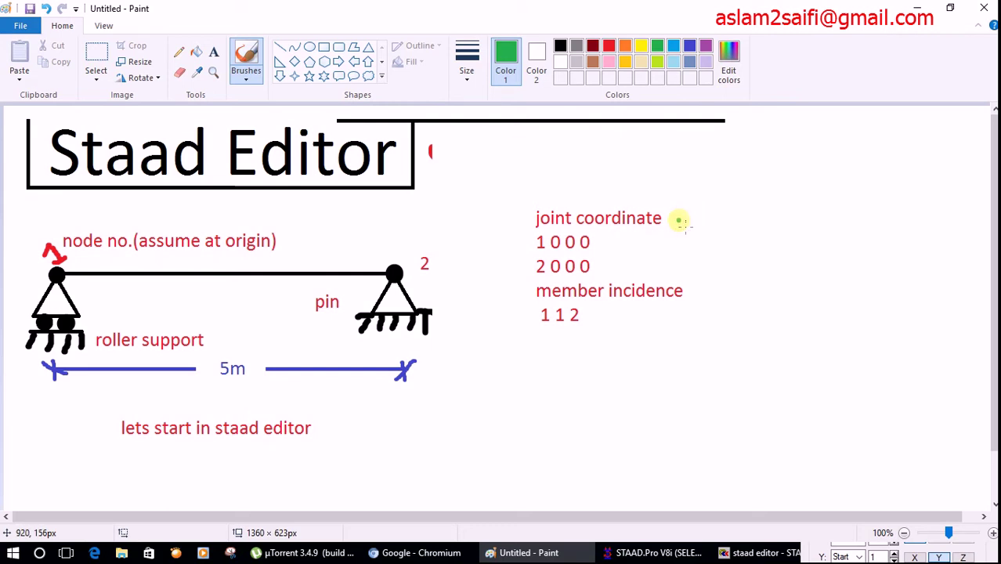
pyautogui.moveTo(671, 221); pyautogui.dragTo(709, 211)
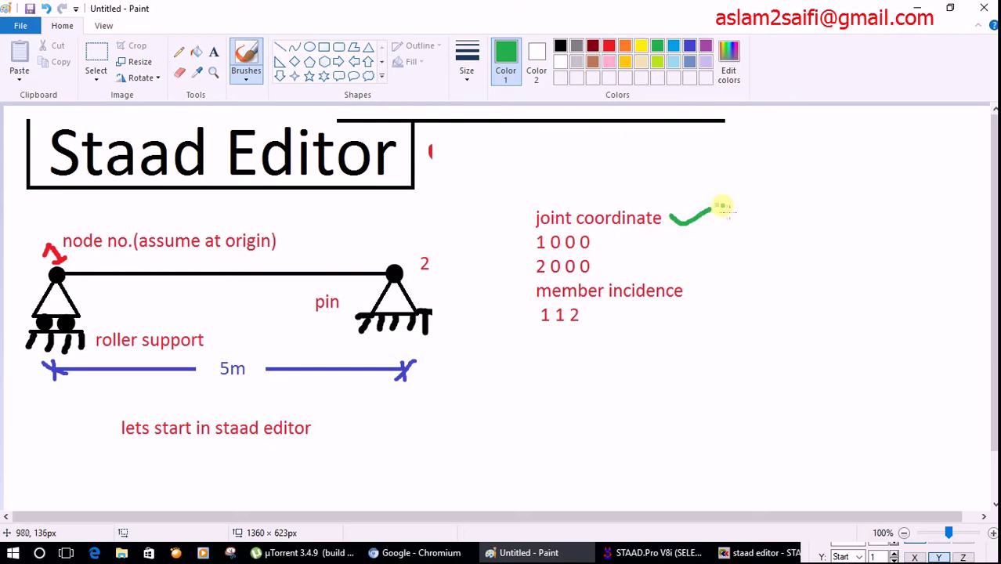
pyautogui.click(214, 52)
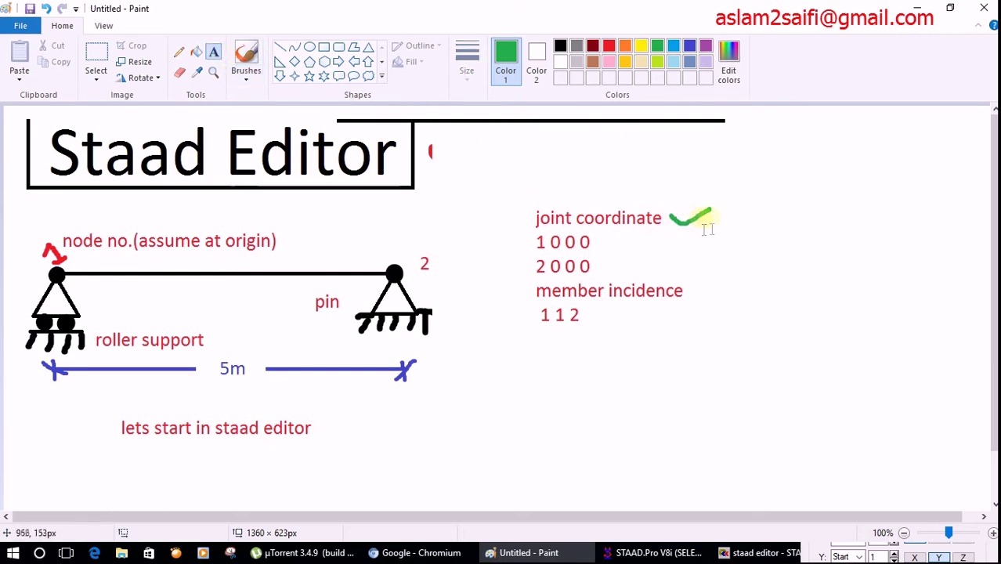
pyautogui.click(720, 203)
pyautogui.write('de generate c')
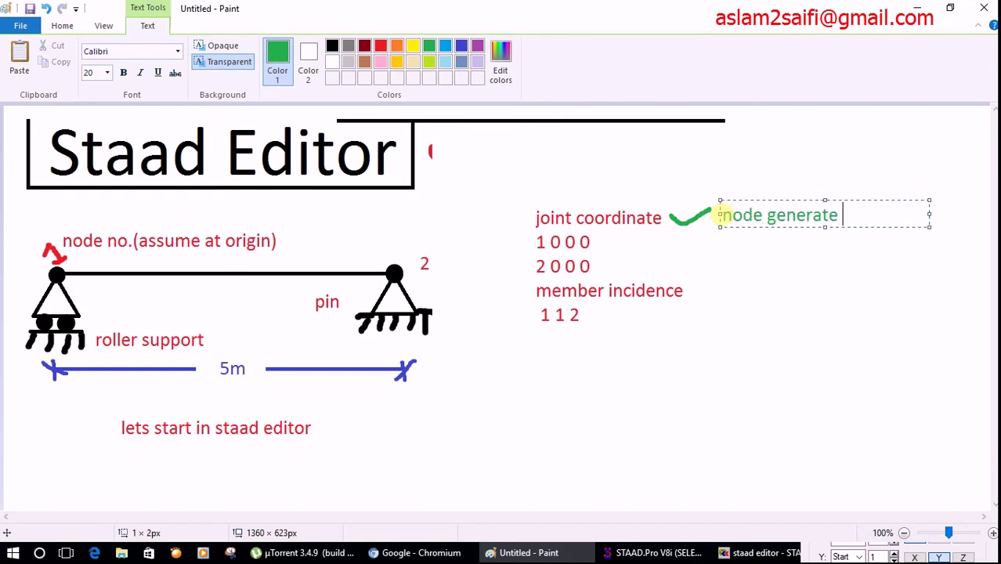
pyautogui.write('ommand')
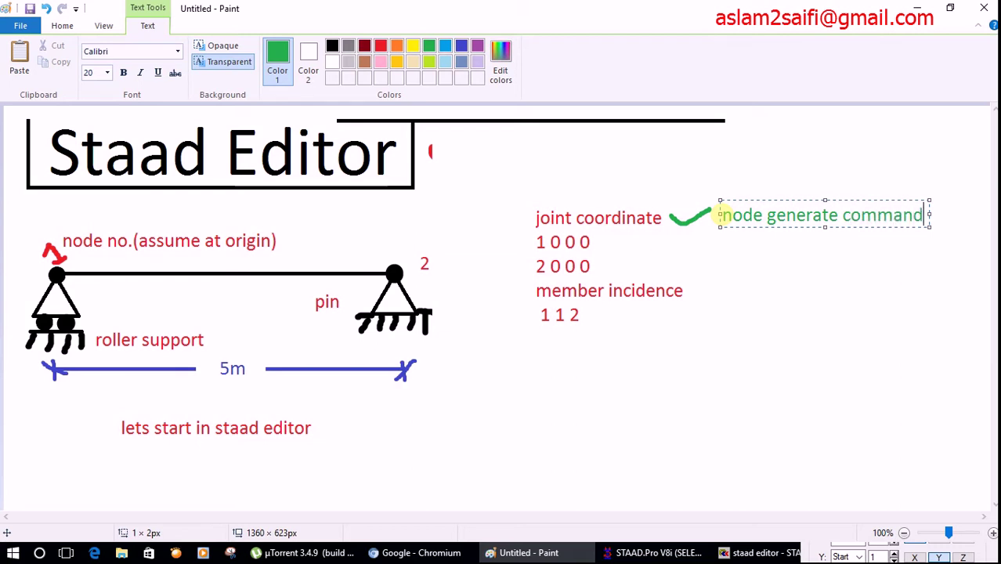
pyautogui.click(731, 284)
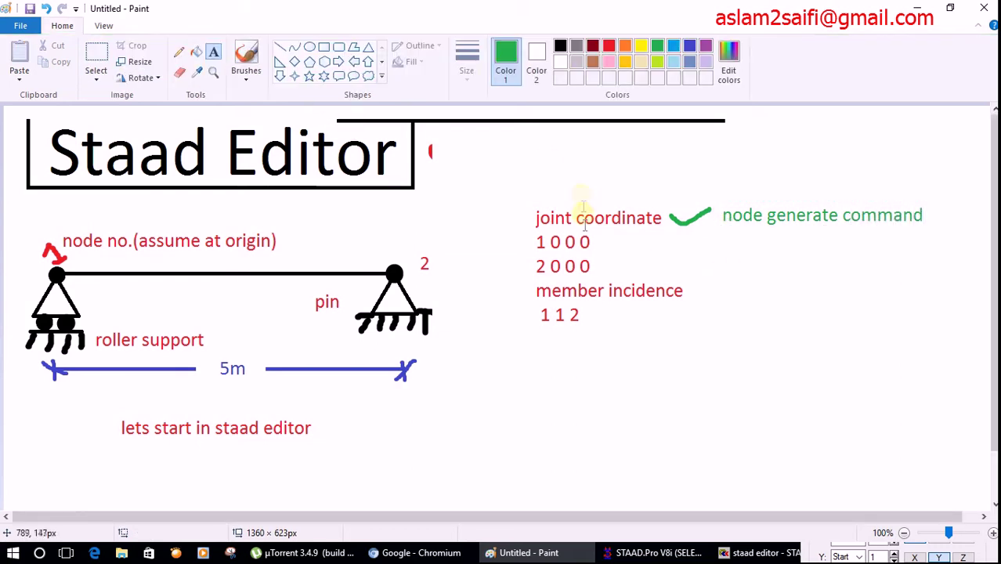
# Draw a green pointer to the leading 1 and label it 'node no.'.
pyautogui.click(246, 63)
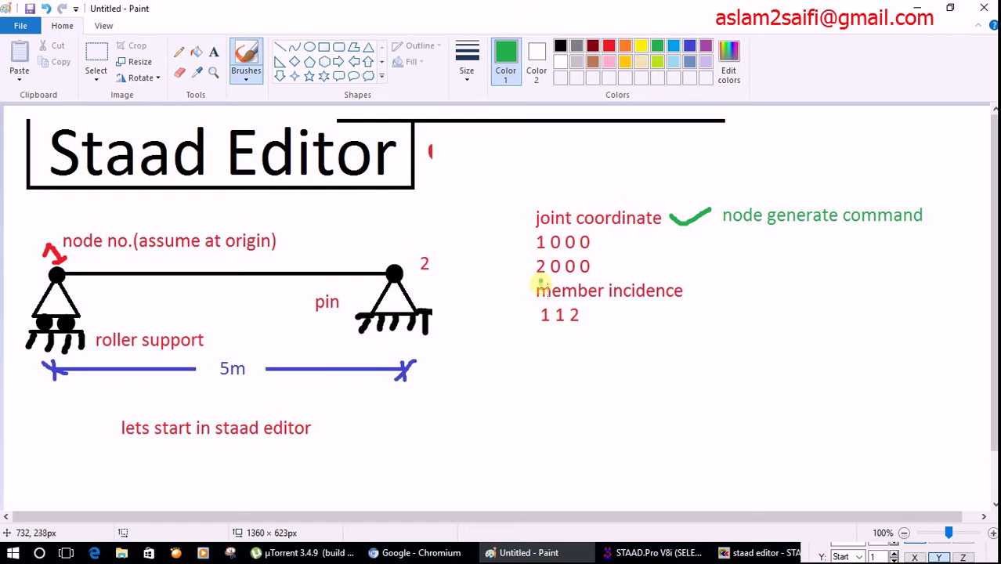
pyautogui.moveTo(533, 252)
pyautogui.mouseDown()
pyautogui.moveTo(546, 255)
pyautogui.moveTo(473, 221)
pyautogui.mouseUp()
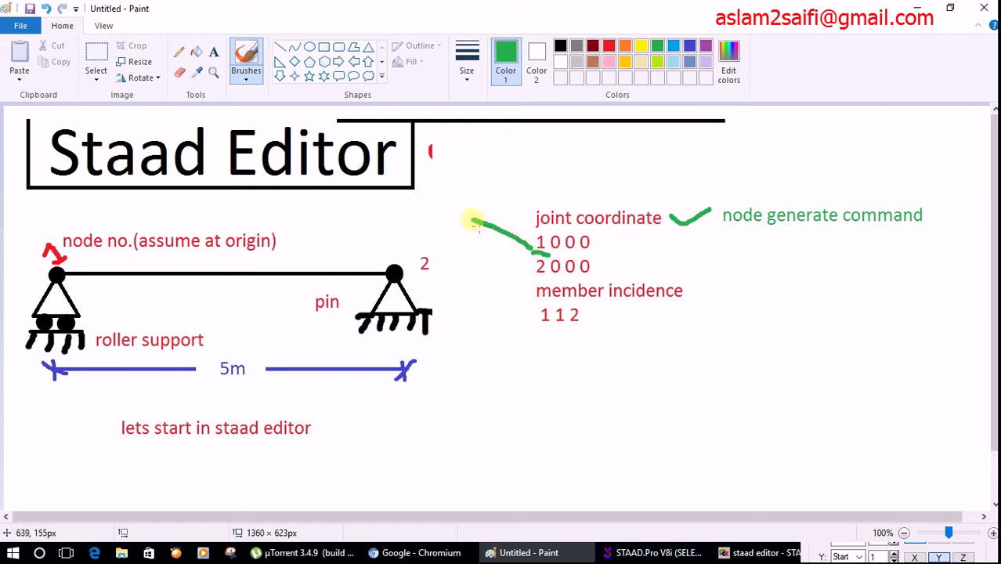
pyautogui.click(215, 53)
pyautogui.moveTo(415, 200); pyautogui.dragTo(420, 225)
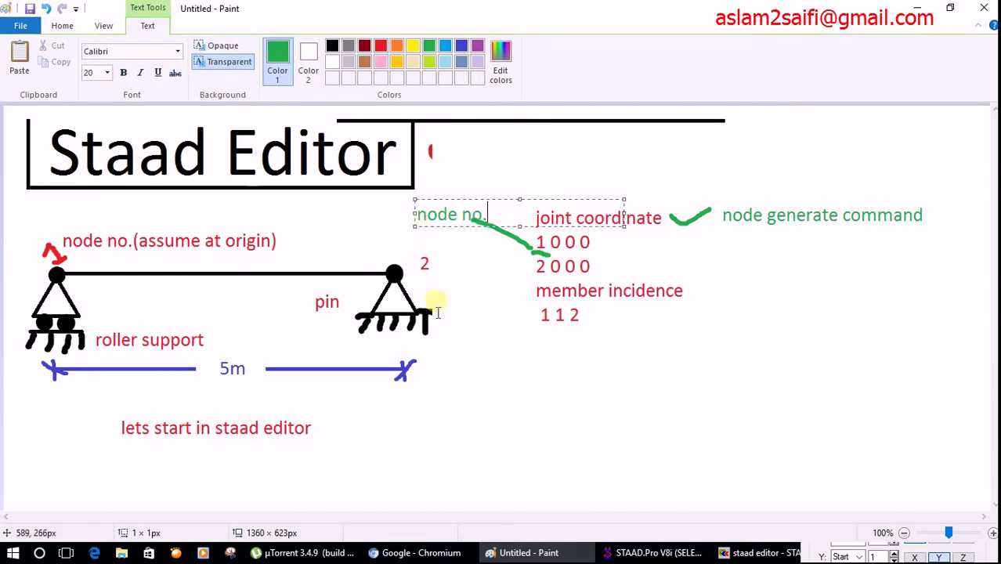
pyautogui.click(507, 332)
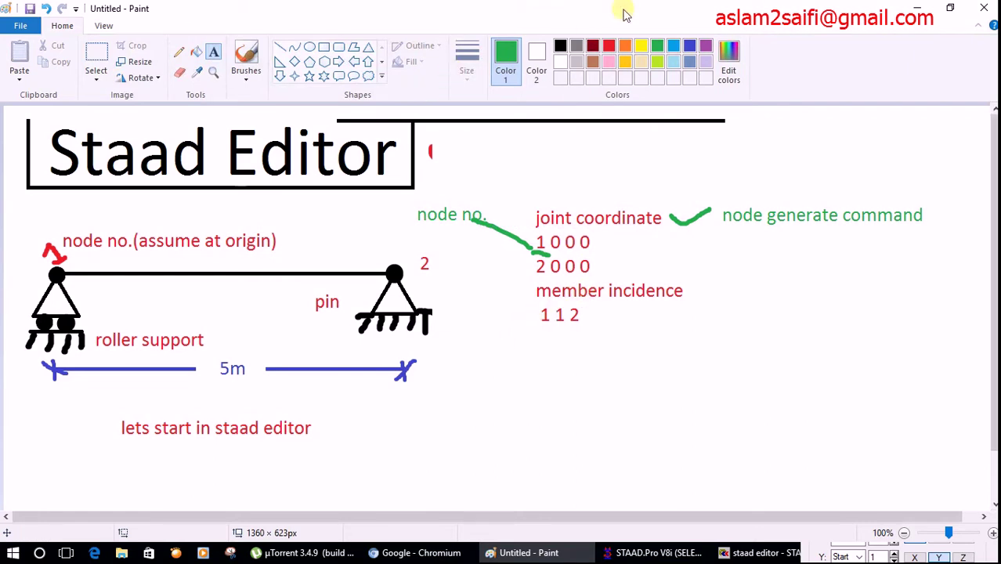
pyautogui.click(609, 45)
# Underline joint 1's 1 0 0 0 in red with a tail ending at 'first node coordinate'.
pyautogui.click(243, 59)
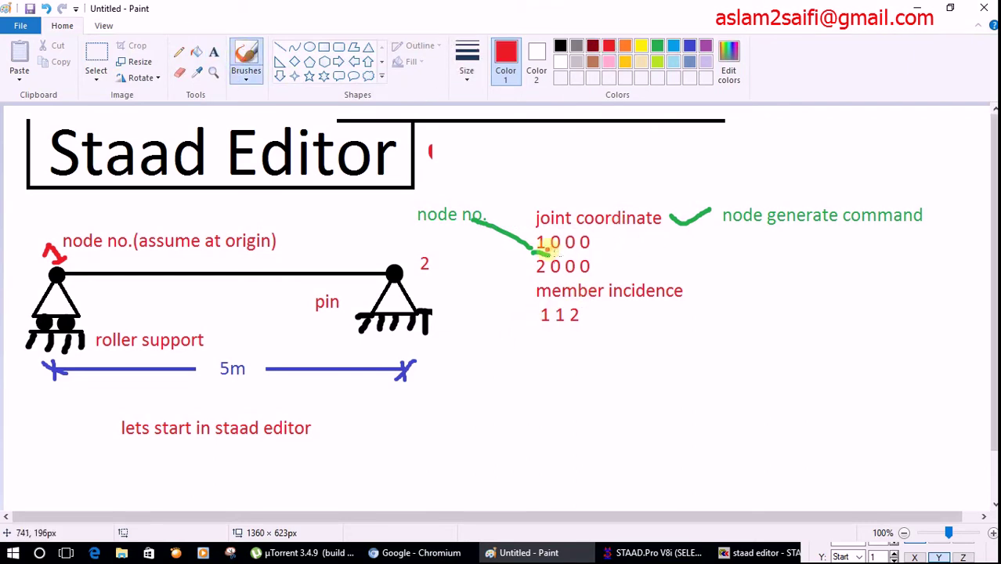
pyautogui.moveTo(553, 250); pyautogui.dragTo(673, 257)
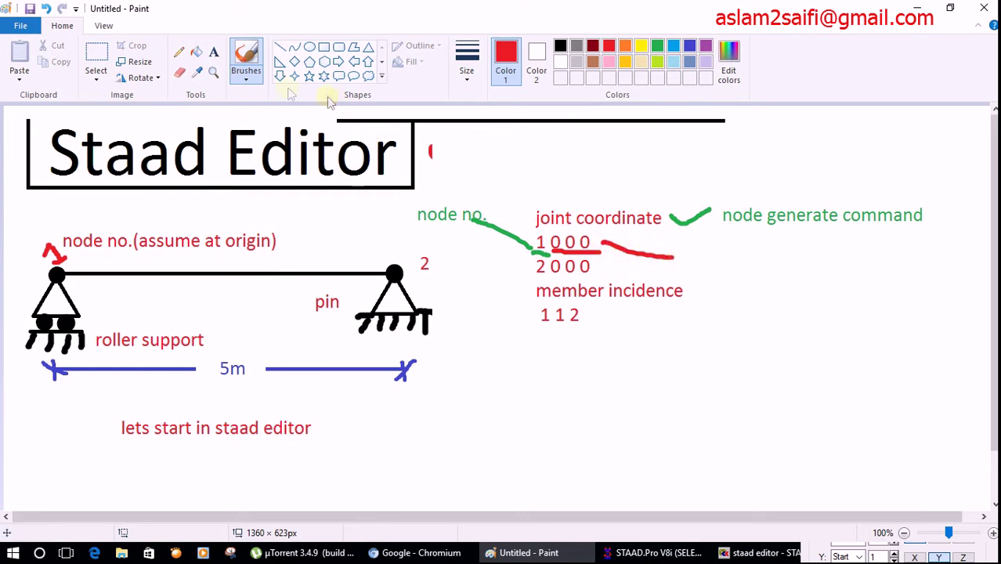
pyautogui.click(214, 52)
pyautogui.click(678, 249)
pyautogui.write('no')
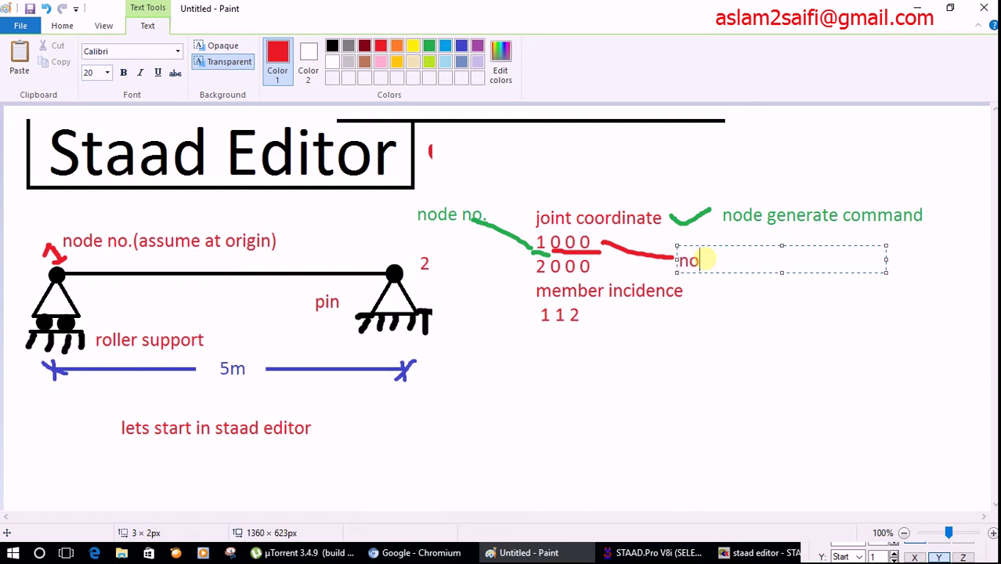
pyautogui.press('BackSpace')
pyautogui.press('BackSpace')
pyautogui.write('first node c')
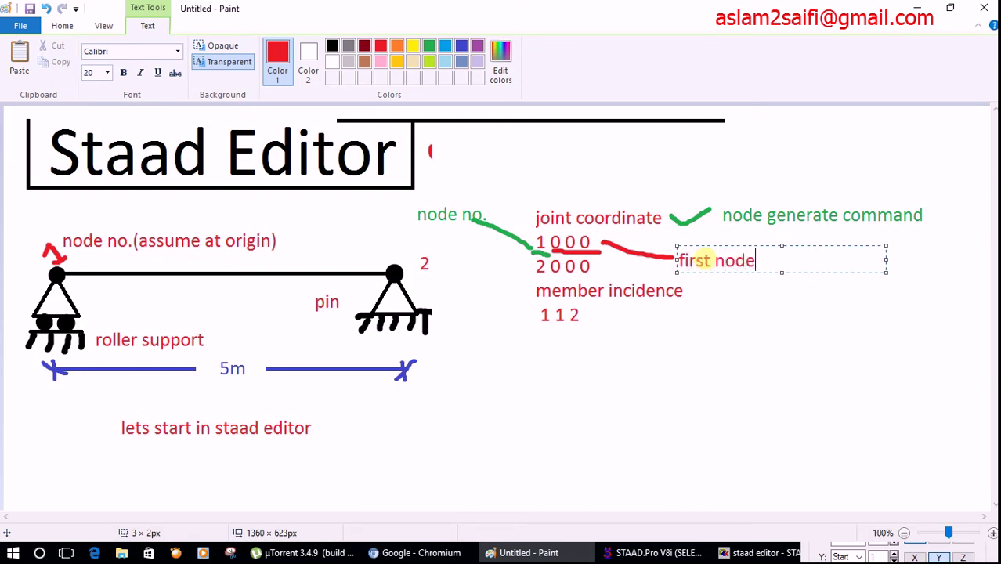
pyautogui.write('oordinate')
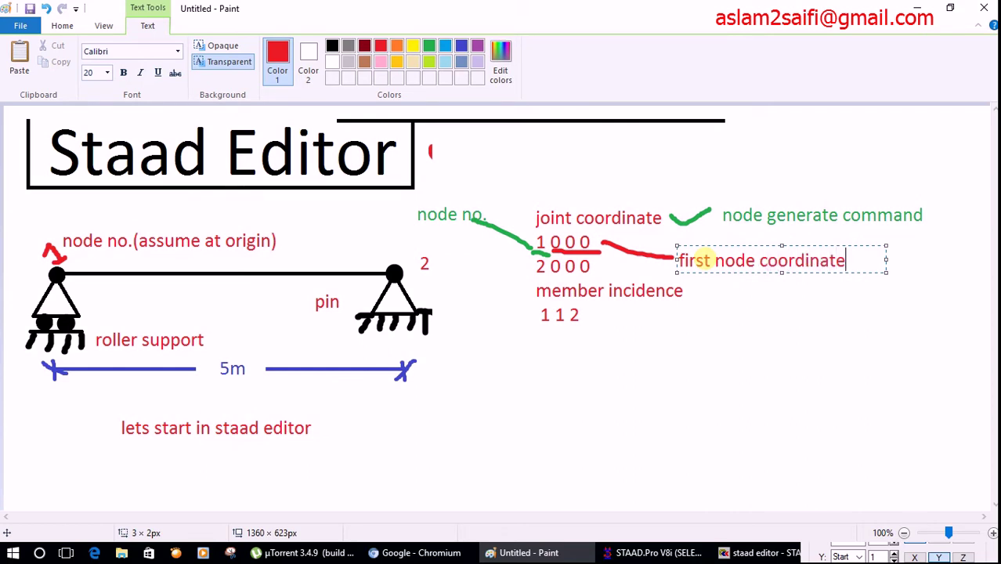
pyautogui.click(838, 325)
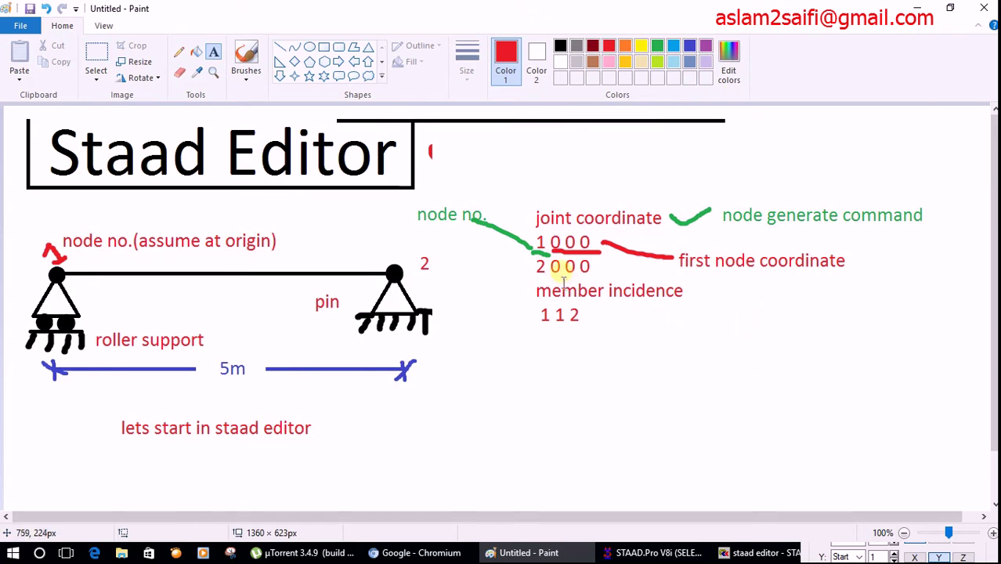
# Erase the first 0 of 2 0 0 0 and write 5 so the row reads 2 5 0 0.
pyautogui.click(180, 72)
pyautogui.moveTo(555, 267); pyautogui.dragTo(558, 266)
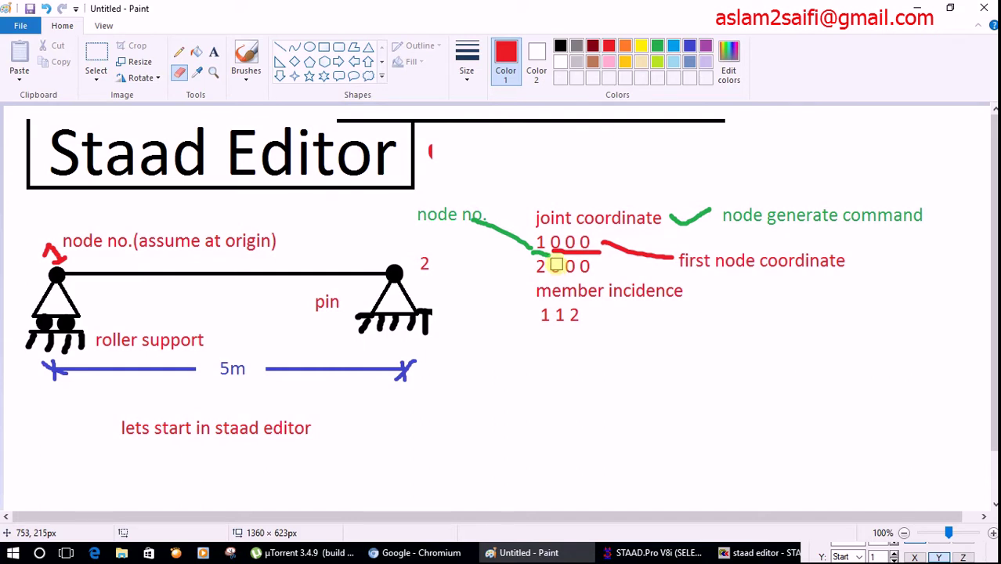
pyautogui.click(213, 51)
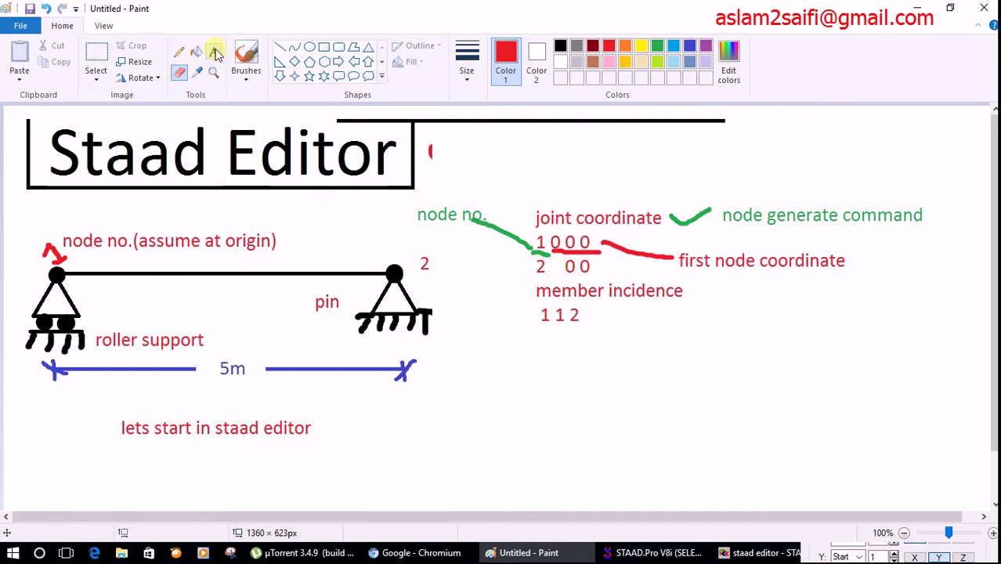
pyautogui.click(551, 253)
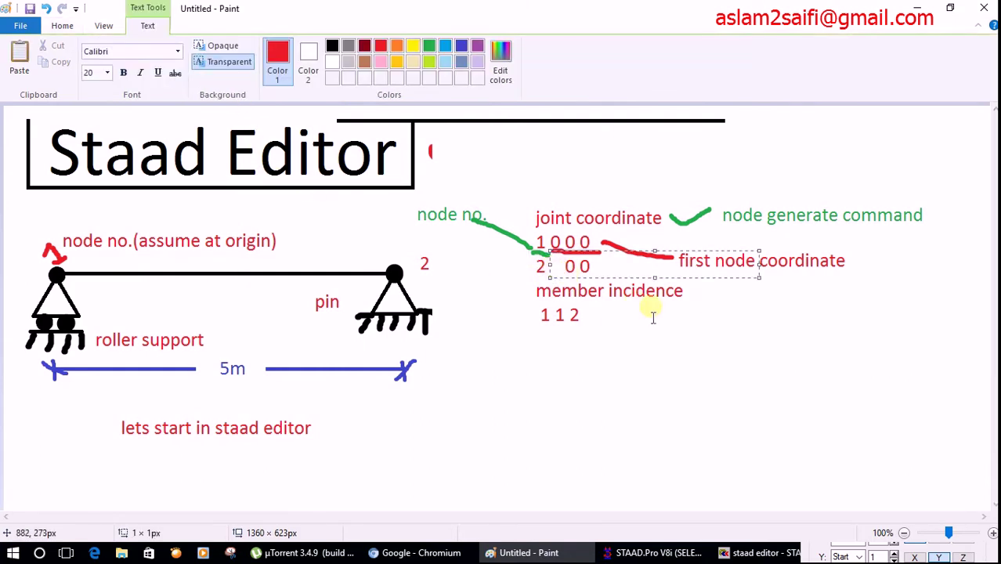
pyautogui.write('5')
pyautogui.click(658, 353)
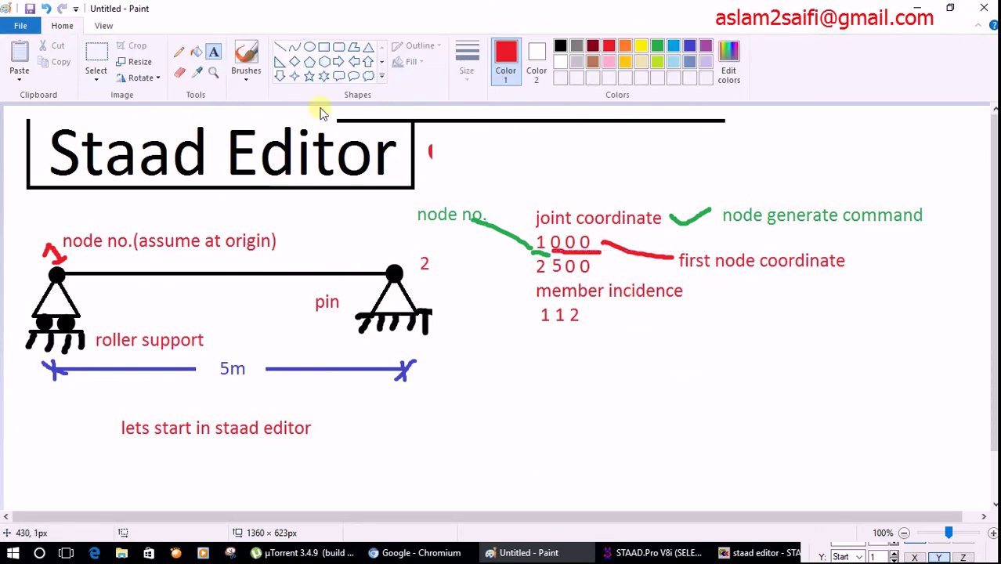
# Circle the 2 5 0 0 row with a green ellipse and draw a curve down from it.
pyautogui.click(658, 45)
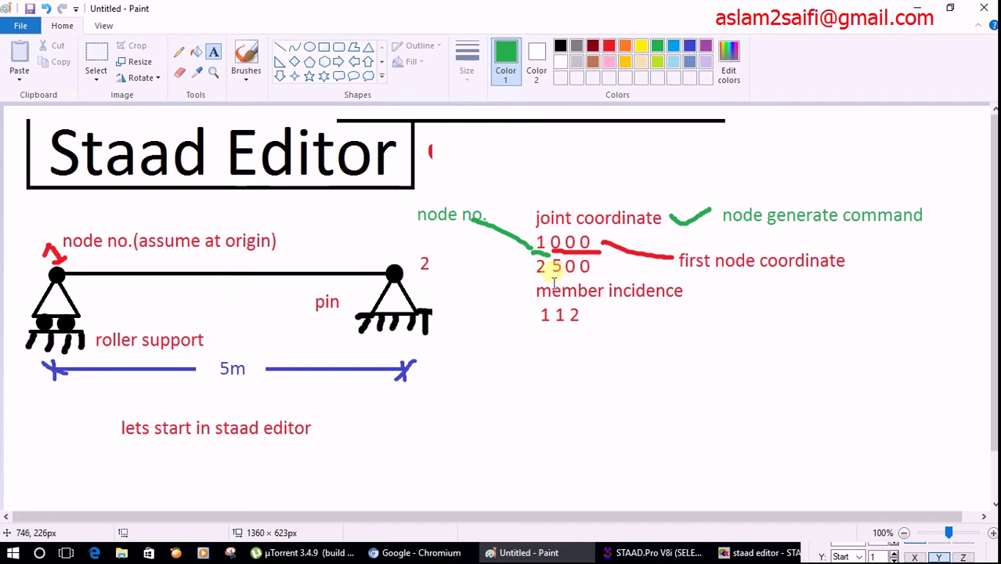
pyautogui.click(309, 47)
pyautogui.moveTo(521, 258)
pyautogui.mouseDown()
pyautogui.moveTo(577, 283)
pyautogui.moveTo(611, 280)
pyautogui.mouseUp()
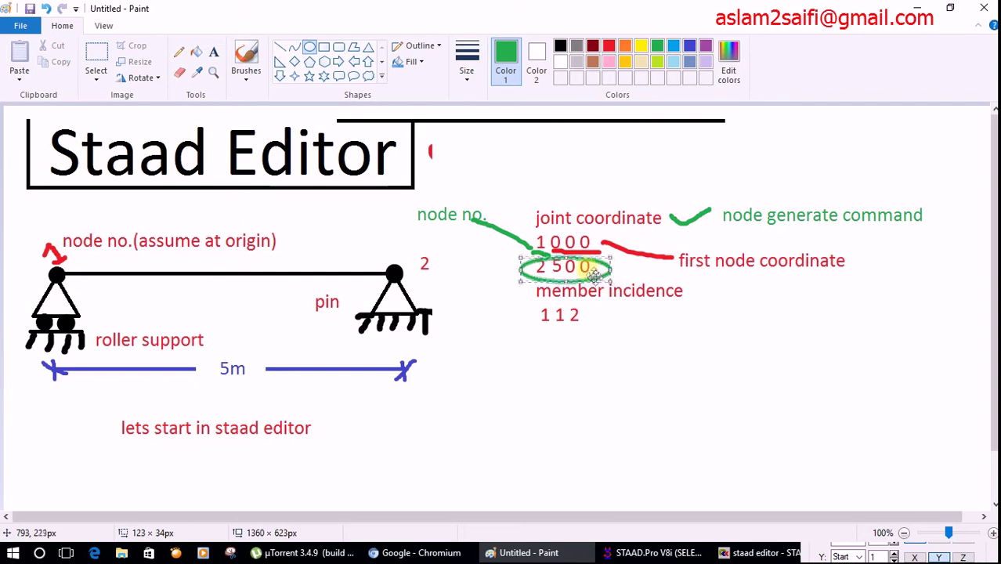
pyautogui.click(310, 50)
pyautogui.click(246, 59)
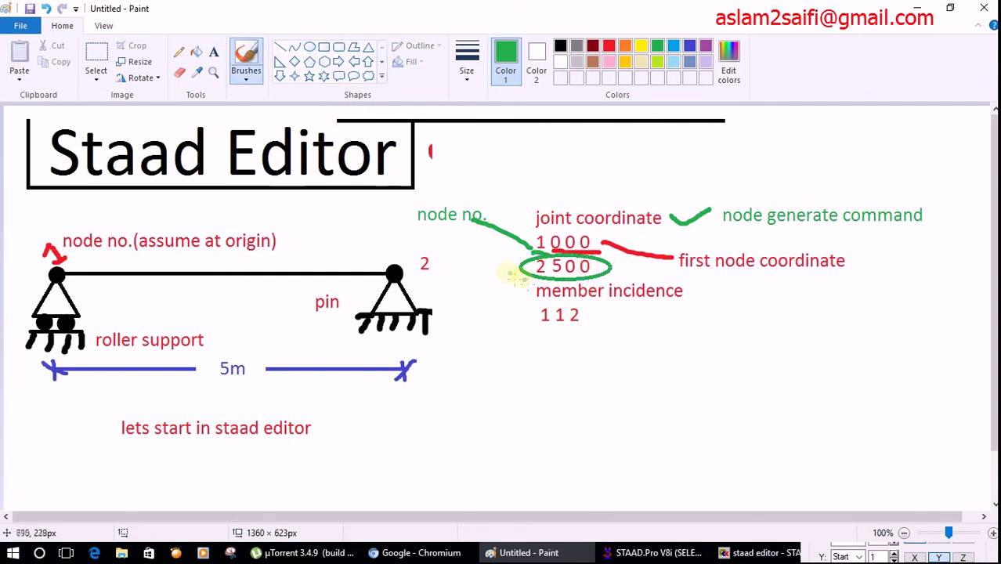
pyautogui.moveTo(524, 273); pyautogui.dragTo(552, 392)
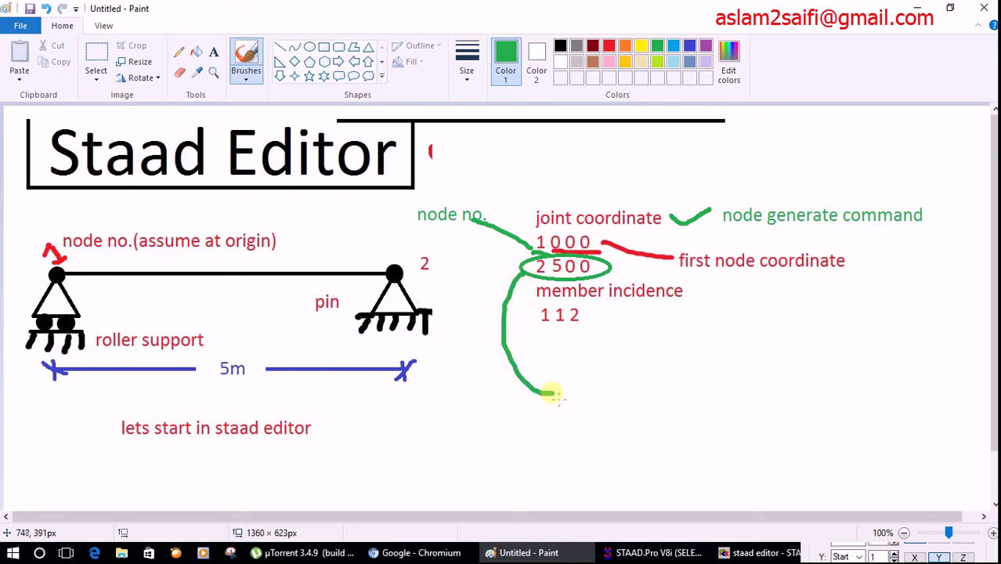
# Add the green note '5 is position of second node in x-direction' and a leader beside member incidence.
pyautogui.click(213, 52)
pyautogui.click(557, 378)
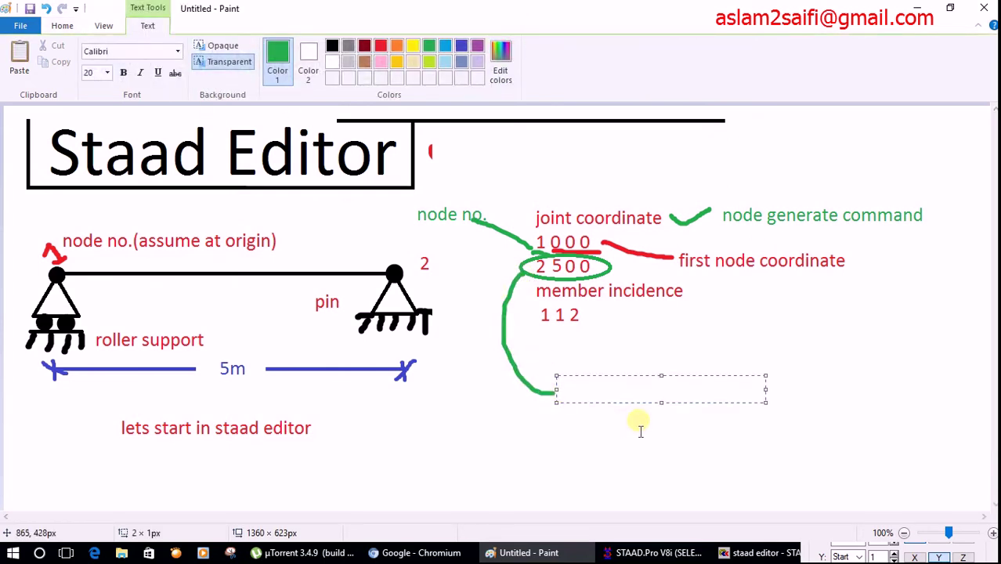
pyautogui.write('2 is s')
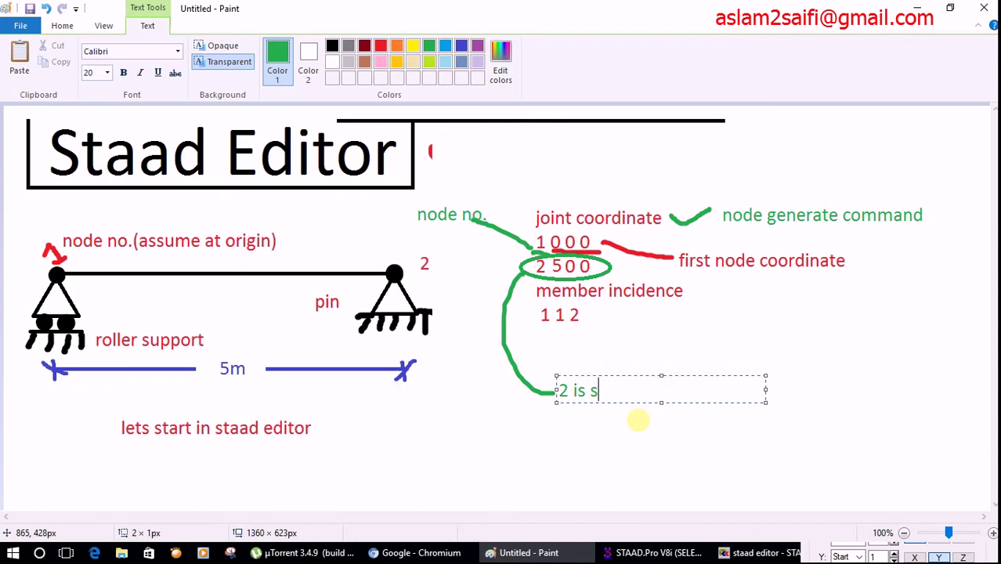
pyautogui.write('econd node')
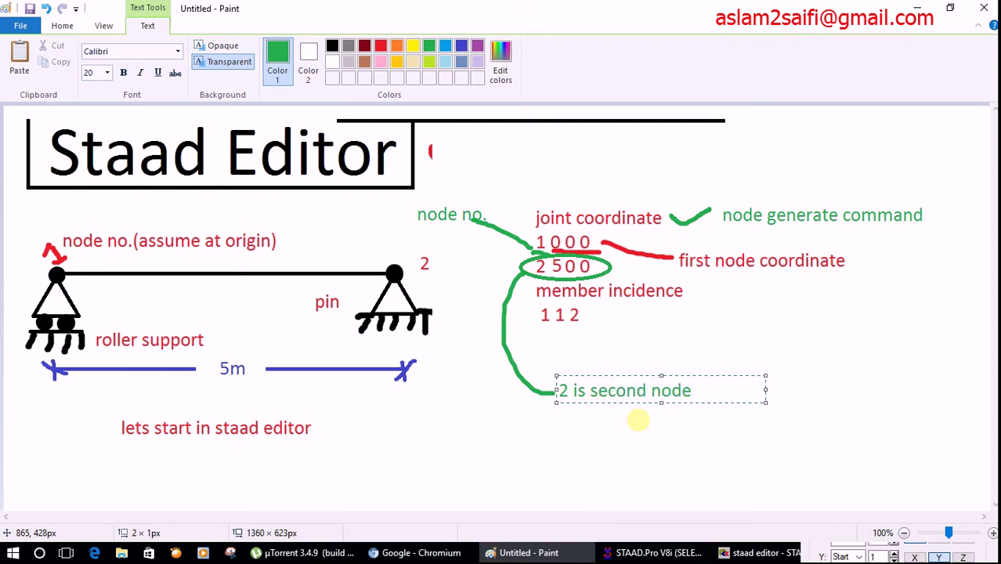
pyautogui.press('Return')
pyautogui.write('5')
pyautogui.write('s ')
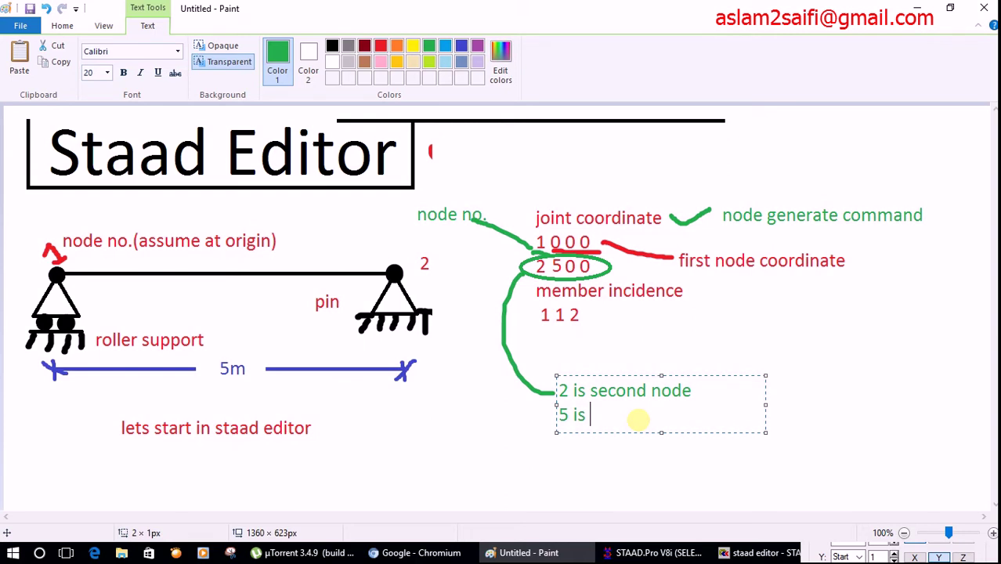
pyautogui.write('g')
pyautogui.press('BackSpace')
pyautogui.press('BackSpace')
pyautogui.press('BackSpace')
pyautogui.press('BackSpace')
pyautogui.press('BackSpace')
pyautogui.write('posi')
pyautogui.write('tion of second node in x-')
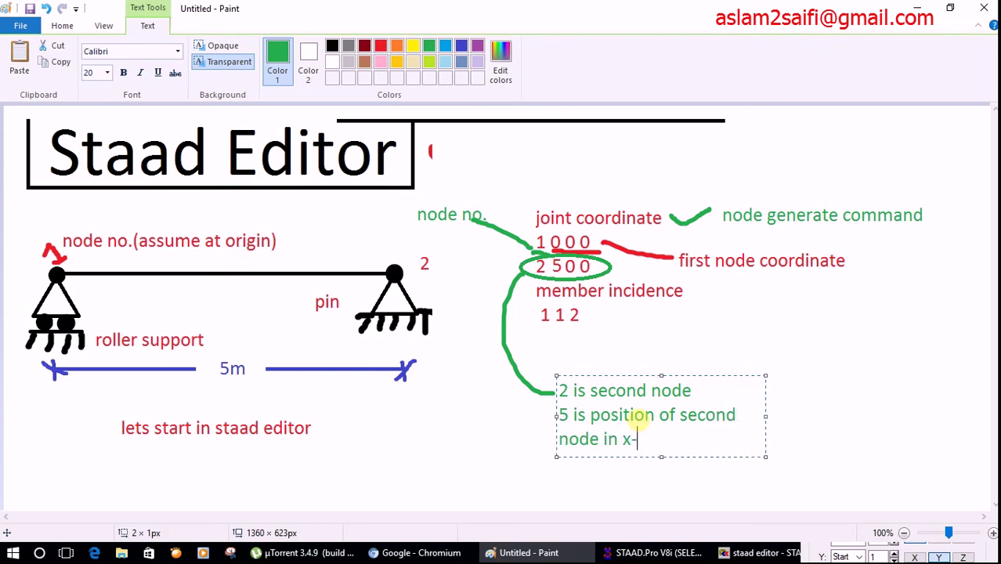
pyautogui.write('direction')
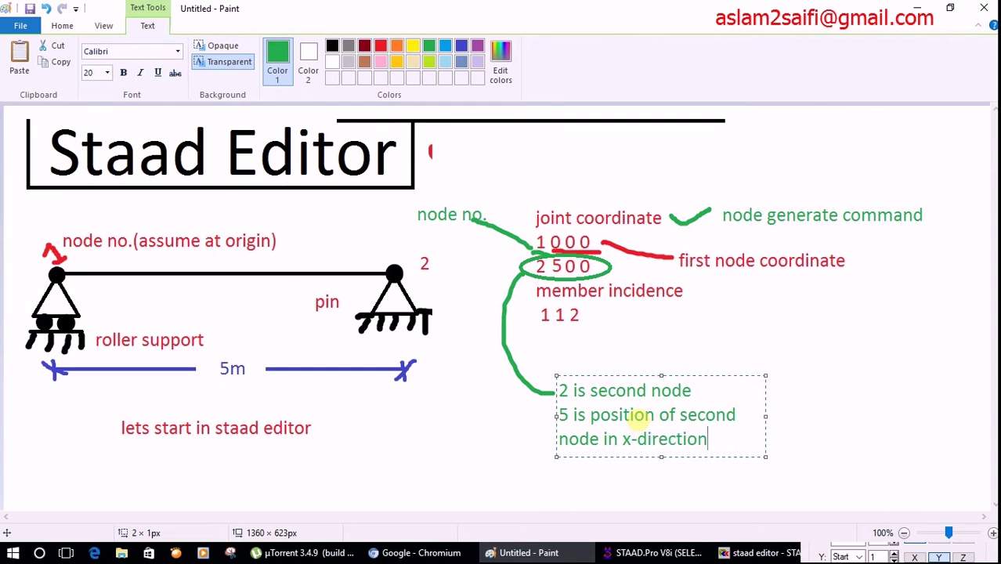
pyautogui.press('Return')
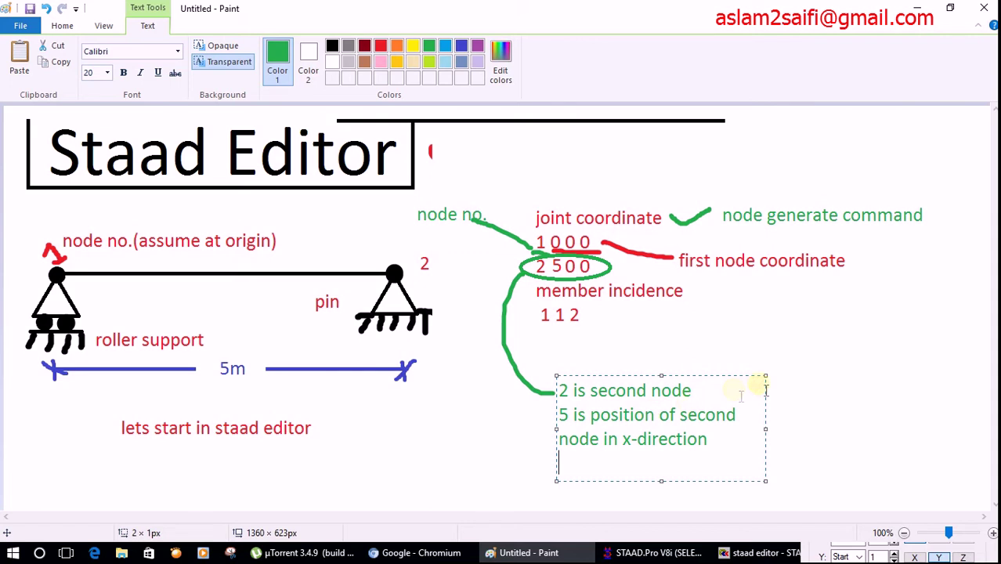
pyautogui.click(798, 377)
pyautogui.click(246, 57)
pyautogui.moveTo(686, 294); pyautogui.dragTo(744, 298)
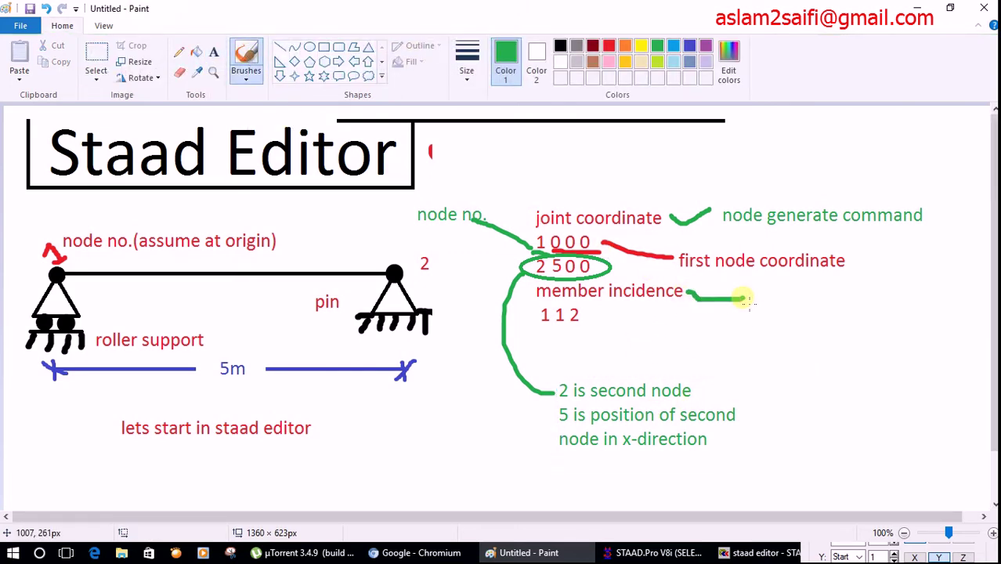
# Label the green leader 'member generate command'.
pyautogui.click(213, 52)
pyautogui.click(750, 292)
pyautogui.write('member ')
pyautogui.write('generate co')
pyautogui.write('mmand')
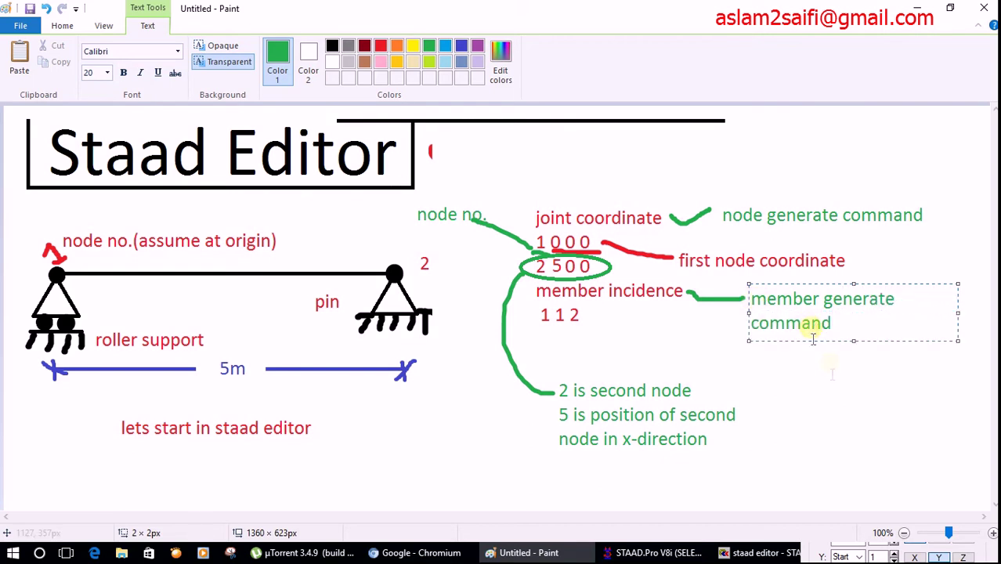
pyautogui.click(831, 392)
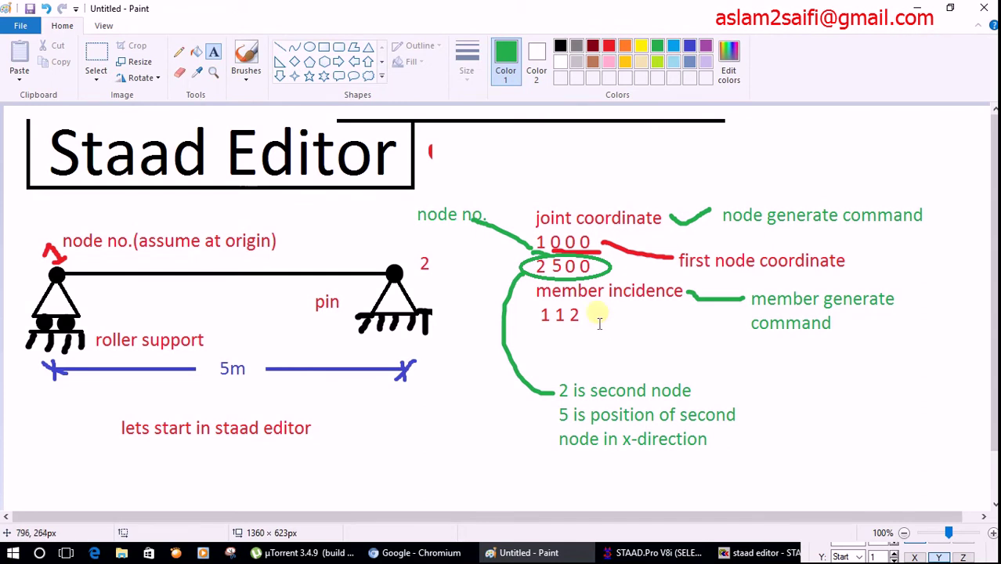
# Draw a light blue leader under 1 1 2 and label it 'member number'.
pyautogui.click(610, 47)
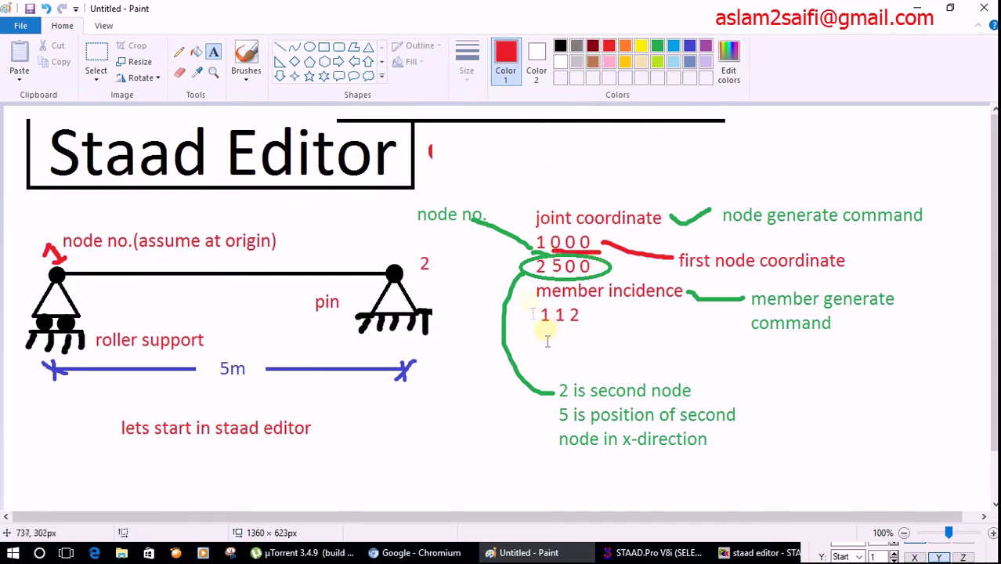
pyautogui.click(244, 61)
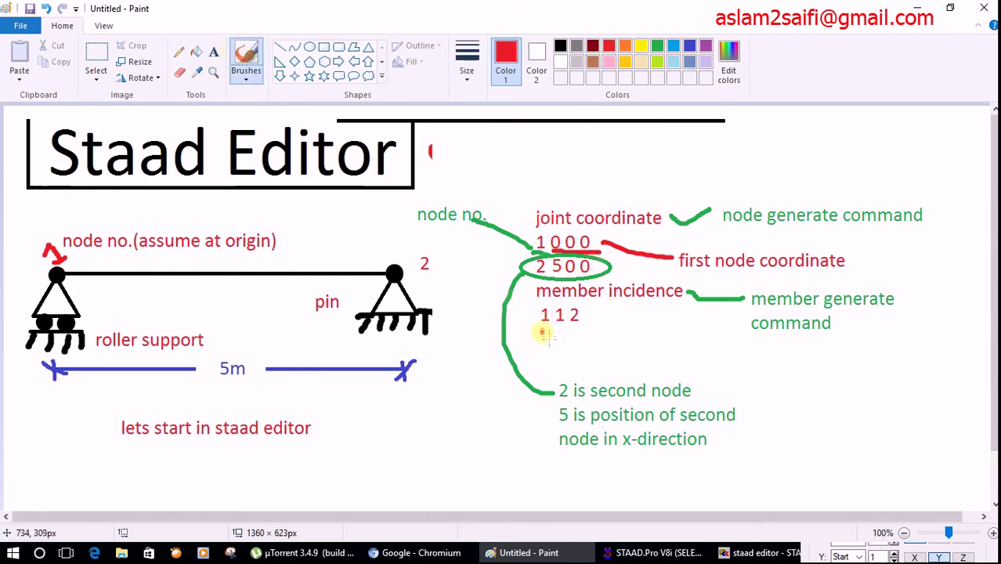
pyautogui.click(673, 47)
pyautogui.moveTo(543, 330)
pyautogui.mouseDown()
pyautogui.moveTo(552, 339)
pyautogui.moveTo(753, 358)
pyautogui.mouseUp()
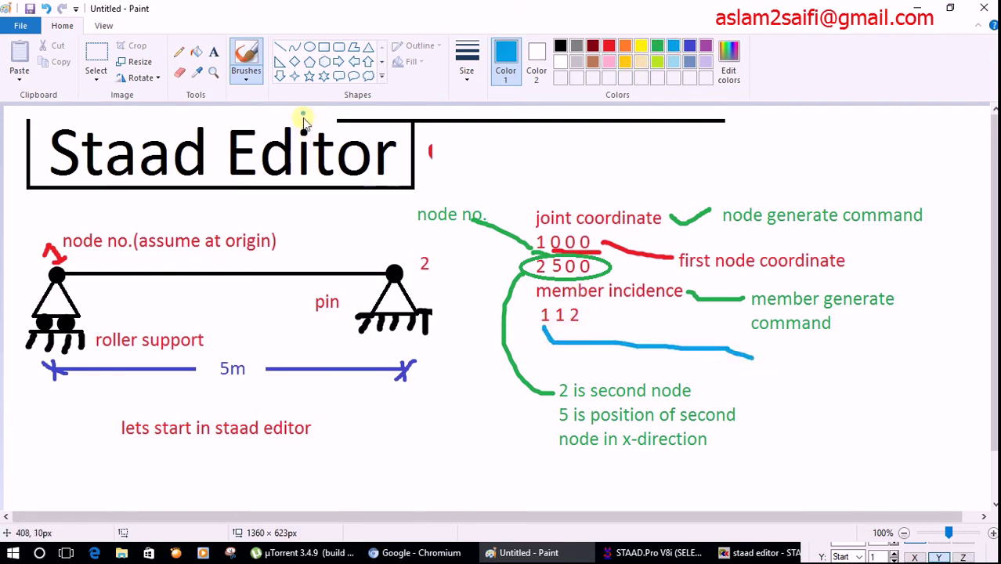
pyautogui.click(214, 60)
pyautogui.click(754, 345)
pyautogui.write('member ')
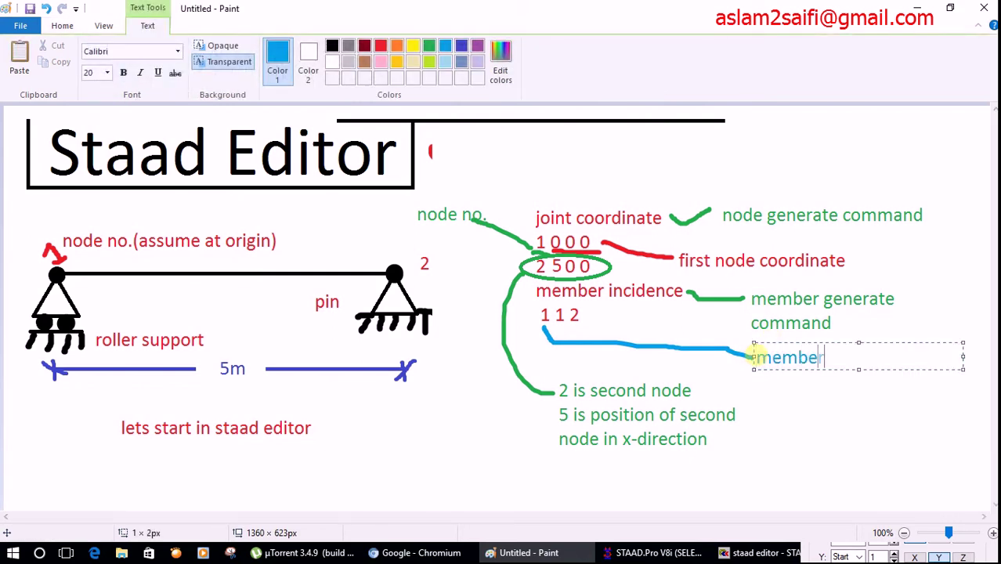
pyautogui.write('number')
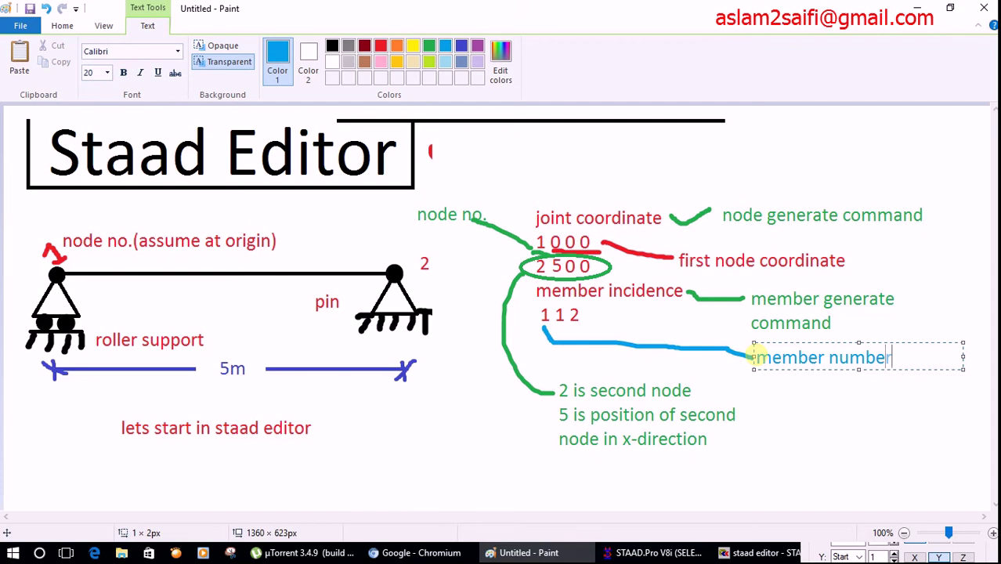
pyautogui.click(909, 423)
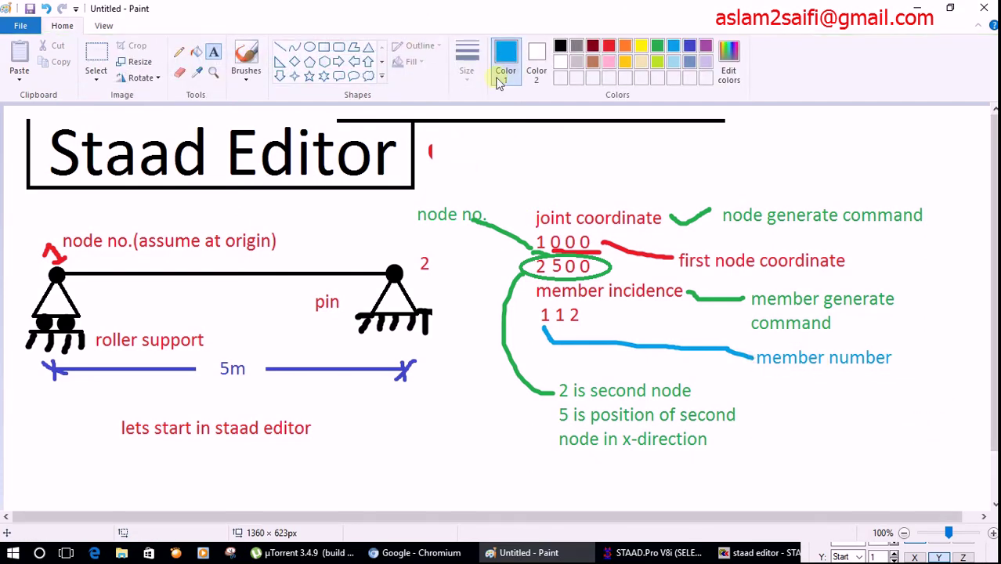
# Draw an orange leader down-left from 1 1 2 and note 'member connect with node 1 and 2'.
pyautogui.click(624, 45)
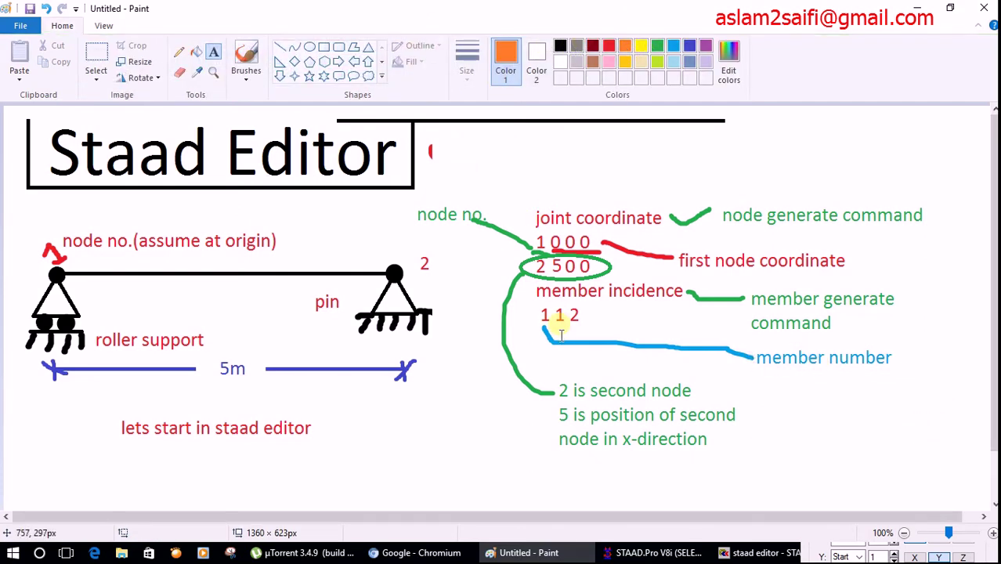
pyautogui.click(246, 63)
pyautogui.moveTo(563, 327); pyautogui.dragTo(401, 448)
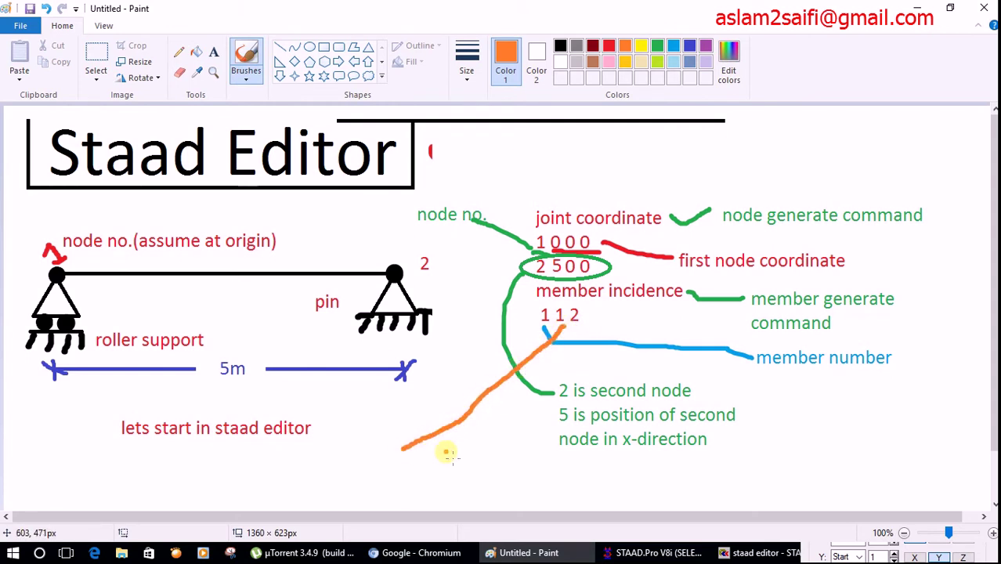
pyautogui.click(214, 52)
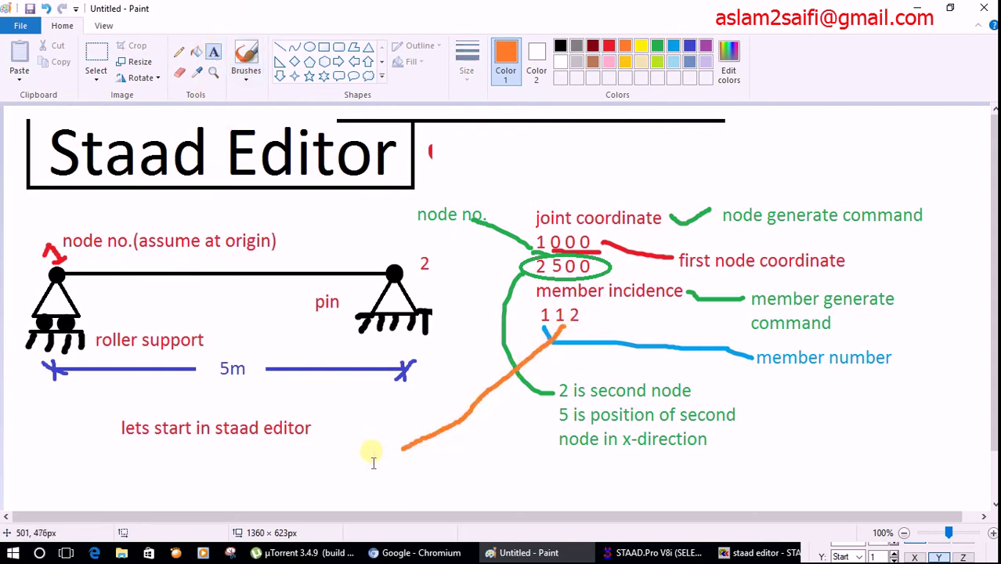
pyautogui.click(368, 449)
pyautogui.write('5m')
pyautogui.write('mber c')
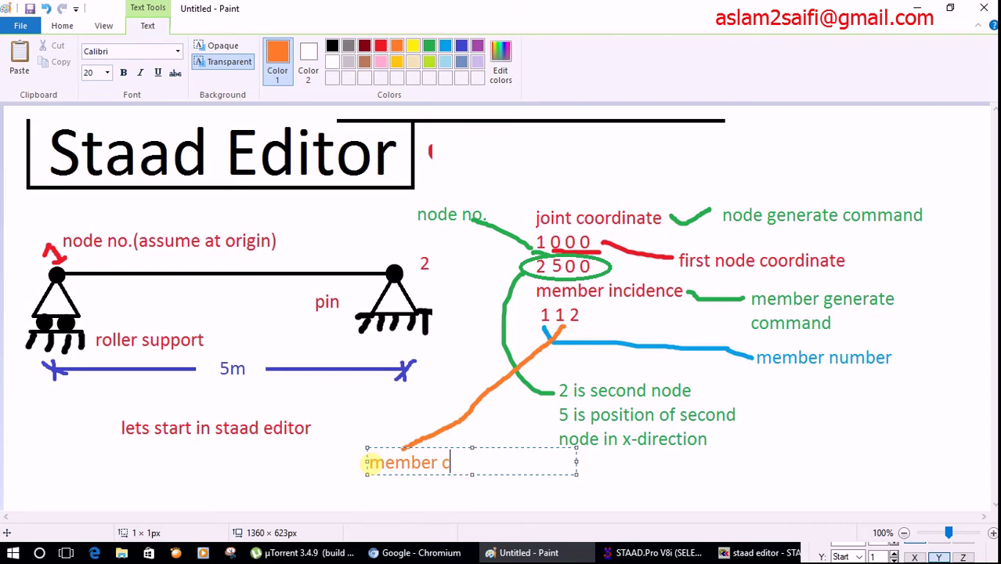
pyautogui.write('onnect with no')
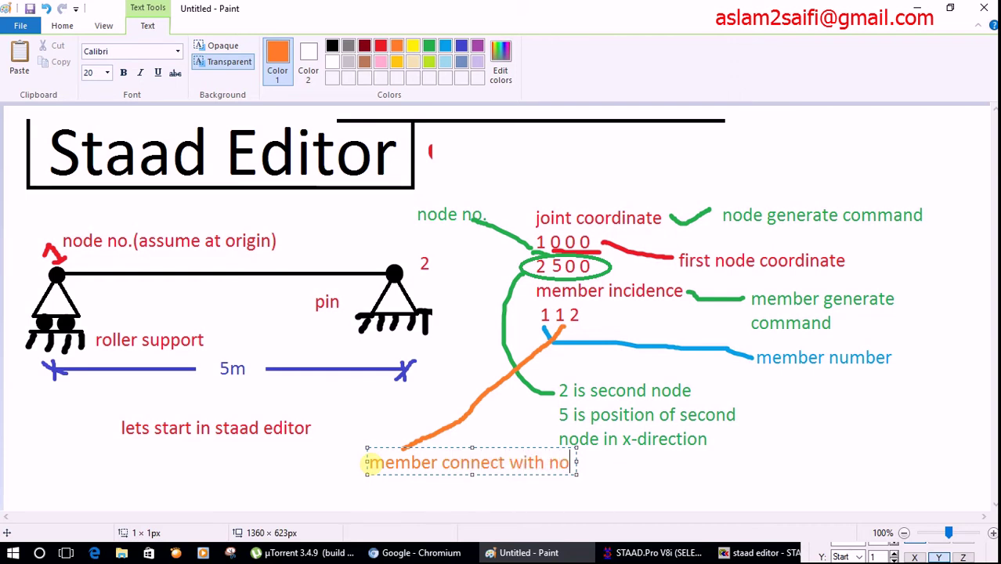
pyautogui.write('de 1 and 2')
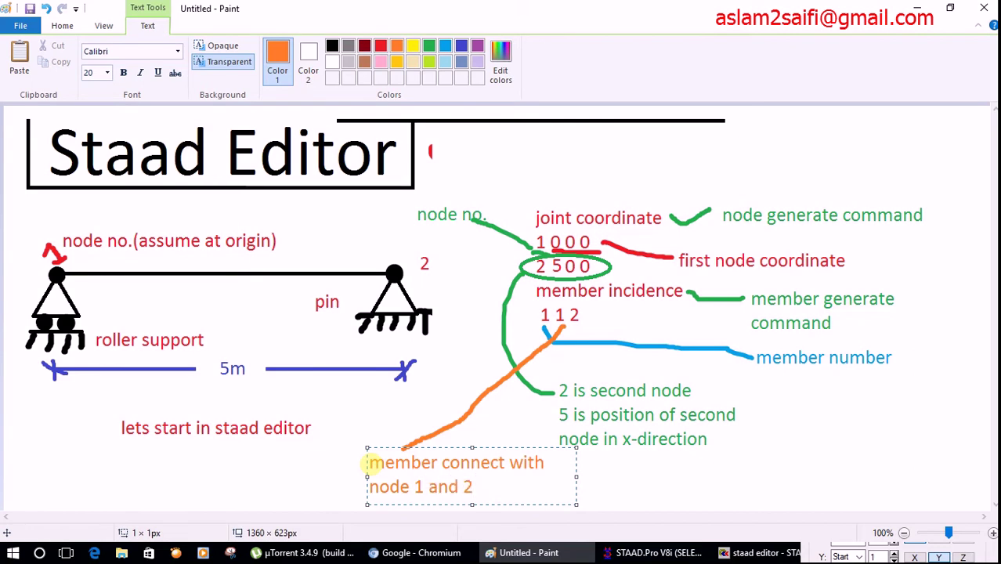
pyautogui.click(757, 482)
pyautogui.click(623, 552)
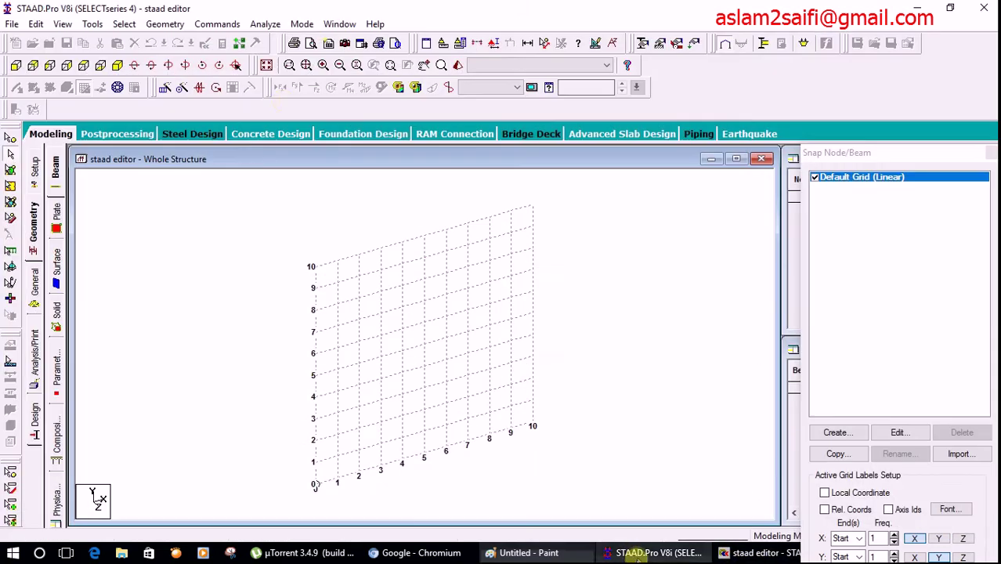
# Save the STAAD input file, reload the model in metre and kilonewton units, and reopen the editor.
pyautogui.click(748, 552)
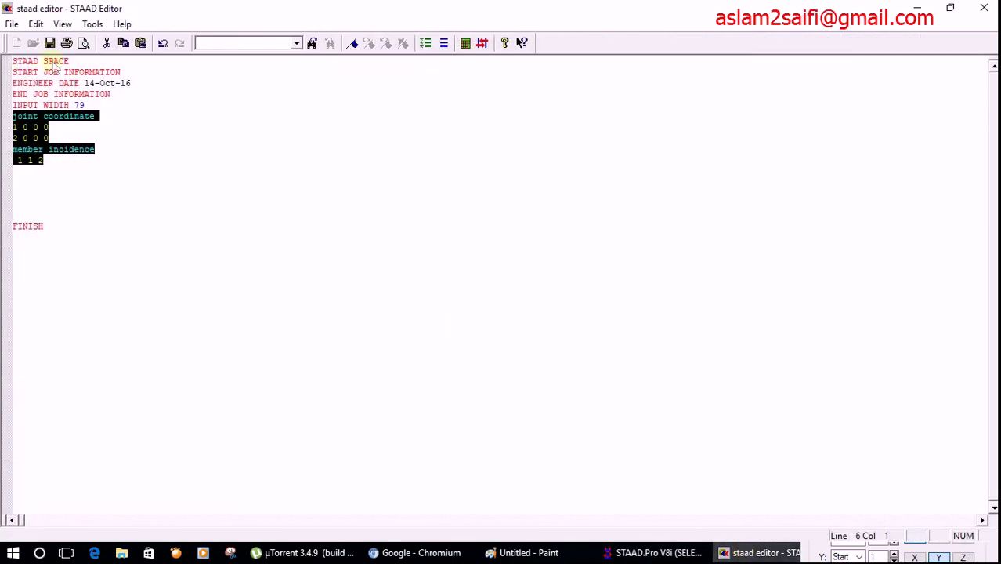
pyautogui.click(196, 180)
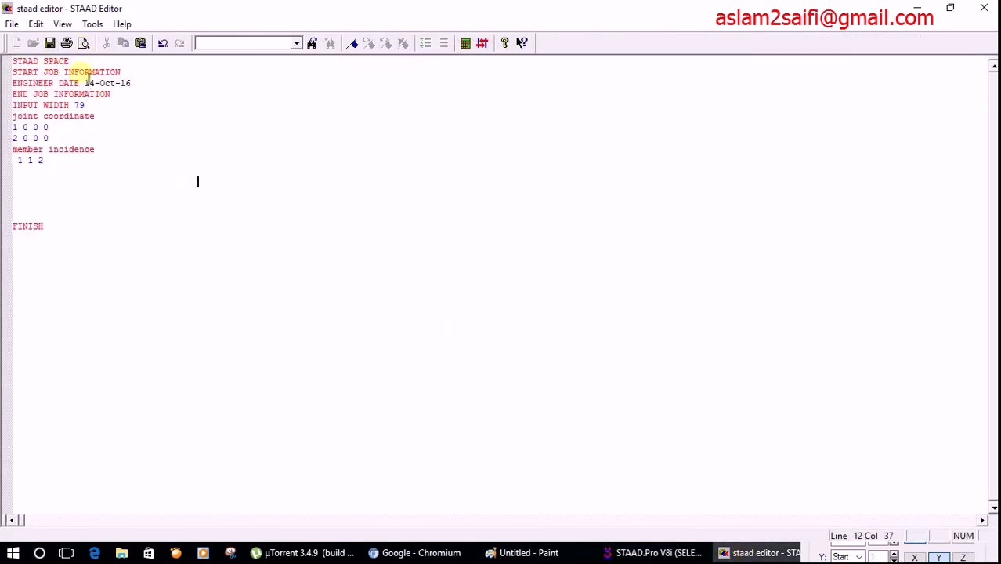
pyautogui.click(57, 48)
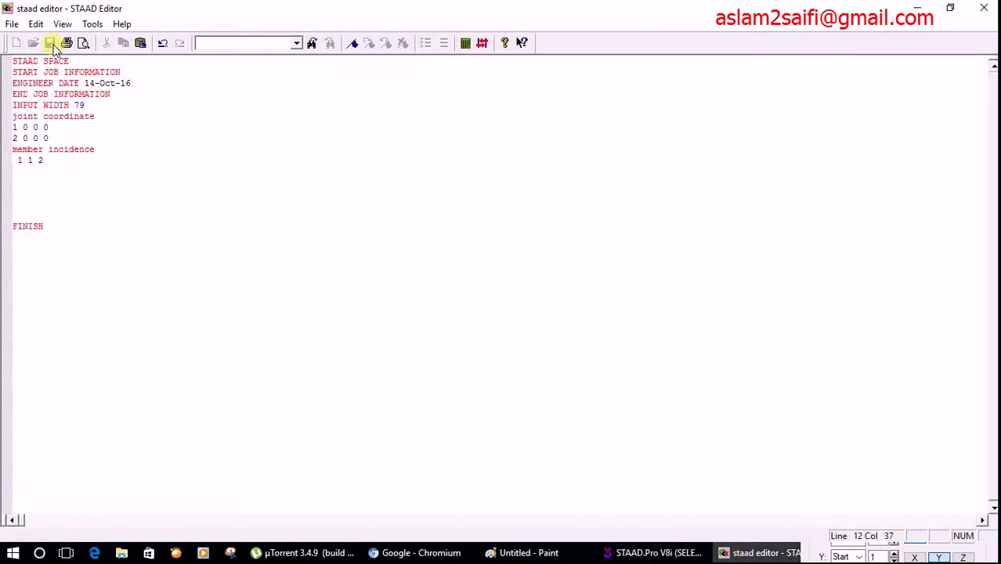
pyautogui.click(984, 8)
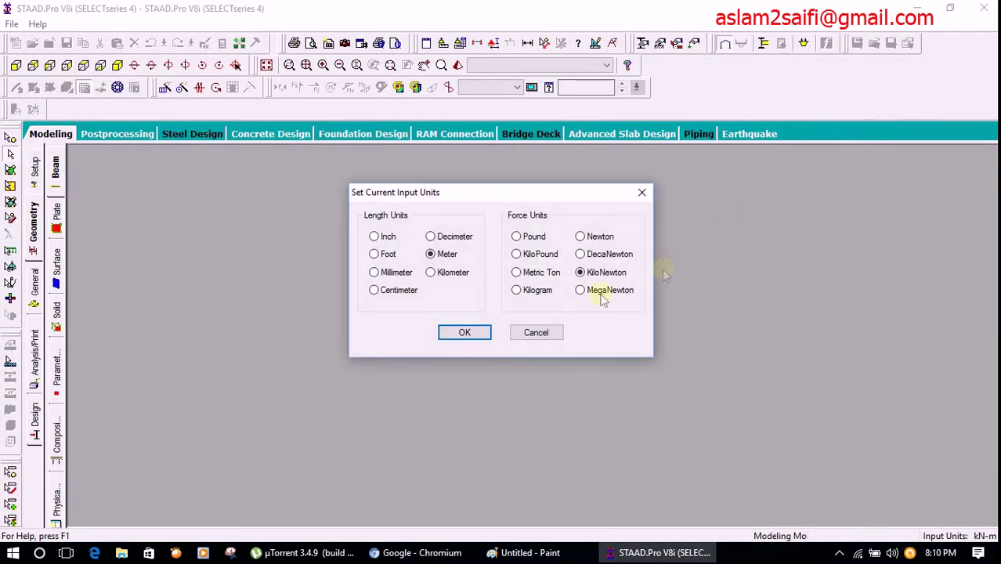
pyautogui.click(477, 329)
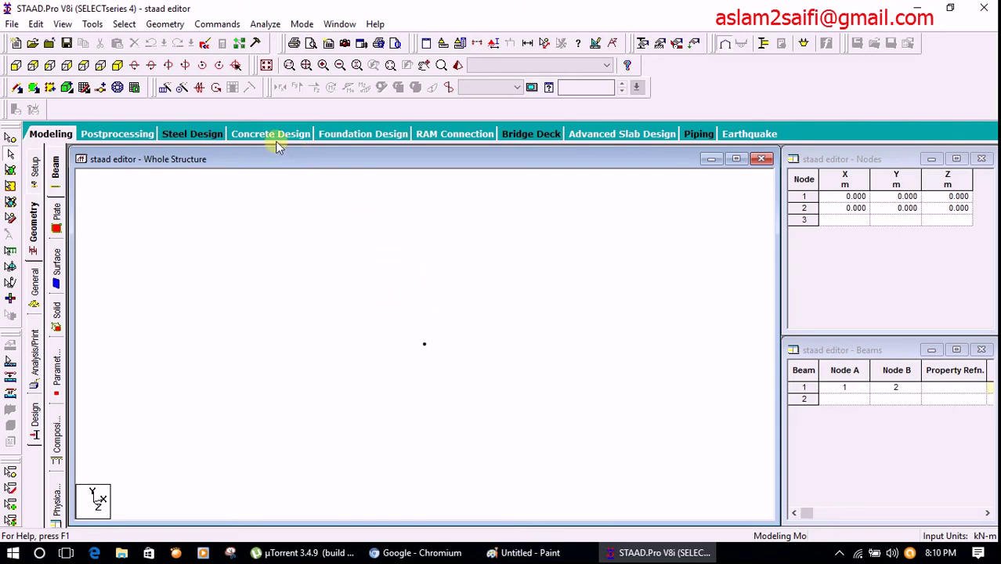
pyautogui.click(207, 46)
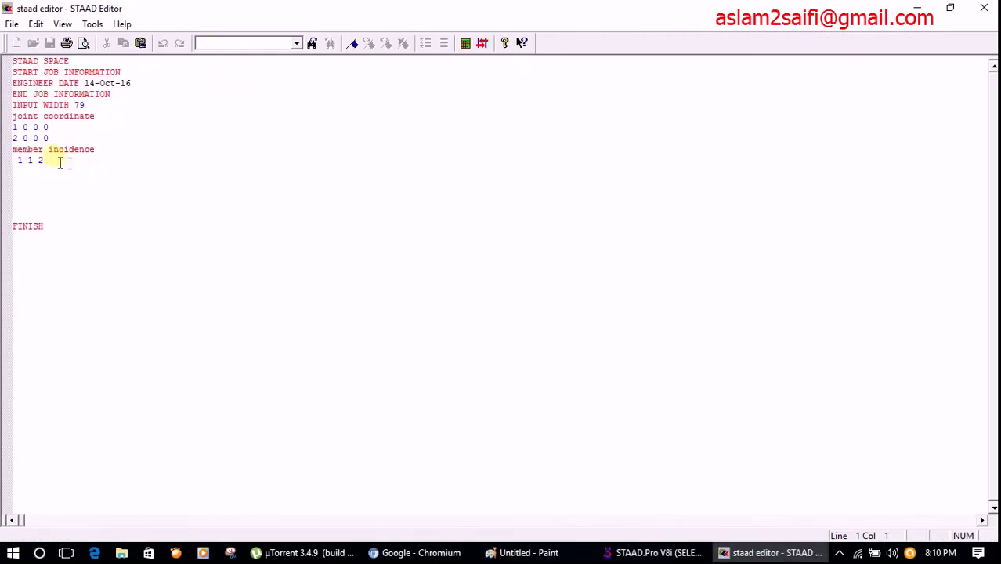
# Change node 2's line to '2 5 0 0', save, and reload the model accepting the input units.
pyautogui.click(34, 143)
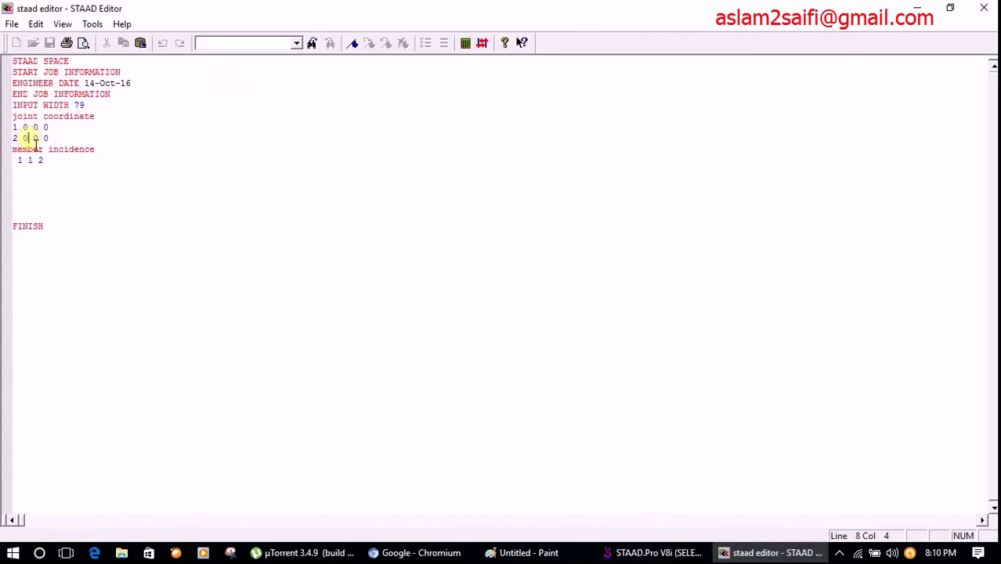
pyautogui.press('BackSpace')
pyautogui.write('5')
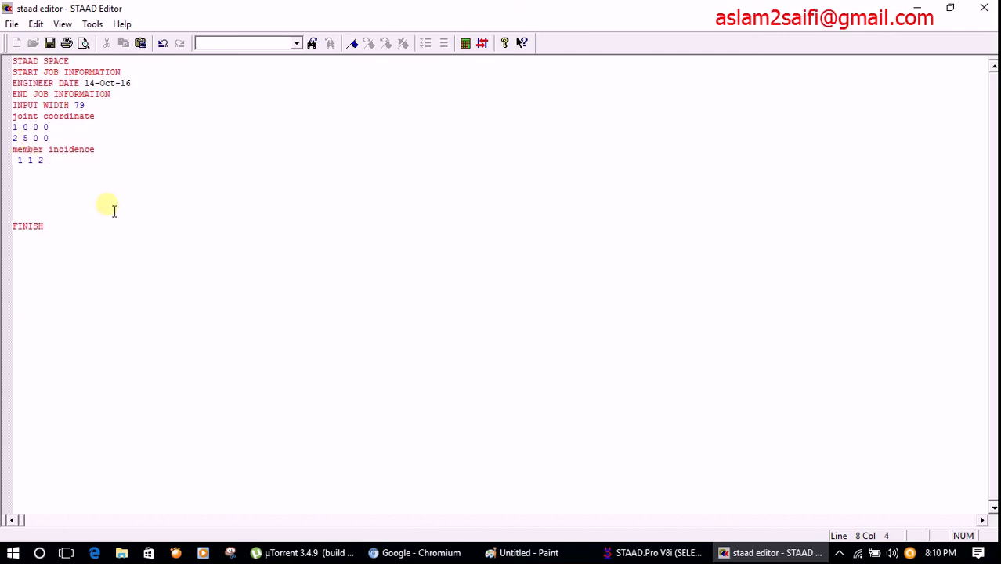
pyautogui.click(50, 43)
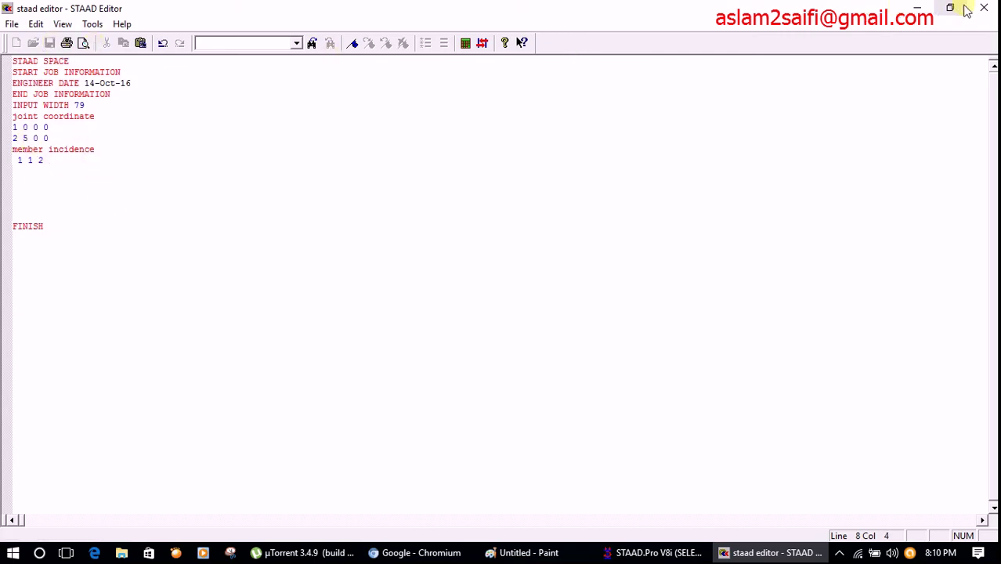
pyautogui.click(984, 8)
pyautogui.click(476, 333)
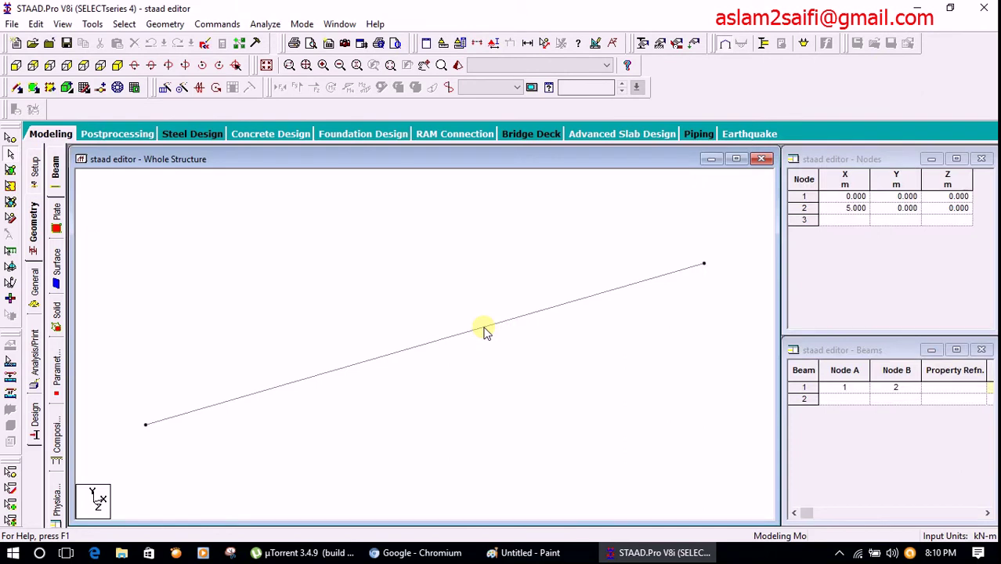
# Select beam 1 in the model to check it now spans 5 m to node 2.
pyautogui.click(429, 345)
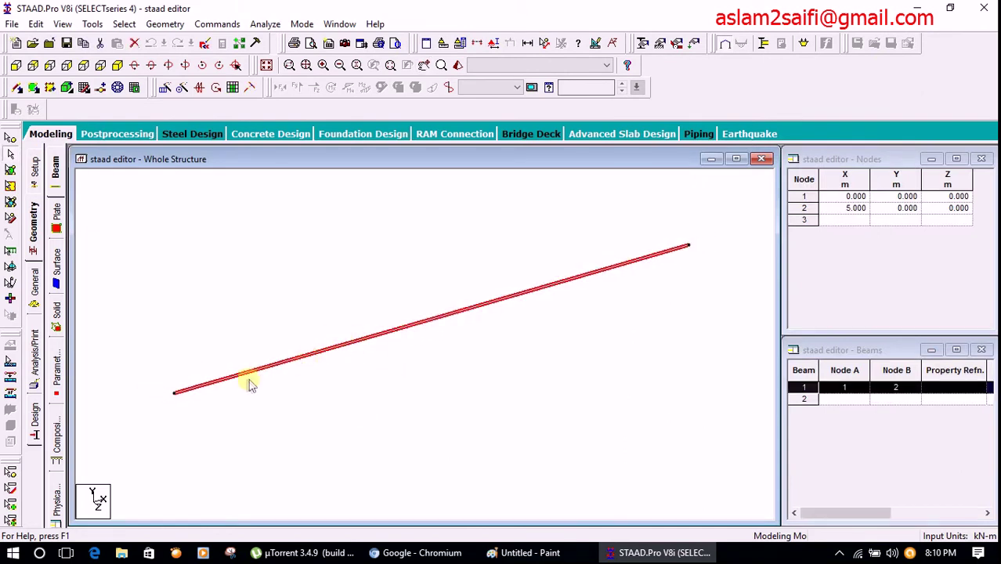
pyautogui.click(486, 380)
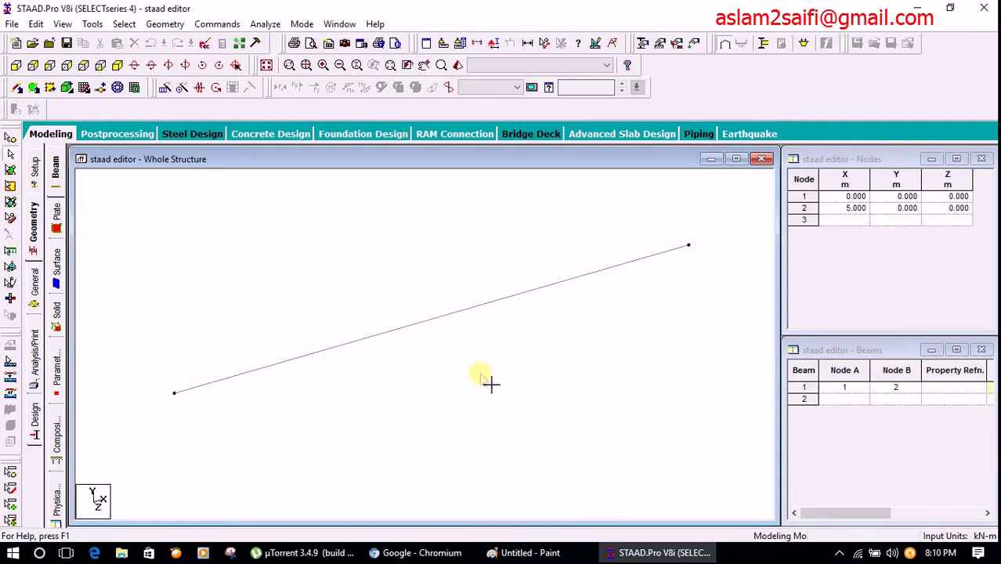
pyautogui.click(373, 341)
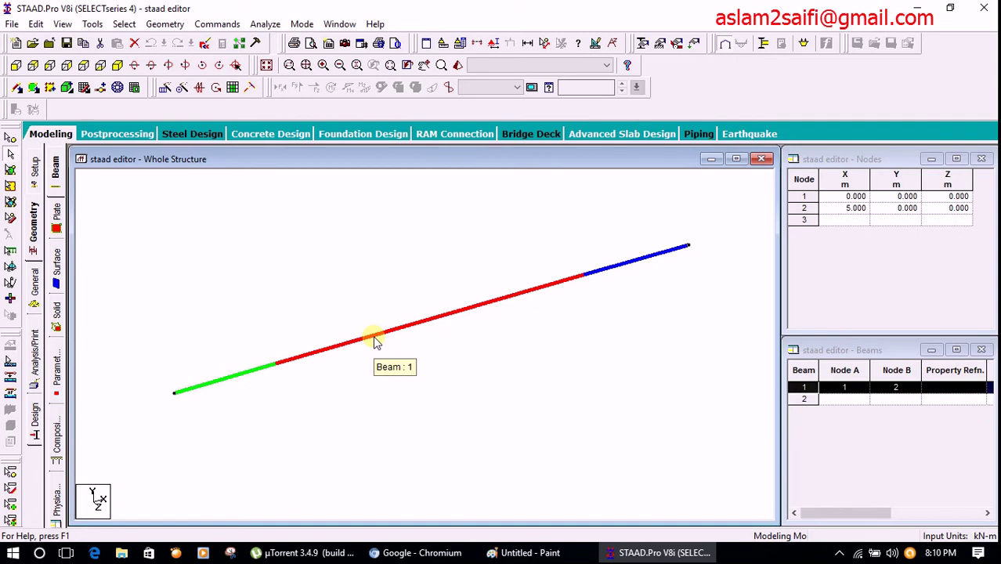
pyautogui.click(390, 392)
pyautogui.click(404, 329)
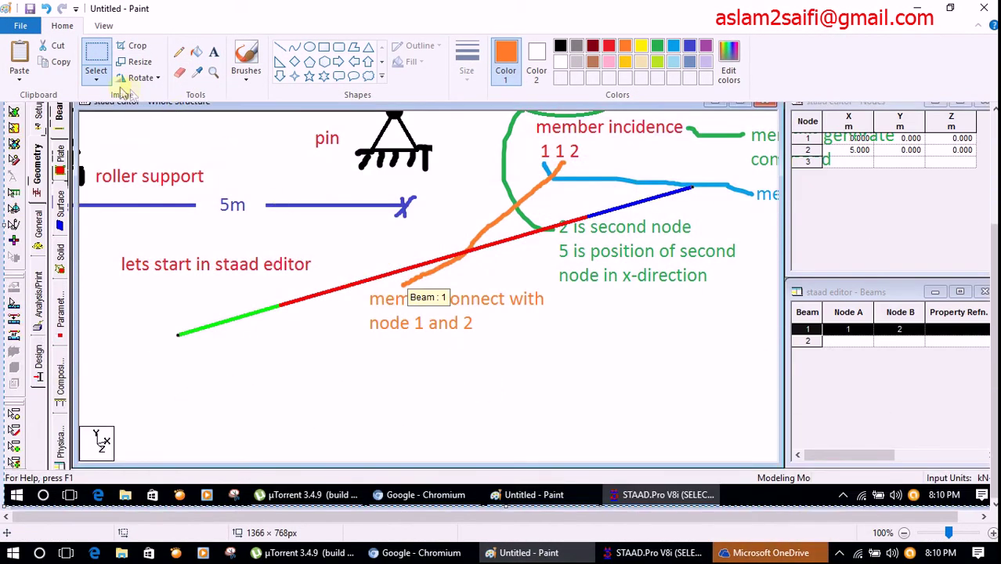
# Clear the old annotations and mark the beam start with an indigo arrow and 'green is starting point'.
pyautogui.click(96, 78)
pyautogui.click(123, 211)
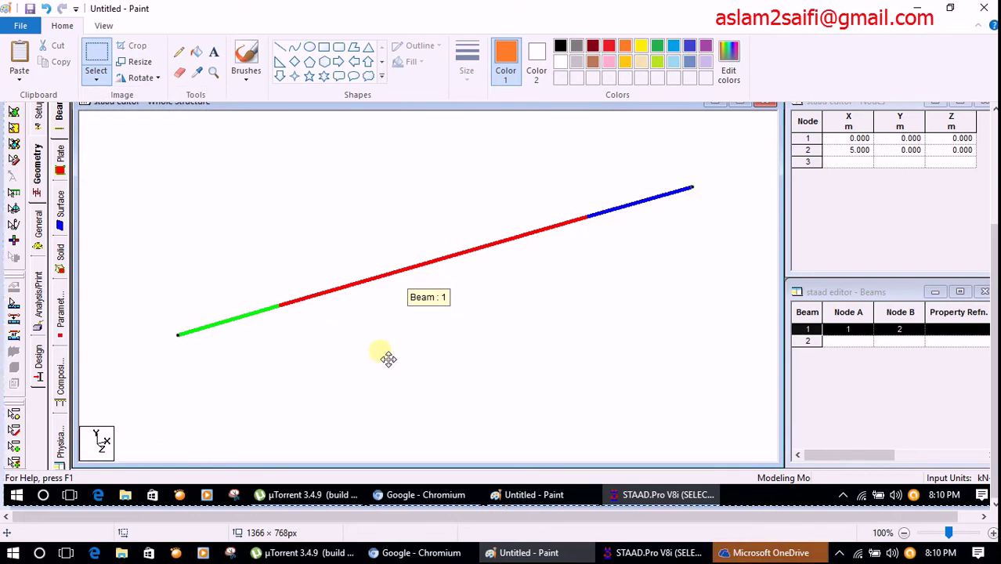
pyautogui.click(248, 61)
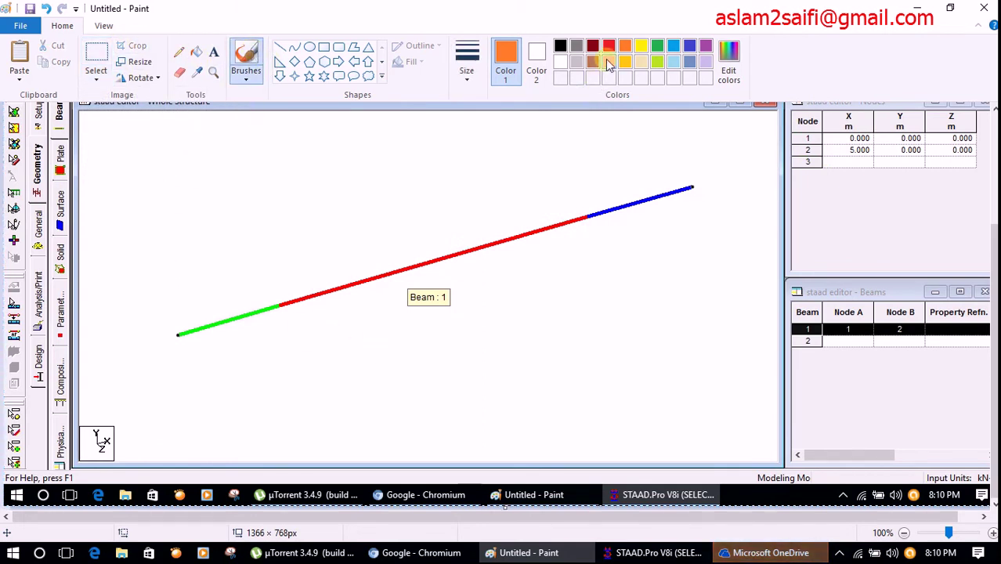
pyautogui.click(689, 46)
pyautogui.moveTo(239, 328)
pyautogui.mouseDown()
pyautogui.moveTo(238, 340)
pyautogui.moveTo(268, 337)
pyautogui.moveTo(266, 349)
pyautogui.moveTo(303, 380)
pyautogui.mouseUp()
pyautogui.click(213, 55)
pyautogui.click(310, 366)
pyautogui.write('reen is starting p')
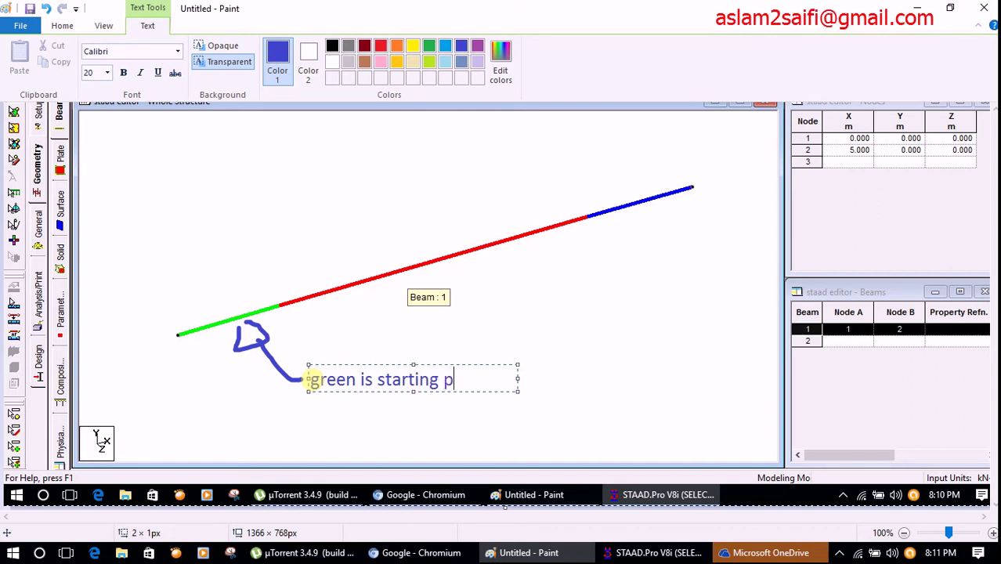
pyautogui.write('int')
pyautogui.moveTo(503, 381); pyautogui.dragTo(326, 382)
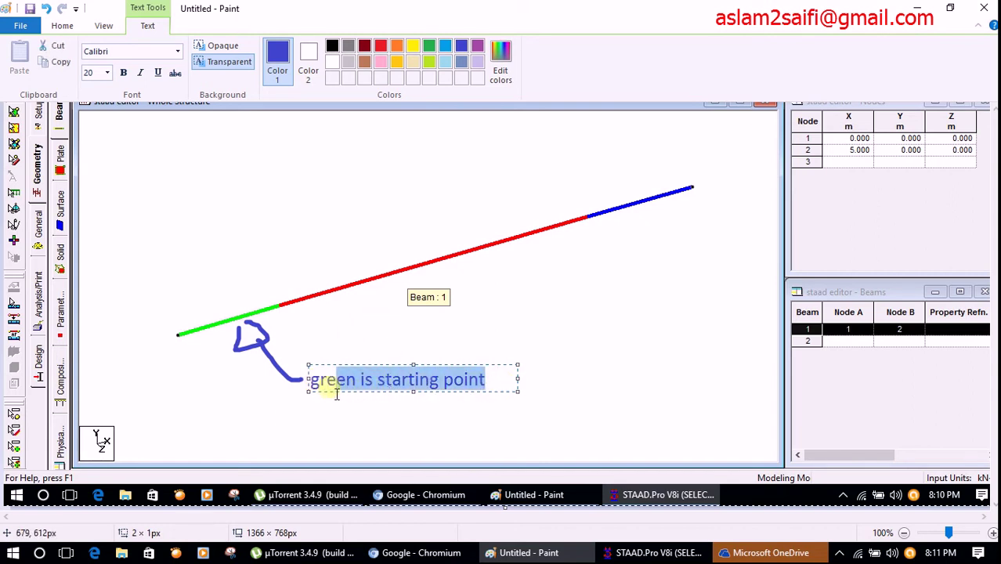
pyautogui.click(561, 298)
# Draw a black line from the blue beam end and label it 'end point'.
pyautogui.click(561, 47)
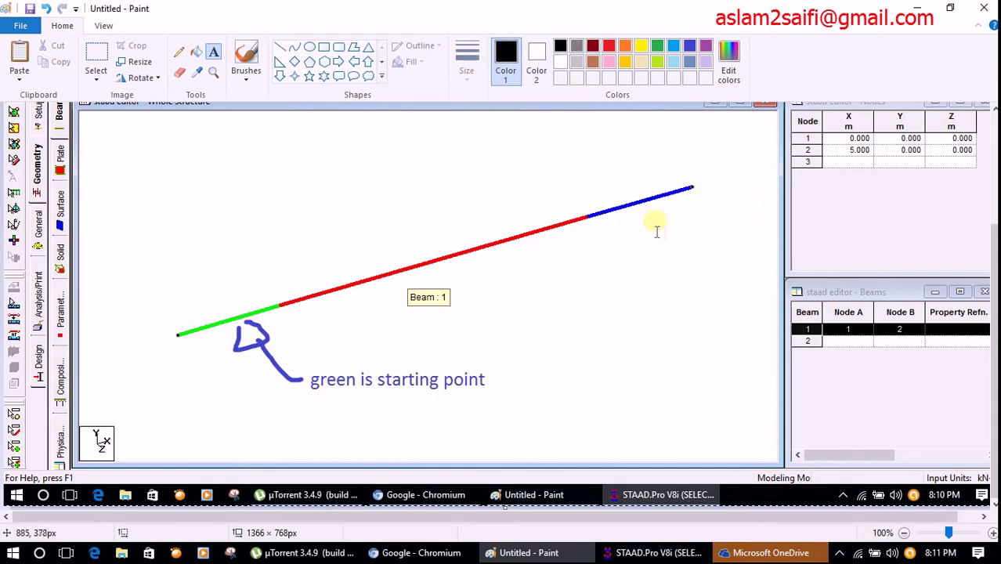
pyautogui.click(246, 53)
pyautogui.moveTo(636, 233); pyautogui.dragTo(637, 254)
pyautogui.click(214, 52)
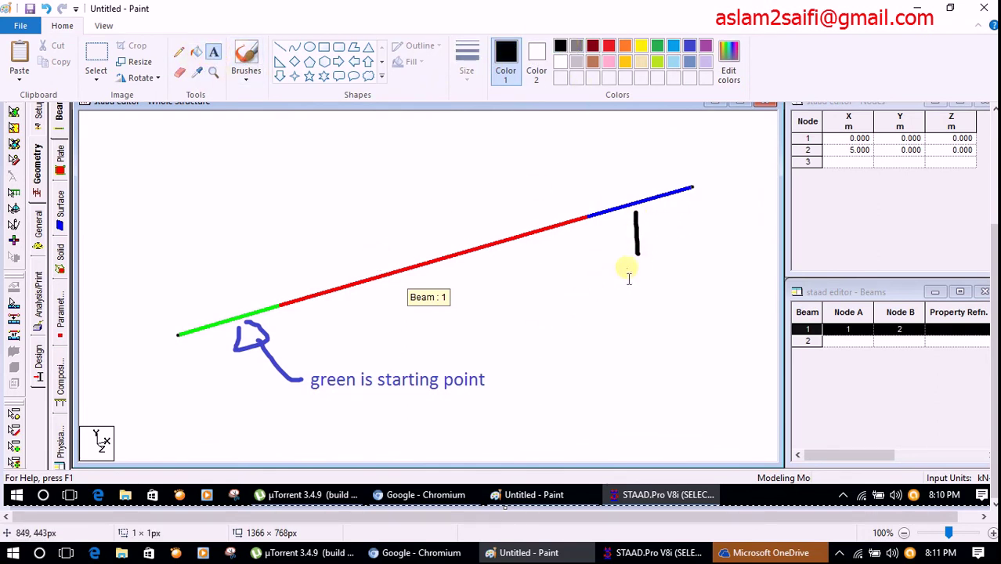
pyautogui.click(626, 255)
pyautogui.write('end ')
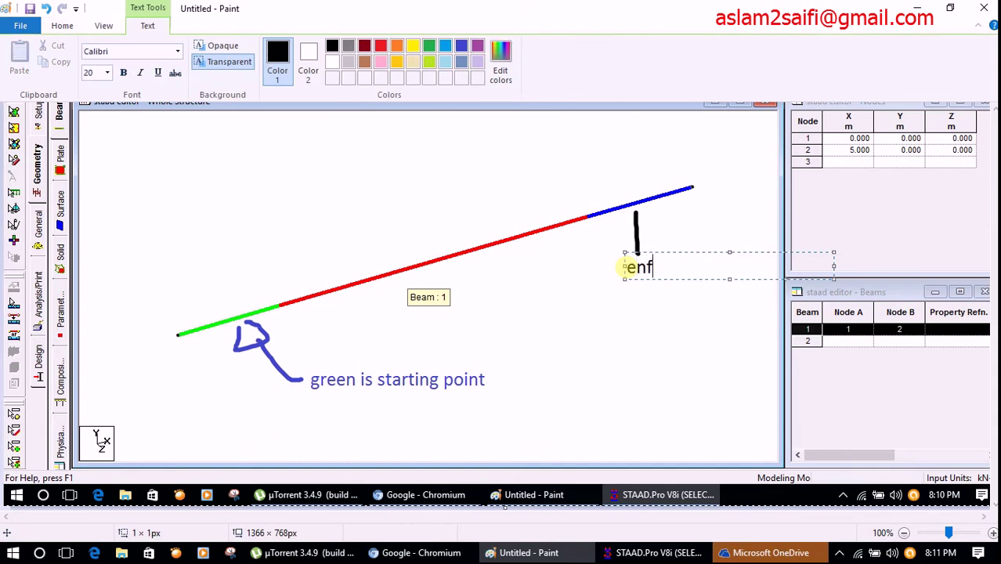
pyautogui.write('point')
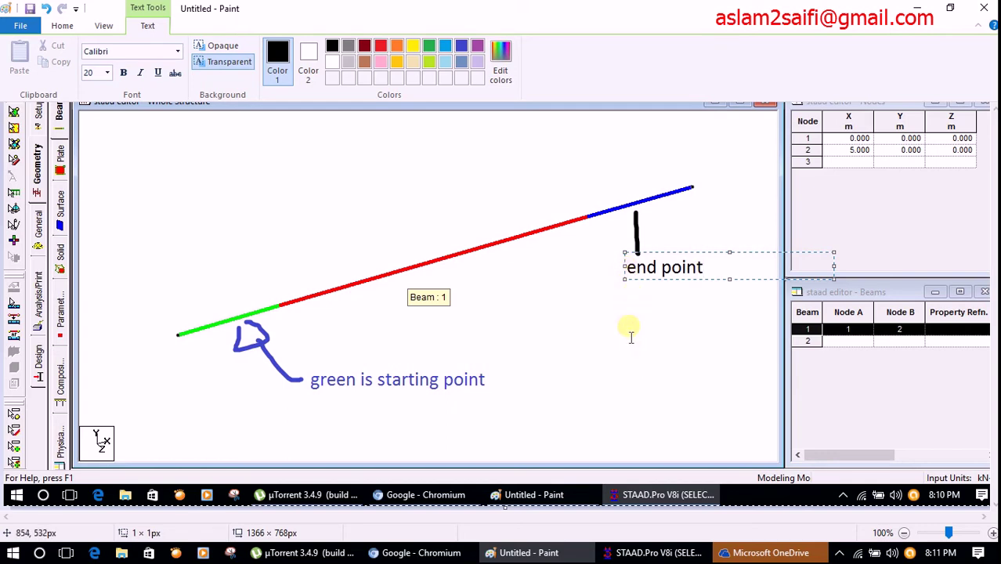
pyautogui.click(640, 353)
# Select the entire canvas and delete everything on it.
pyautogui.hotkey('ctrl', 'a')
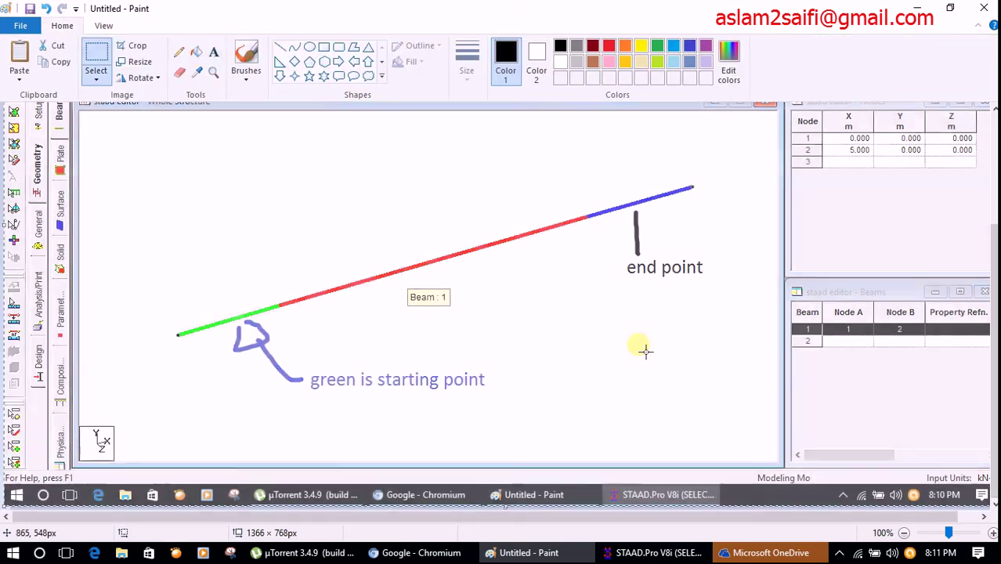
pyautogui.press('Delete')
pyautogui.click(214, 53)
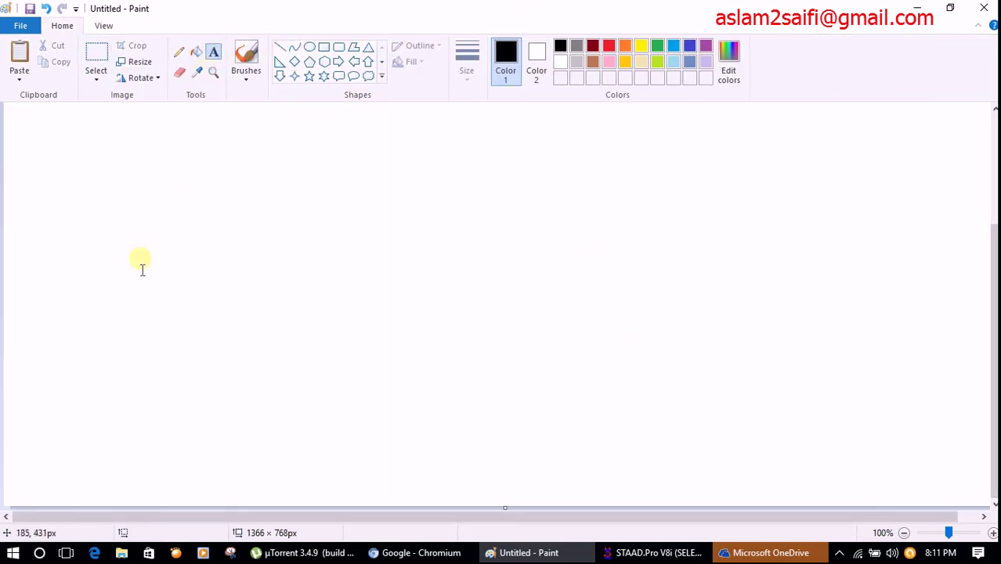
# Write a note on the Shift + N shortcut for showing node numbers.
pyautogui.click(140, 196)
pyautogui.write('r showing no')
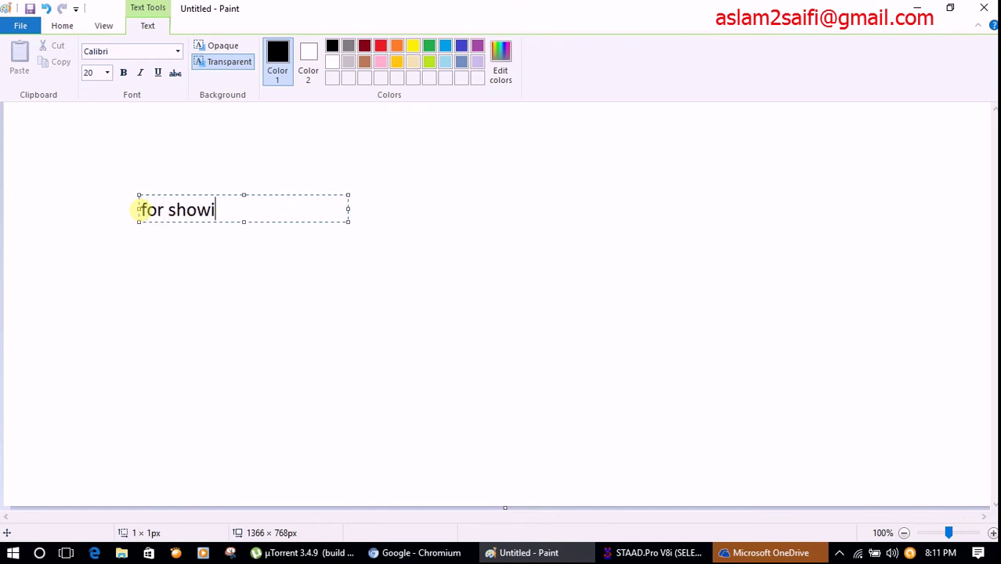
pyautogui.write('de numbe')
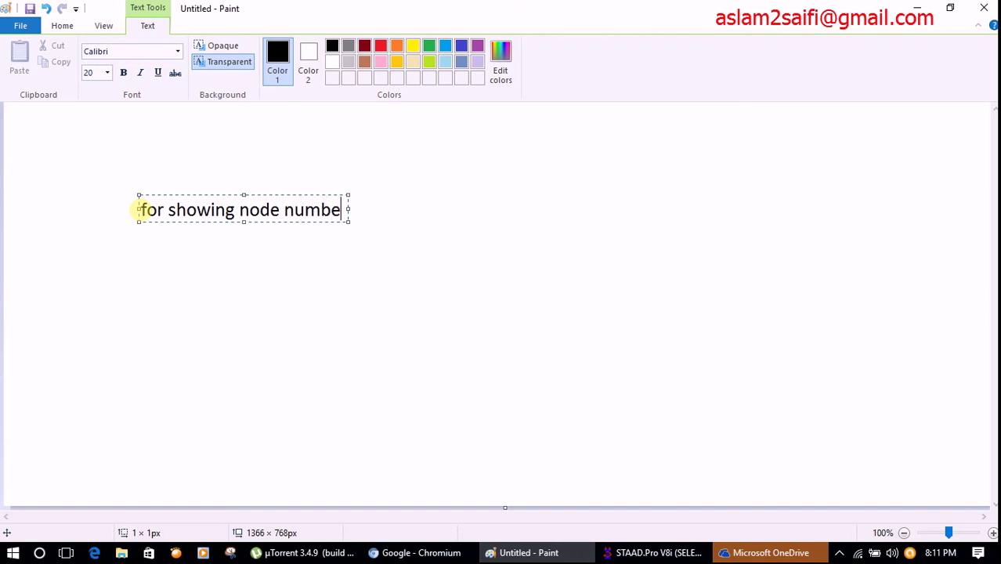
pyautogui.write('r press Shift +')
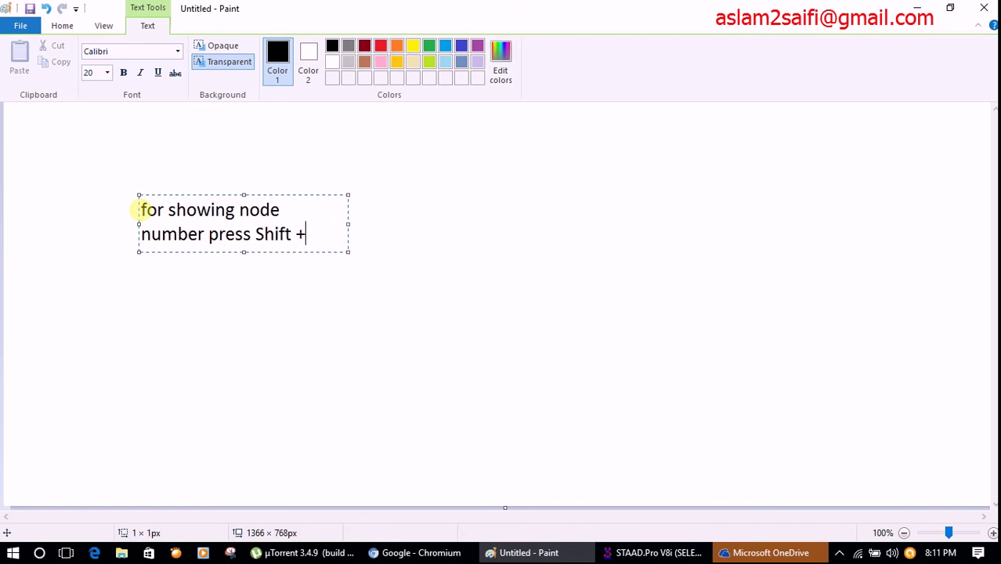
pyautogui.write(' B')
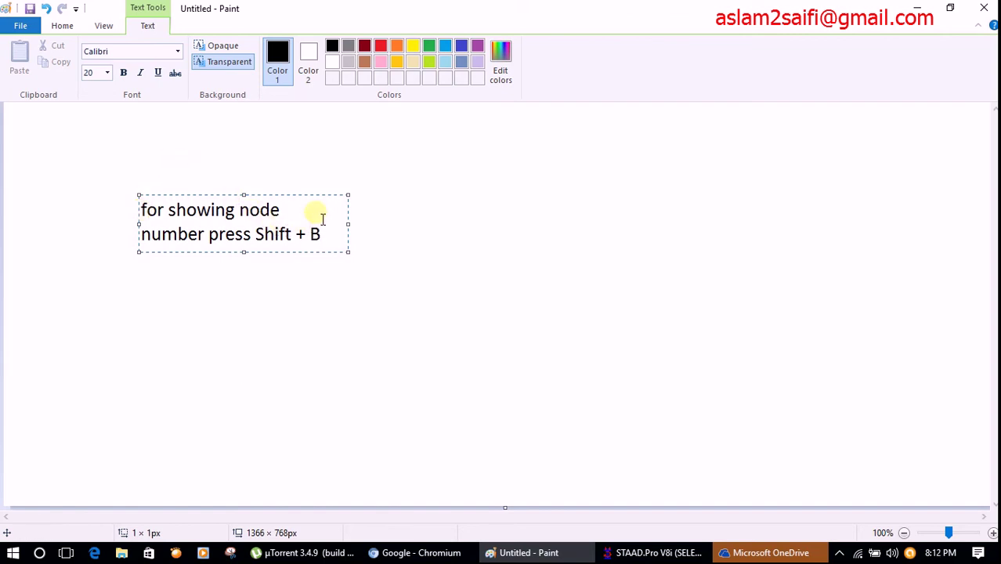
pyautogui.moveTo(349, 225)
pyautogui.mouseDown()
pyautogui.moveTo(494, 228)
pyautogui.moveTo(345, 210)
pyautogui.moveTo(126, 210)
pyautogui.mouseUp()
# Duplicate the note as a Shift + B beam-number line, then erase the whole canvas.
pyautogui.click(478, 227)
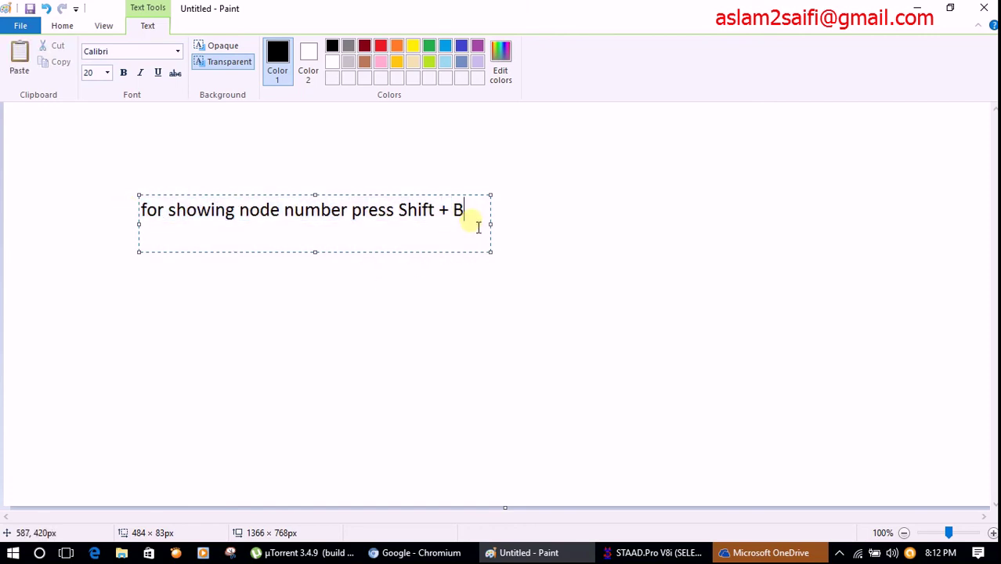
pyautogui.press('Return')
pyautogui.write('for showing node number press Shift + B')
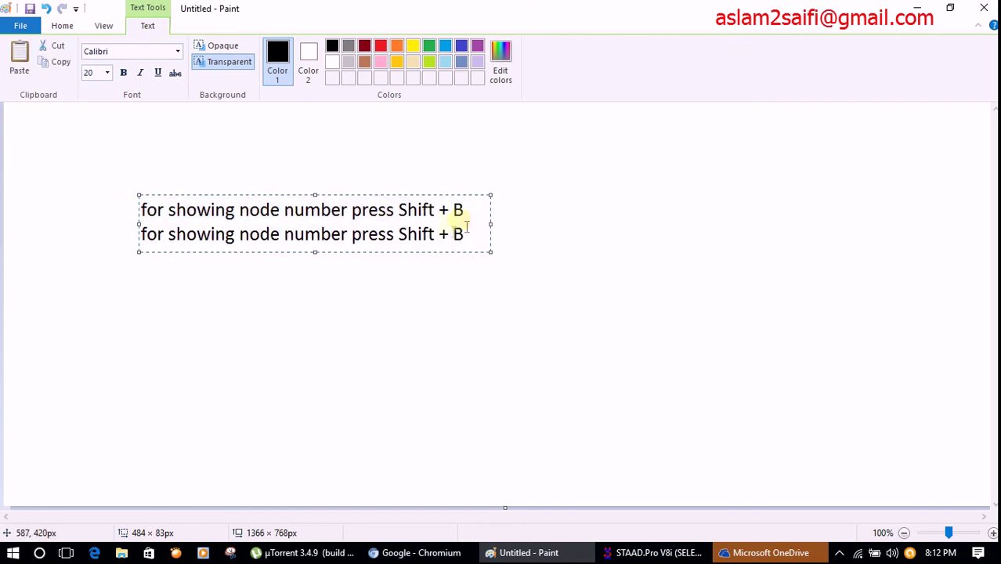
pyautogui.click(285, 239)
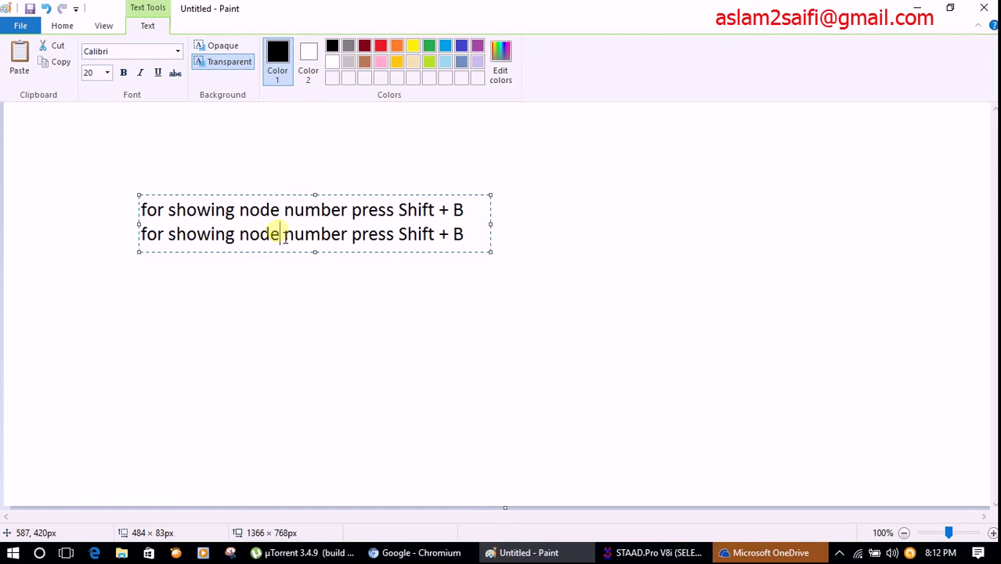
pyautogui.press('BackSpace')
pyautogui.press('BackSpace')
pyautogui.press('BackSpace')
pyautogui.press('BackSpace')
pyautogui.write('beam')
pyautogui.click(474, 238)
pyautogui.press('BackSpace')
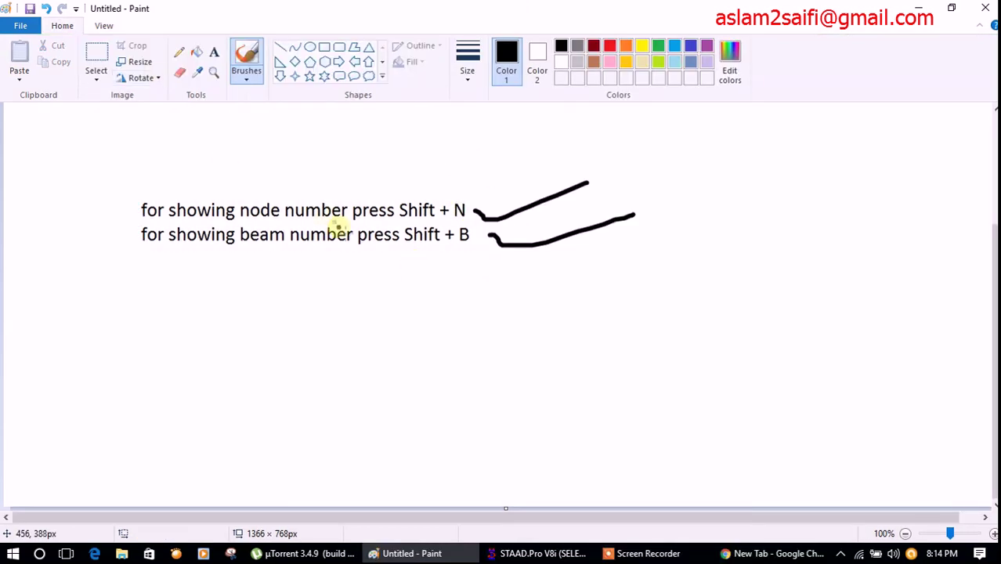
pyautogui.hotkey('ctrl', 'a')
pyautogui.press('Delete')
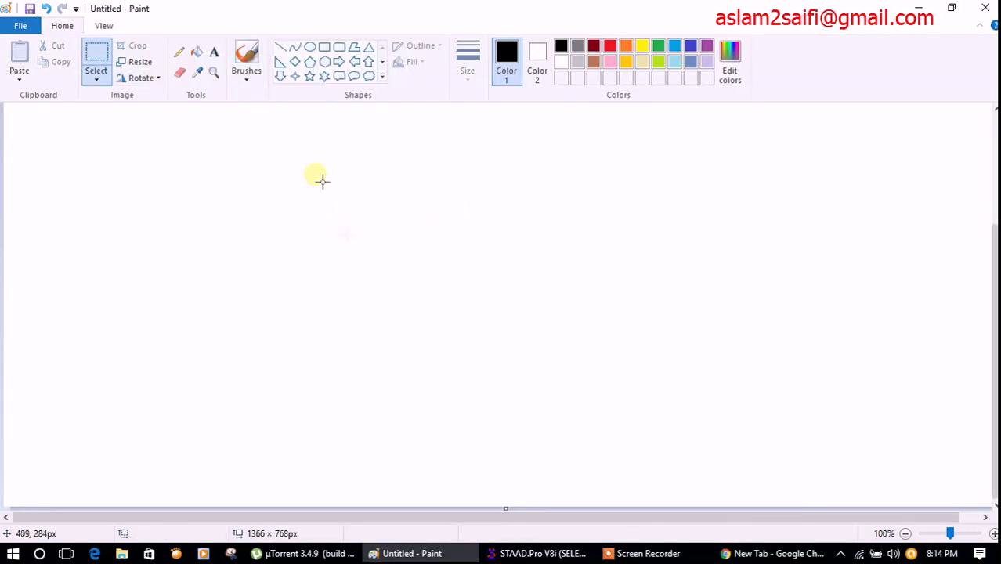
# Write 'now provide support at node first has roller support' with 'command for roller' below it.
pyautogui.click(214, 51)
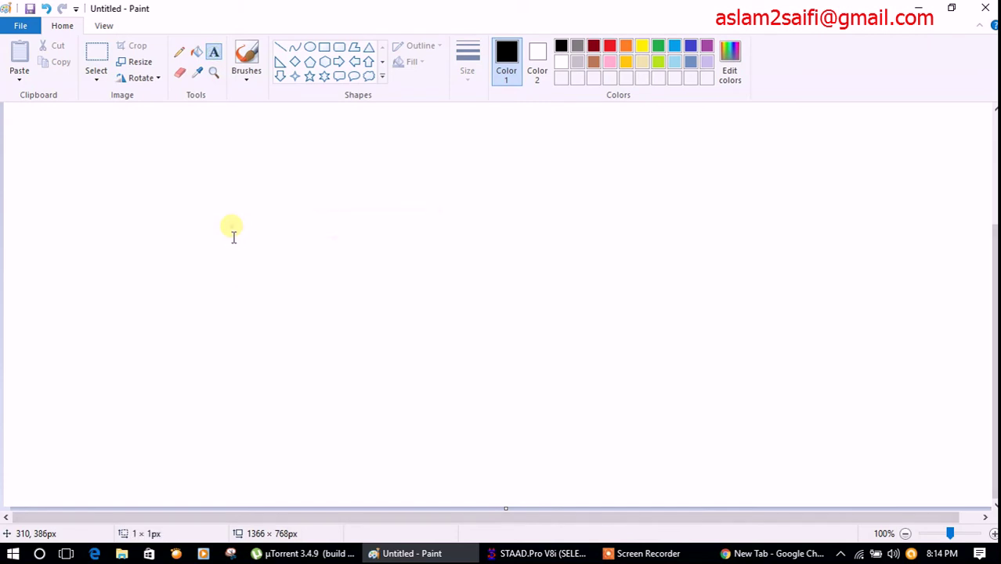
pyautogui.click(231, 163)
pyautogui.write('now ')
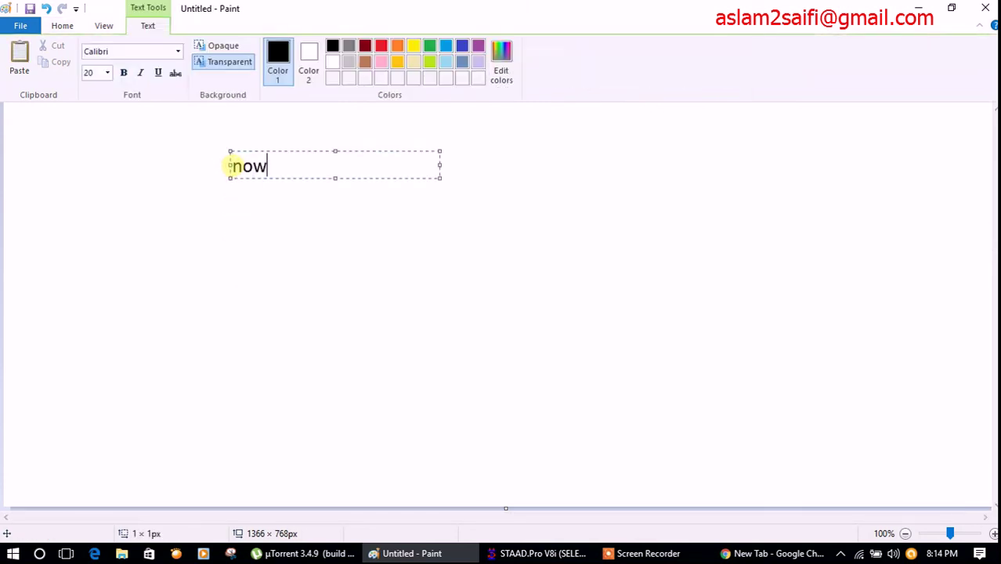
pyautogui.write('provide support')
pyautogui.press('Return')
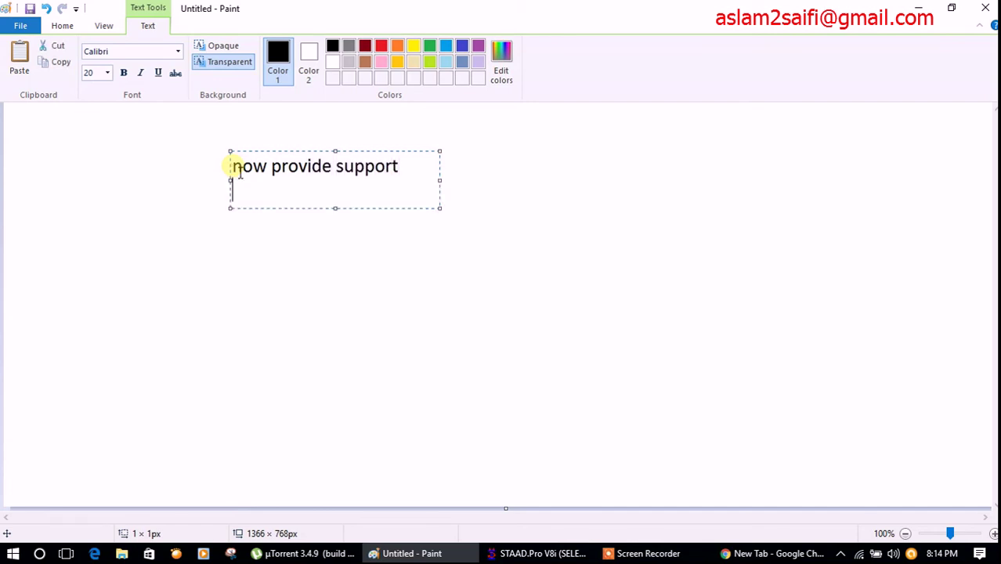
pyautogui.write('at node first')
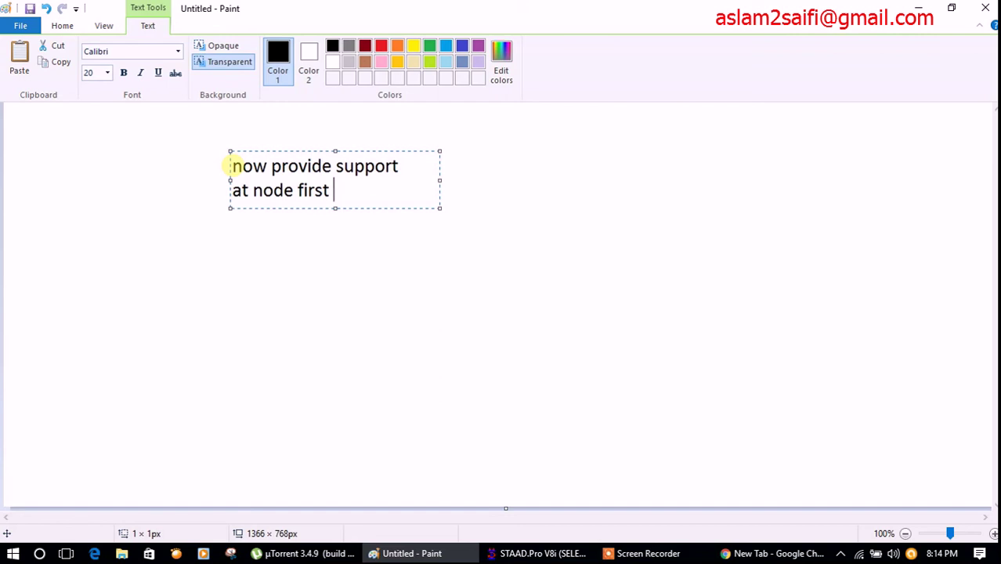
pyautogui.write('has ')
pyautogui.write('roller support')
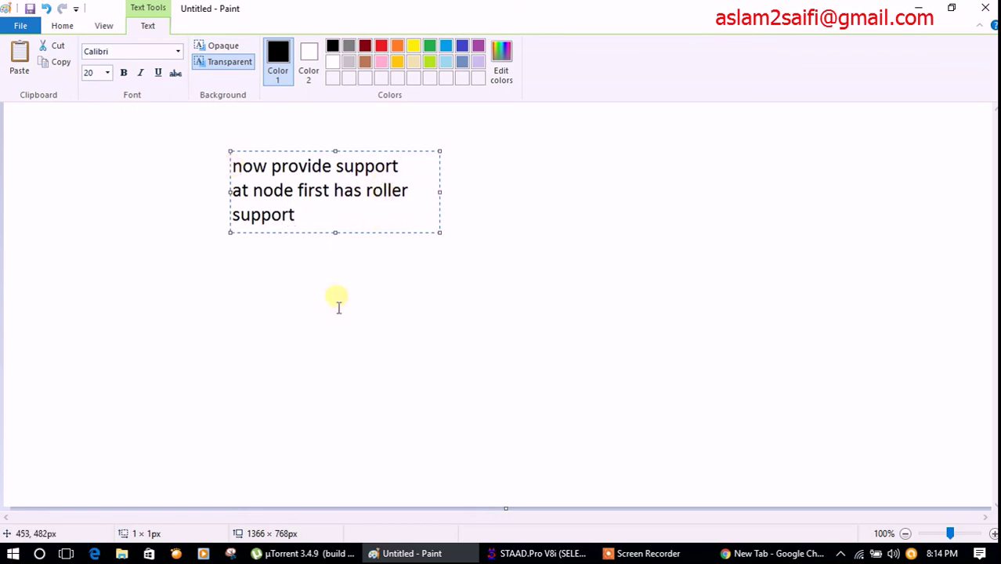
pyautogui.press('Return')
pyautogui.press('Return')
pyautogui.press('Return')
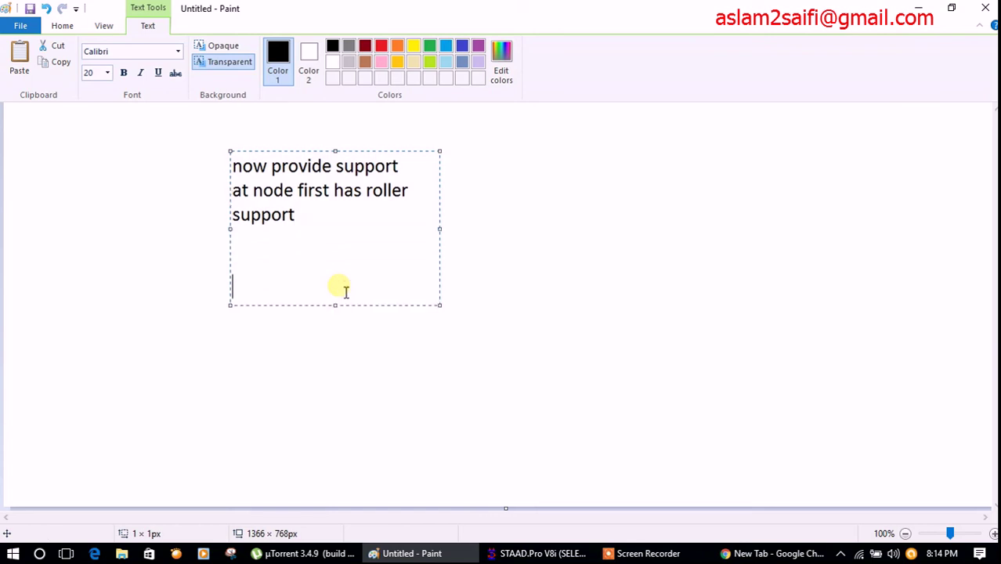
pyautogui.write('command for rollers')
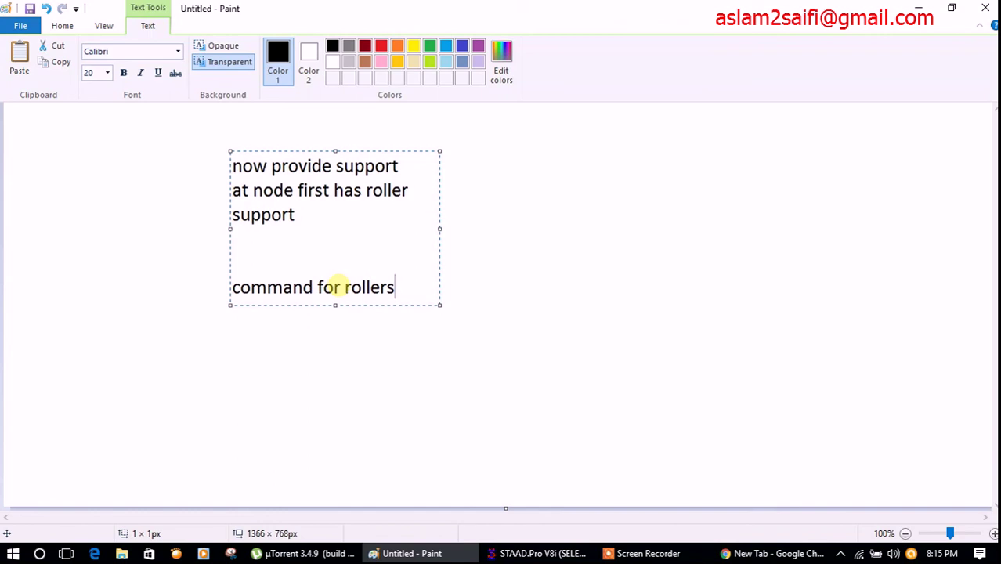
# Complete the Paint note with a 'support' line and '1 fixed but mx my mz fx fz', then commit it.
pyautogui.press('BackSpace')
pyautogui.write('support')
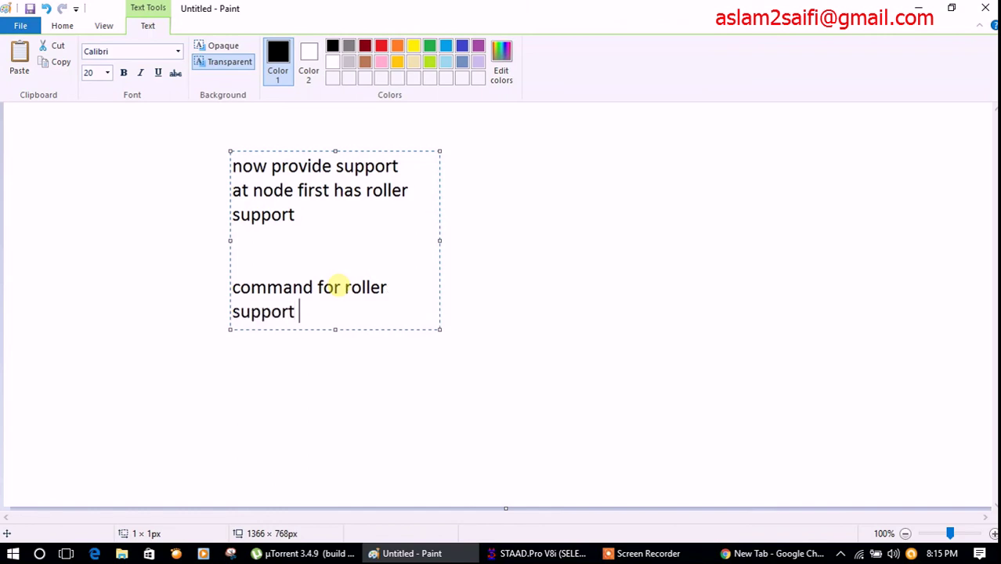
pyautogui.write(' "')
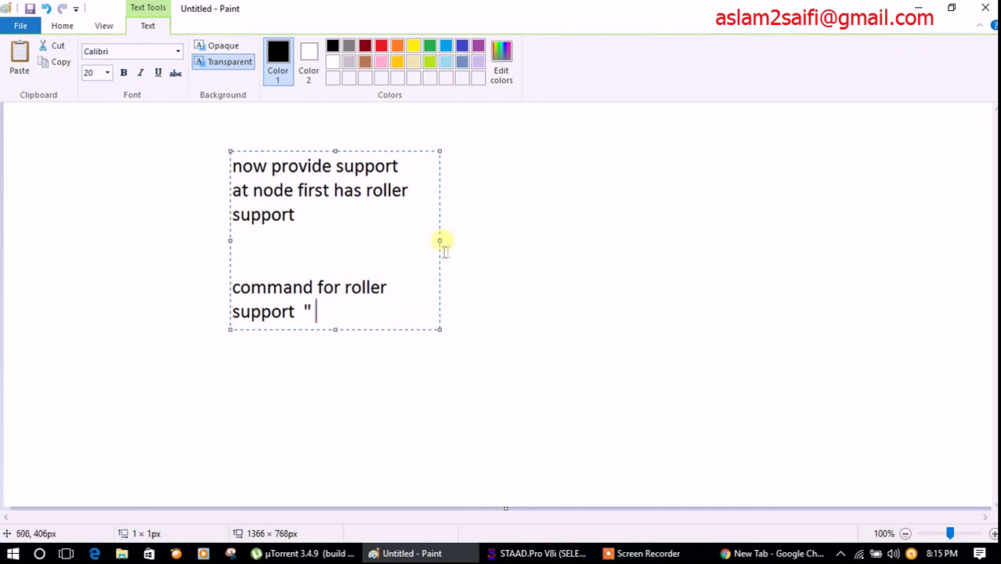
pyautogui.moveTo(440, 243); pyautogui.dragTo(471, 243)
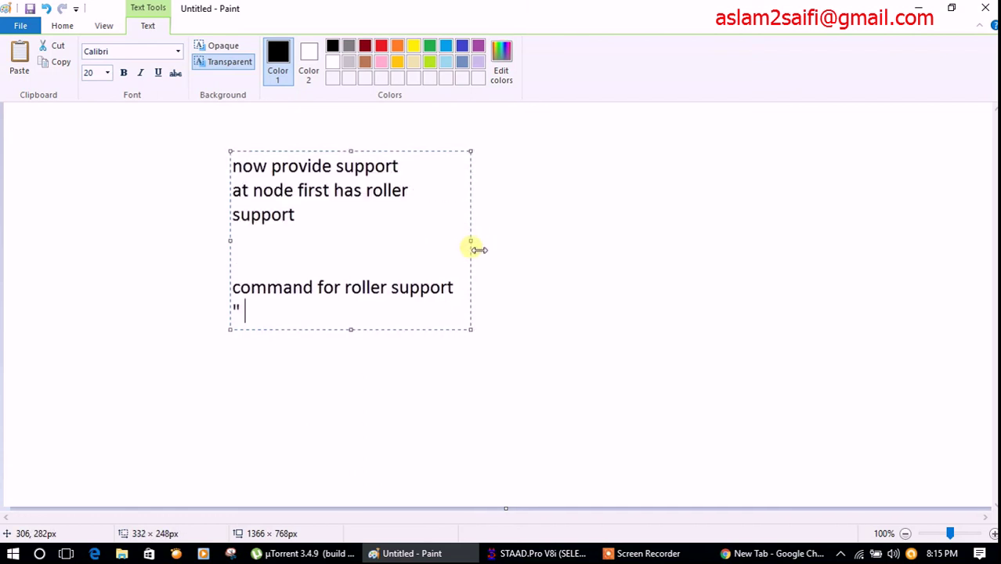
pyautogui.write('support')
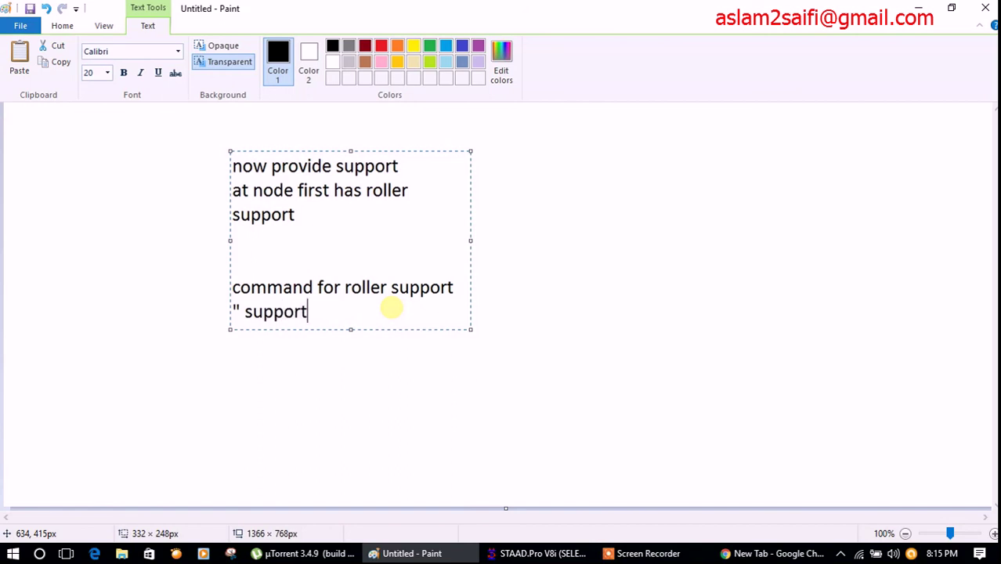
pyautogui.press('Return')
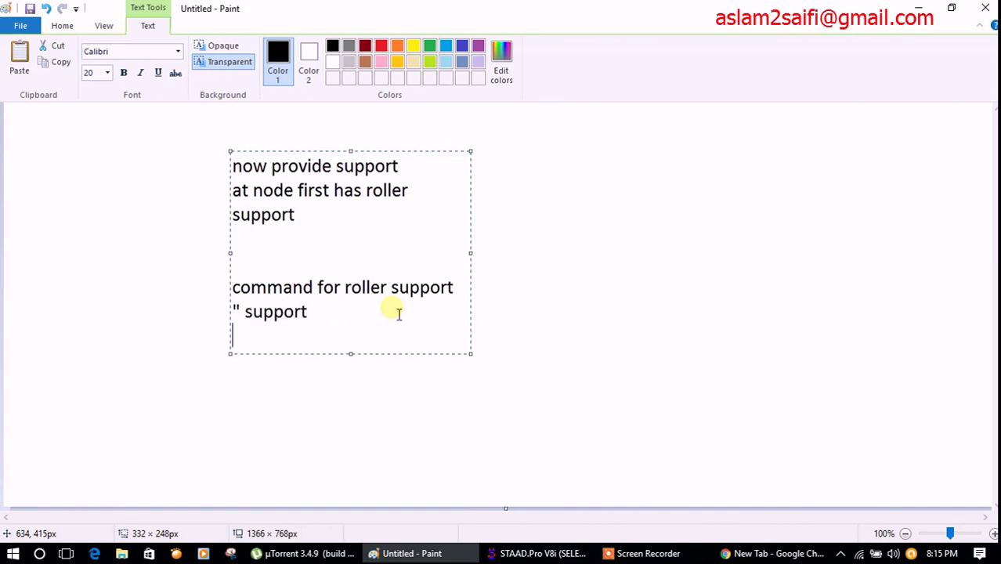
pyautogui.write('1')
pyautogui.write(' fixed but ')
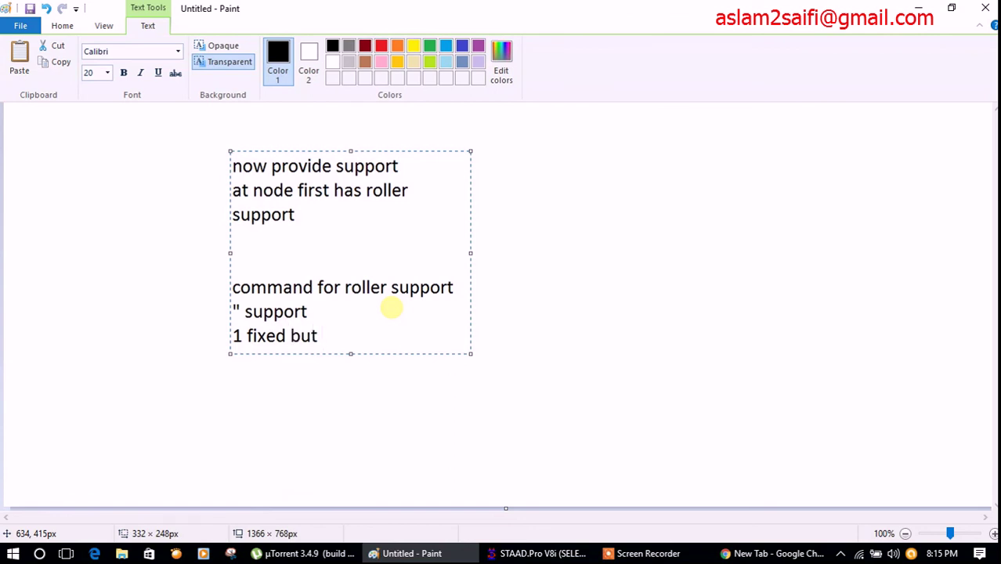
pyautogui.write('mx my mz ')
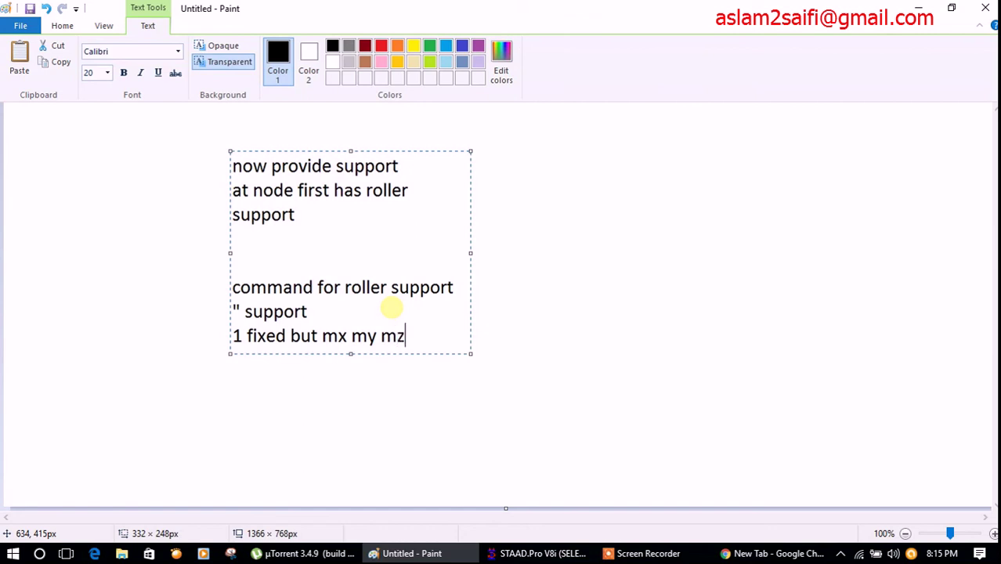
pyautogui.write('fx fz')
pyautogui.click(513, 292)
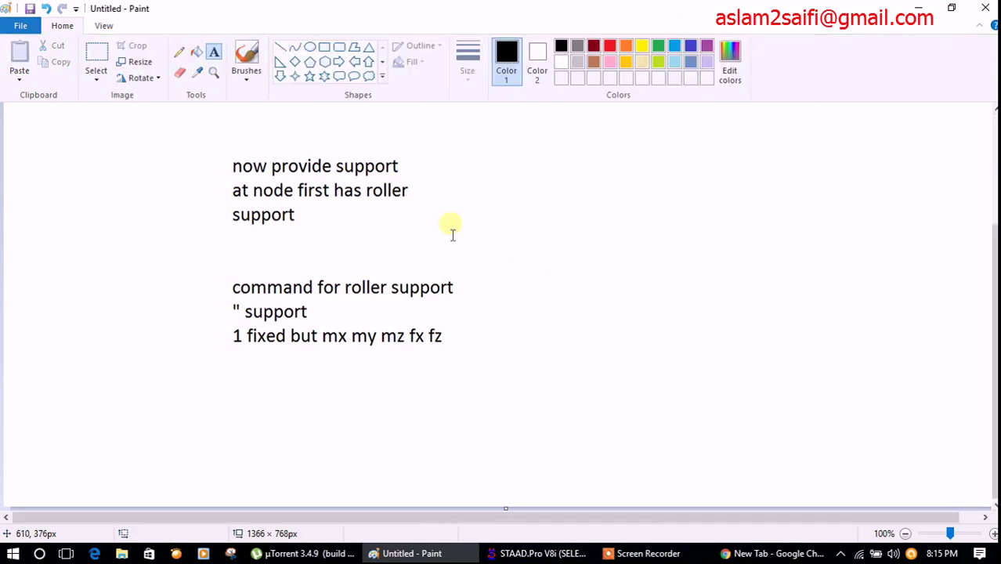
# Underline 'mx my mz fx fz' in red with the brush.
pyautogui.click(248, 61)
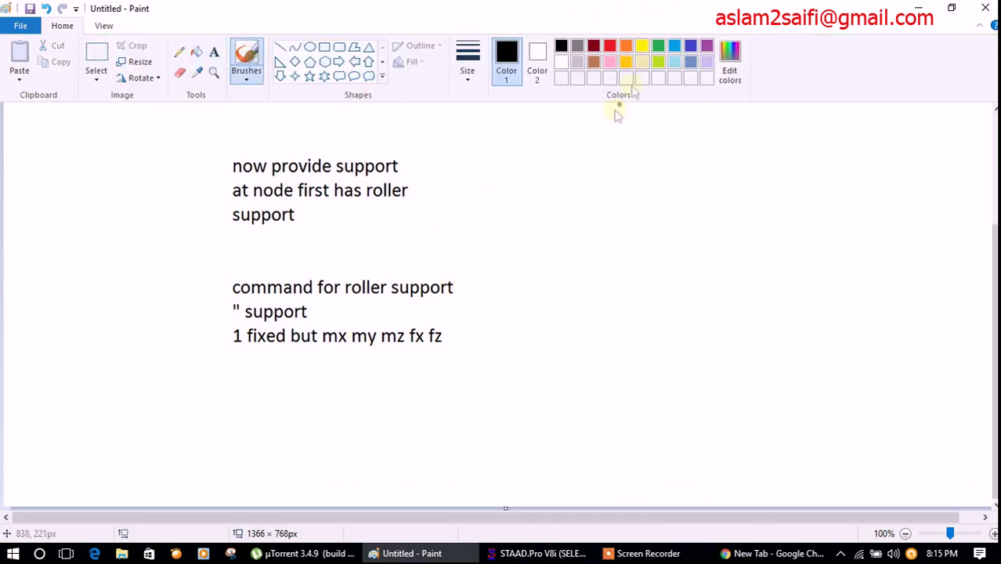
pyautogui.click(610, 46)
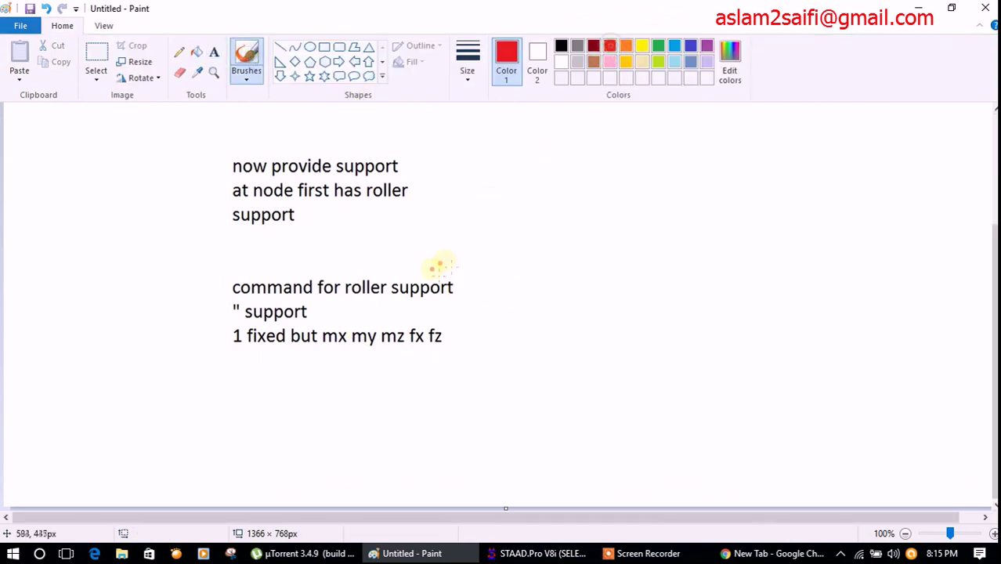
pyautogui.moveTo(324, 352); pyautogui.dragTo(442, 352)
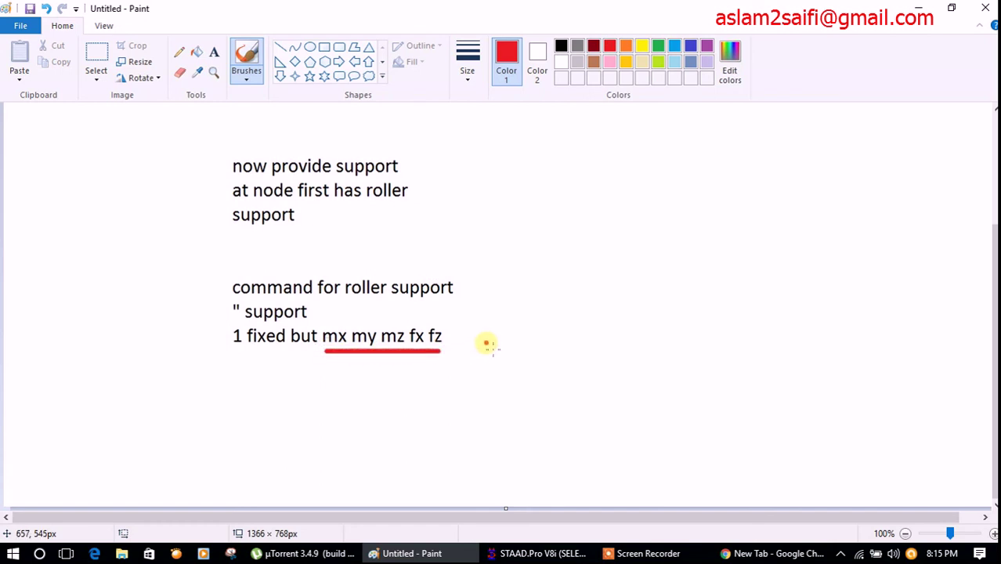
# Sketch the beam with a roller and a support beside the notes, then return to STAAD.Pro.
pyautogui.moveTo(539, 243)
pyautogui.mouseDown()
pyautogui.moveTo(537, 296)
pyautogui.moveTo(618, 306)
pyautogui.mouseUp()
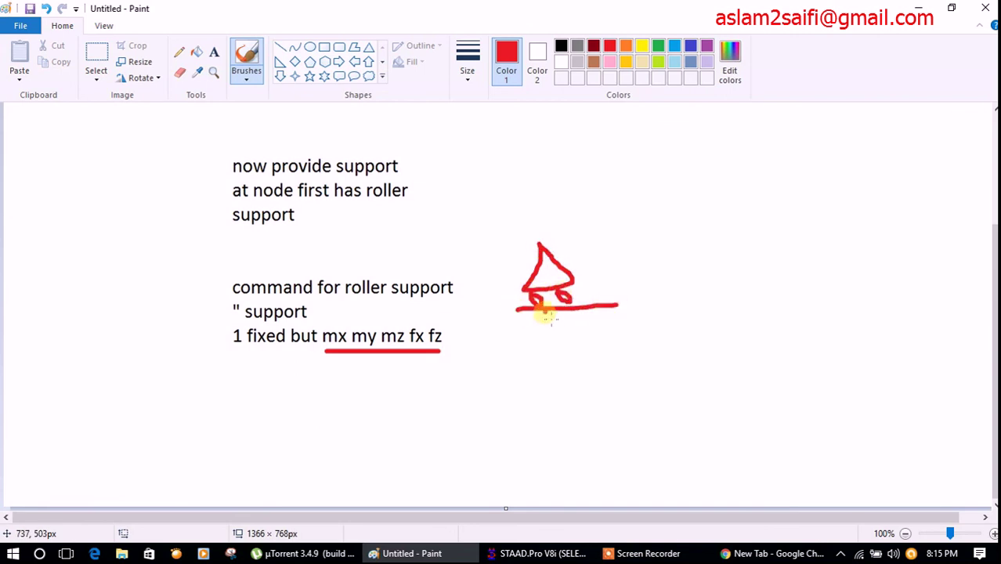
pyautogui.moveTo(539, 240); pyautogui.dragTo(704, 239)
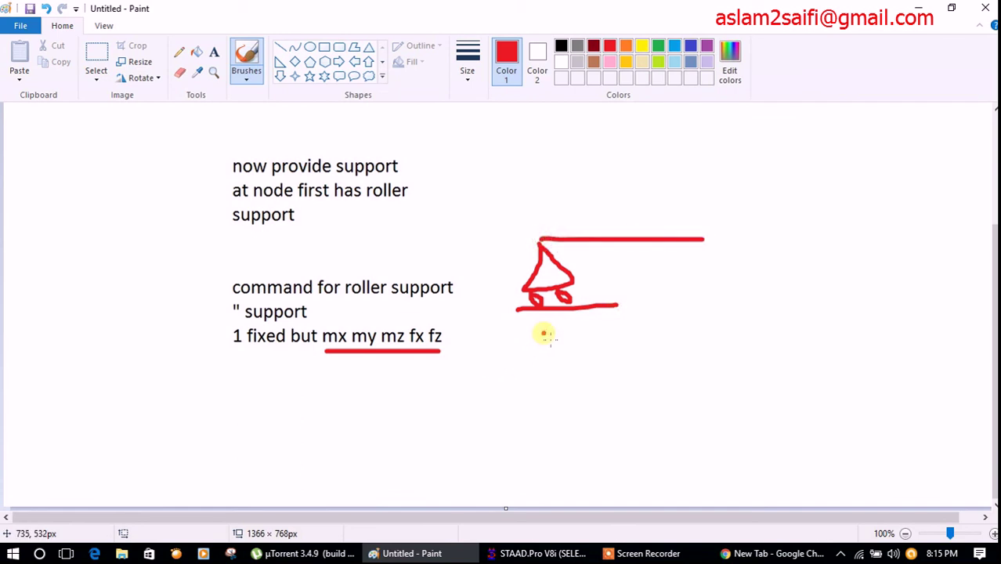
pyautogui.moveTo(544, 334)
pyautogui.mouseDown()
pyautogui.moveTo(547, 320)
pyautogui.moveTo(545, 334)
pyautogui.moveTo(558, 329)
pyautogui.moveTo(554, 381)
pyautogui.moveTo(582, 365)
pyautogui.moveTo(577, 384)
pyautogui.moveTo(587, 381)
pyautogui.moveTo(594, 414)
pyautogui.mouseUp()
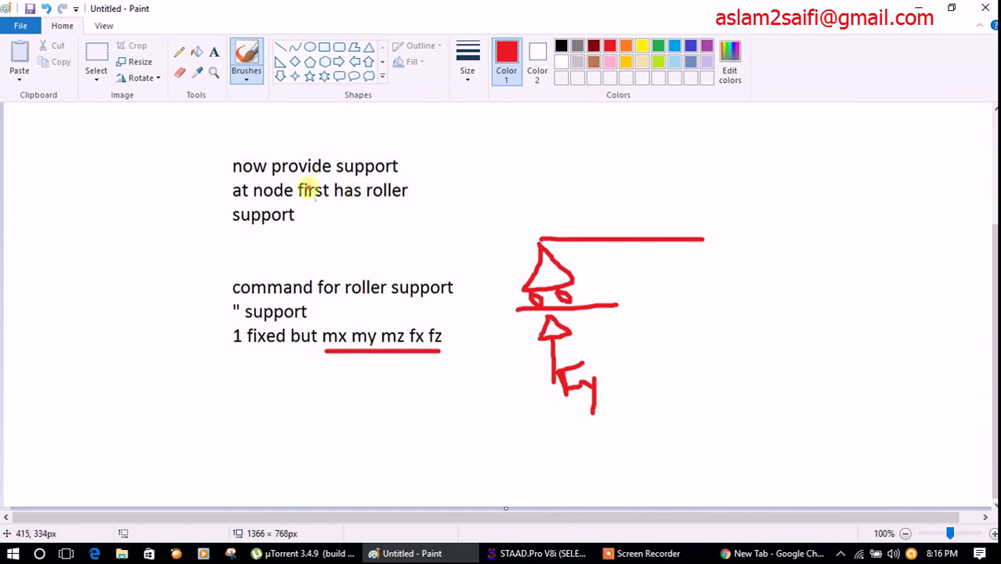
pyautogui.click(324, 379)
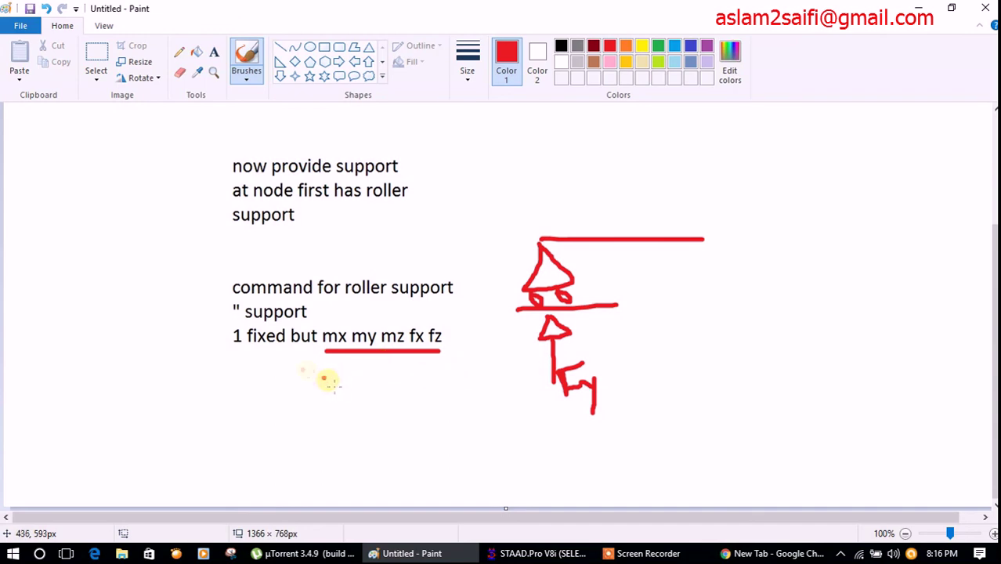
pyautogui.click(541, 553)
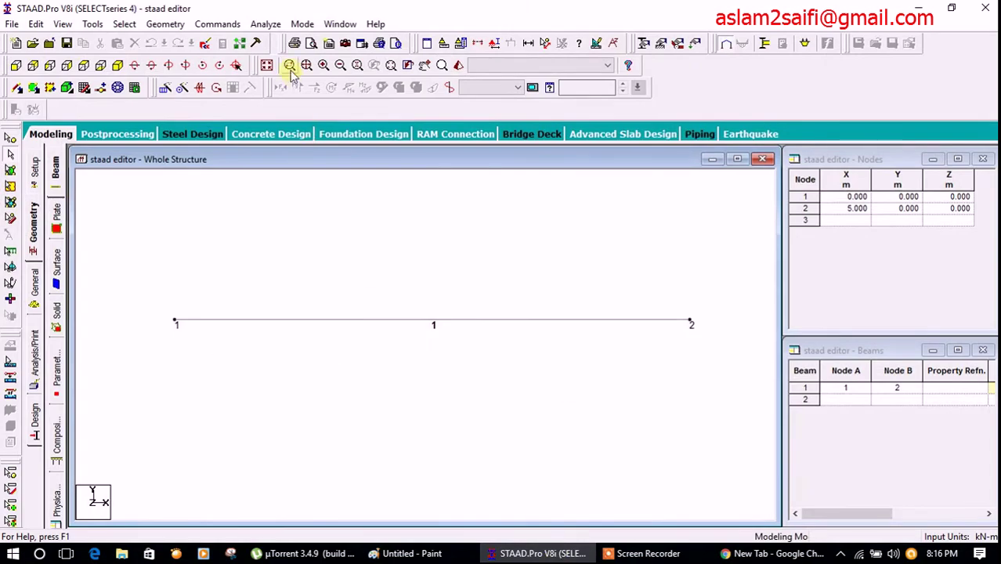
# In the STAAD Editor, add 'support' and '1 fixed but mx my mz fx fz' lines below the member incidence.
pyautogui.click(211, 44)
pyautogui.click(109, 173)
pyautogui.press('Return')
pyautogui.write('pport')
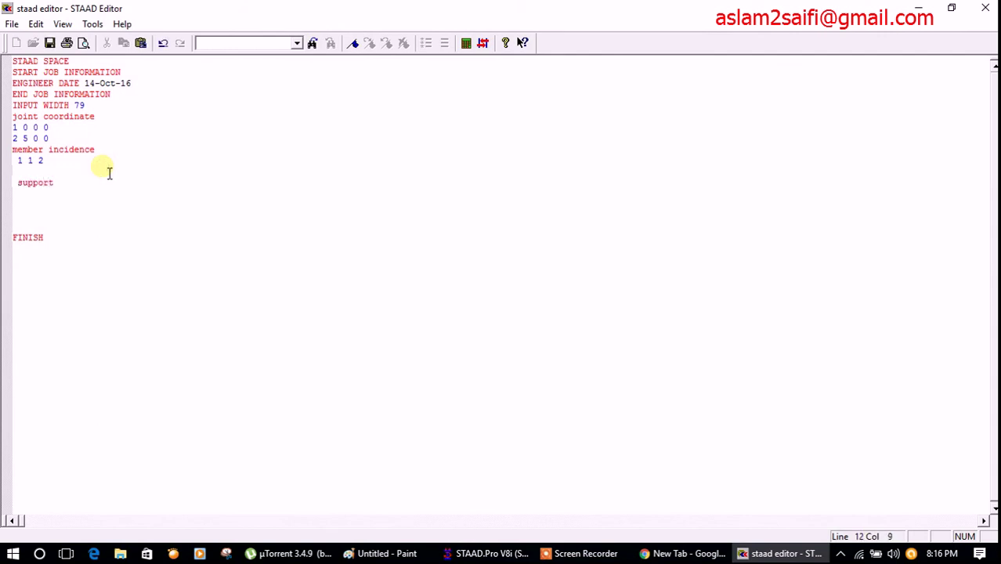
pyautogui.press('Return')
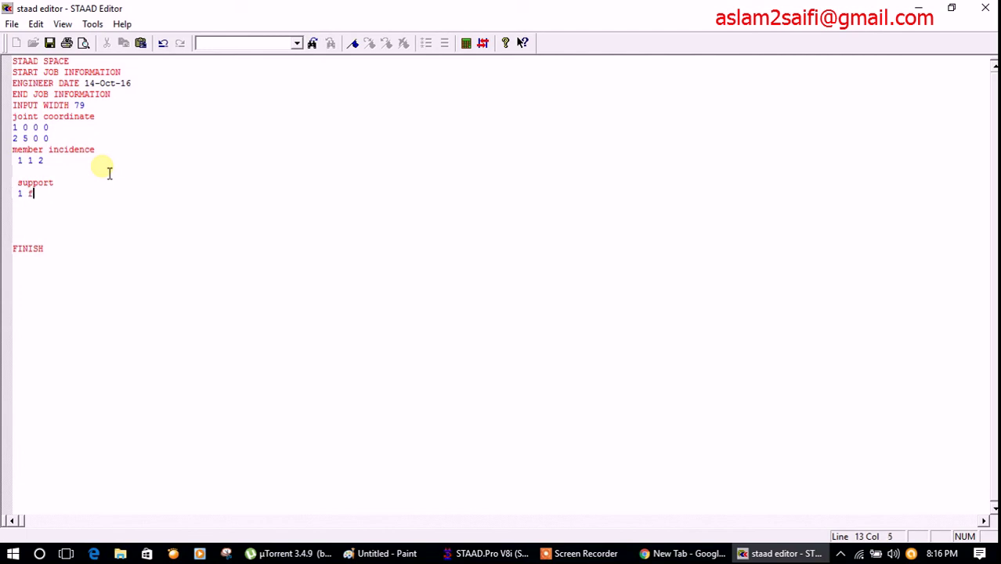
pyautogui.write('1 fixed bu')
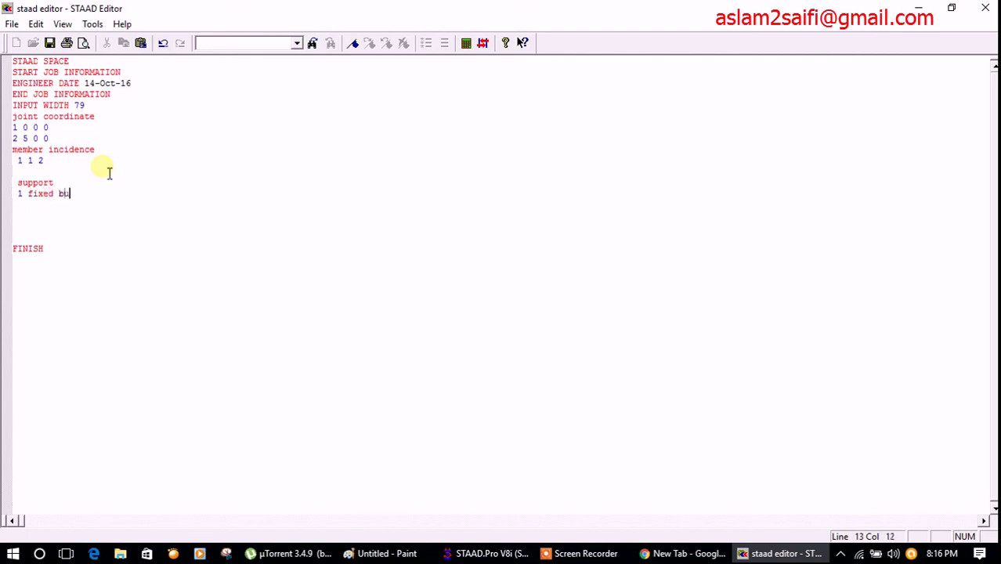
pyautogui.write('t ')
pyautogui.write('mx my mz fx fz')
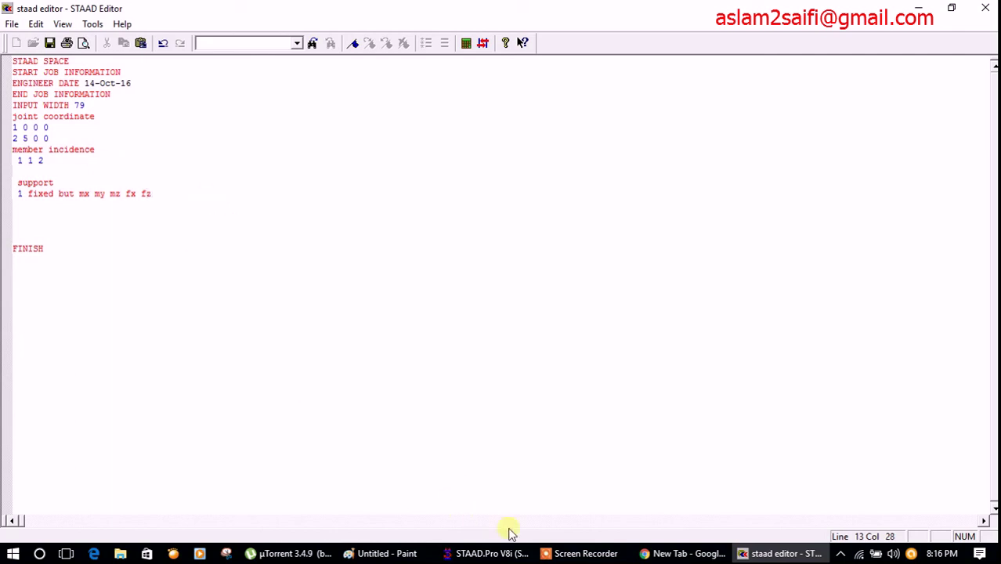
pyautogui.click(679, 555)
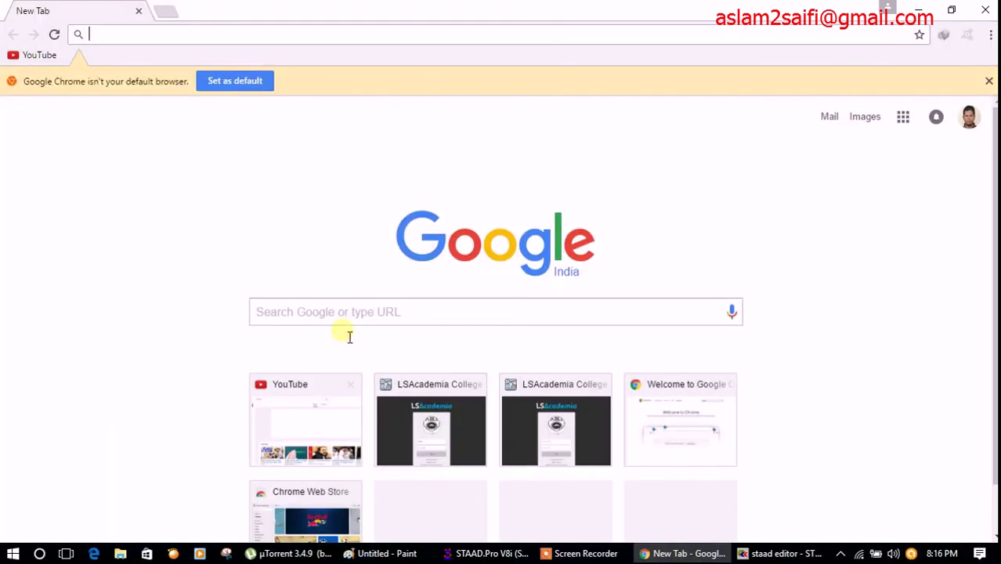
# Add a red 'for pin' / '2 pinned' note below the underlined line, then return to the input file.
pyautogui.click(359, 553)
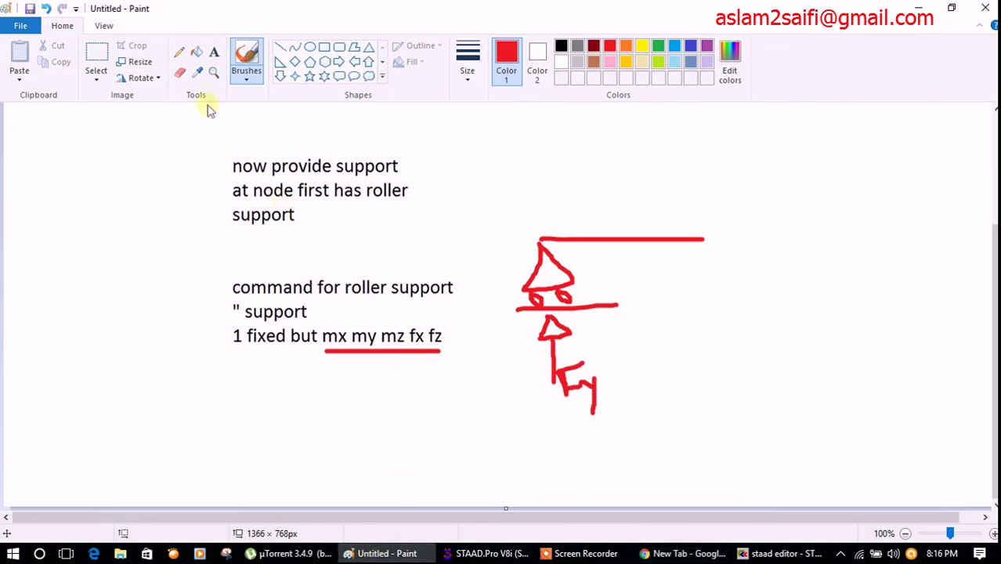
pyautogui.click(214, 52)
pyautogui.click(233, 365)
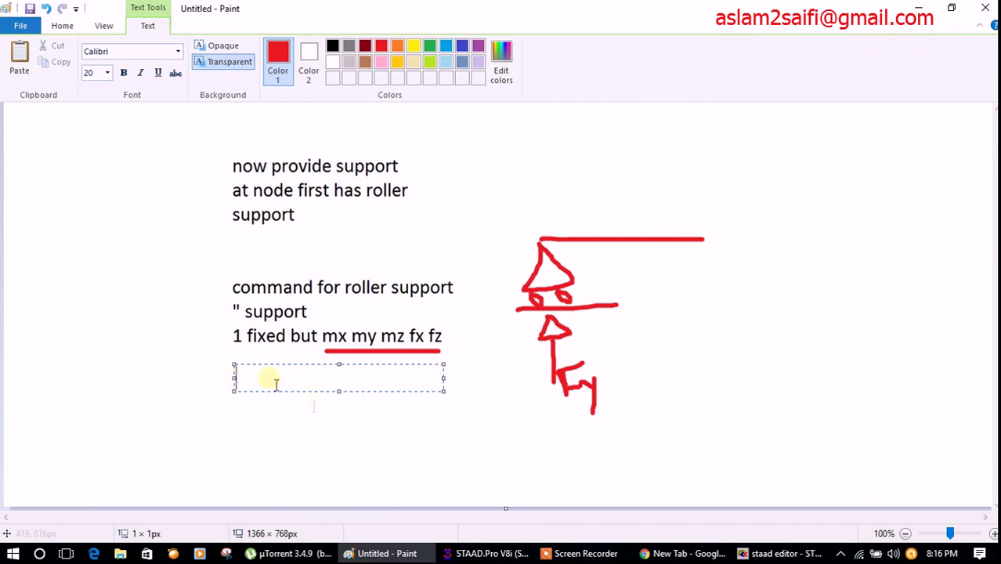
pyautogui.write('for ')
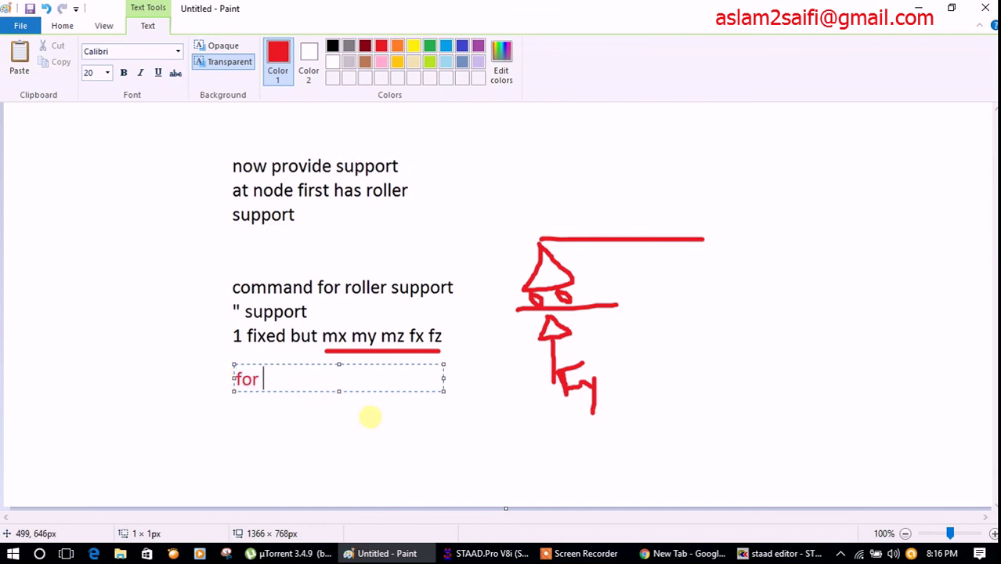
pyautogui.write('pin')
pyautogui.press('Return')
pyautogui.press('Return')
pyautogui.write('2 ')
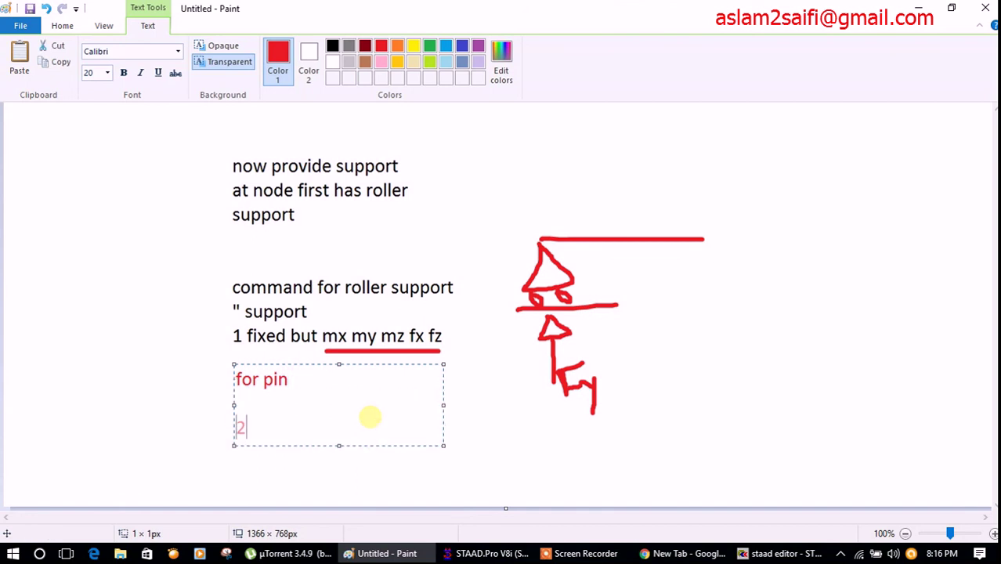
pyautogui.write('pinned')
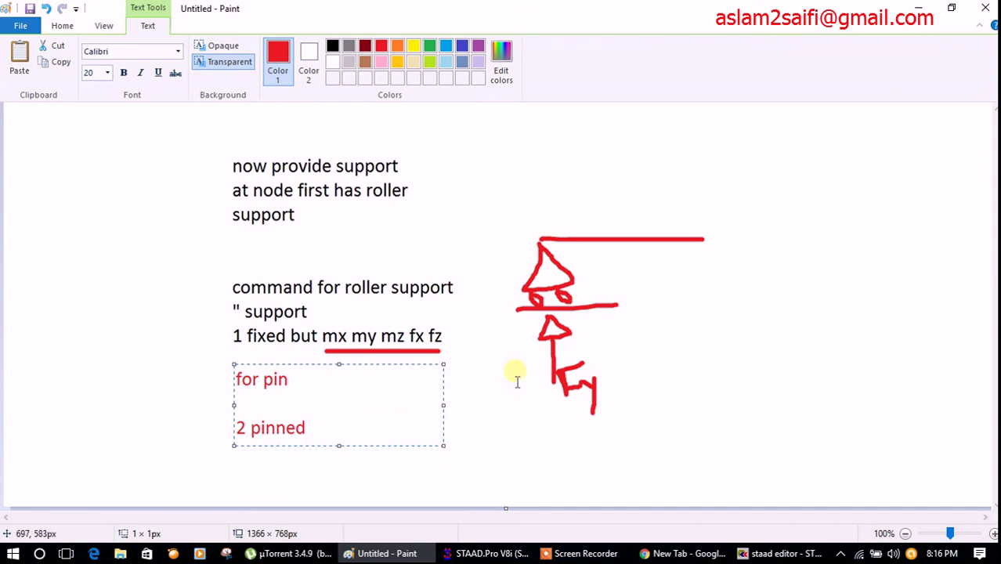
pyautogui.click(487, 412)
pyautogui.click(759, 554)
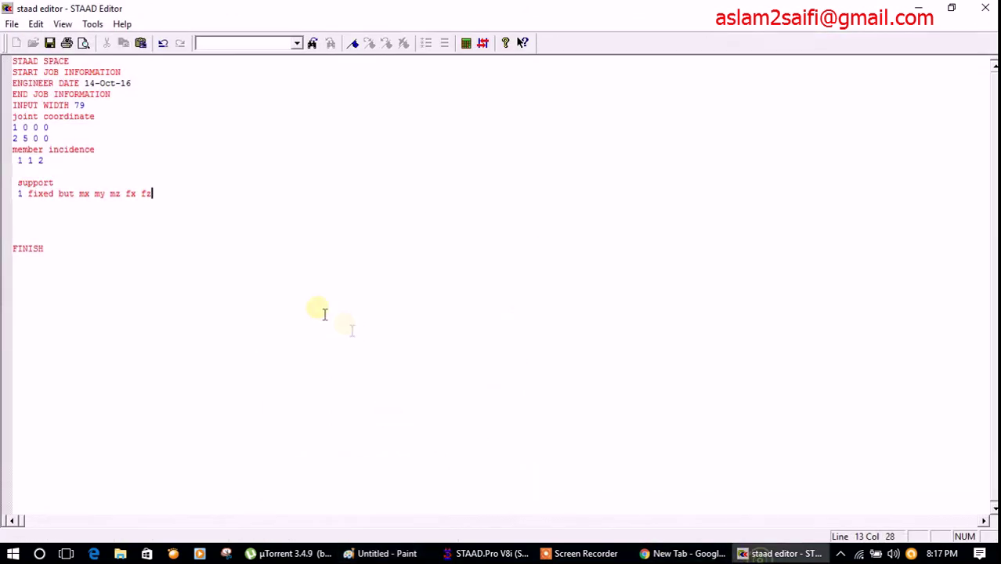
# Add '2 pinned' for node 2, save the input file, and reload the model in metres and kilonewtons.
pyautogui.press('Return')
pyautogui.write('2 pi')
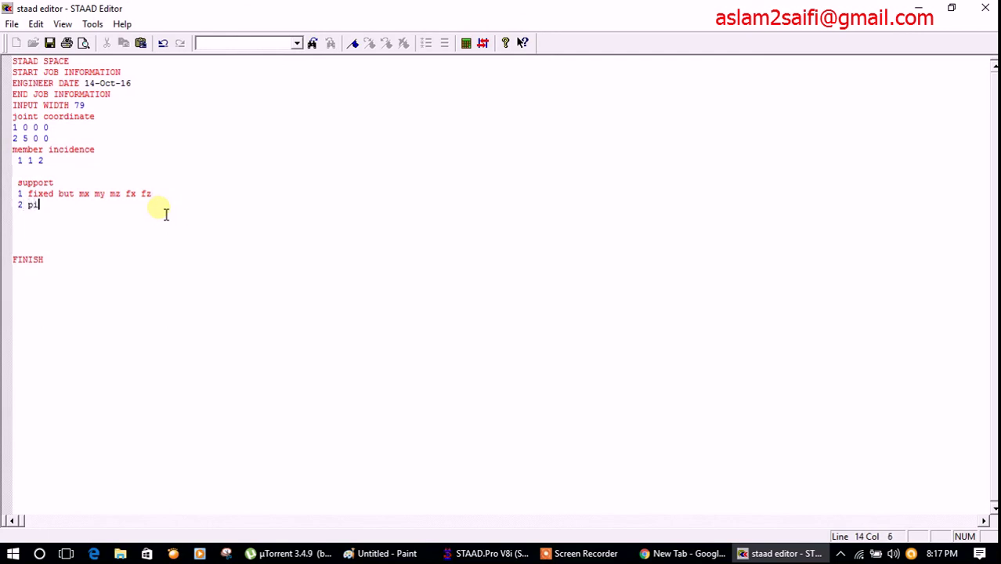
pyautogui.write('nned')
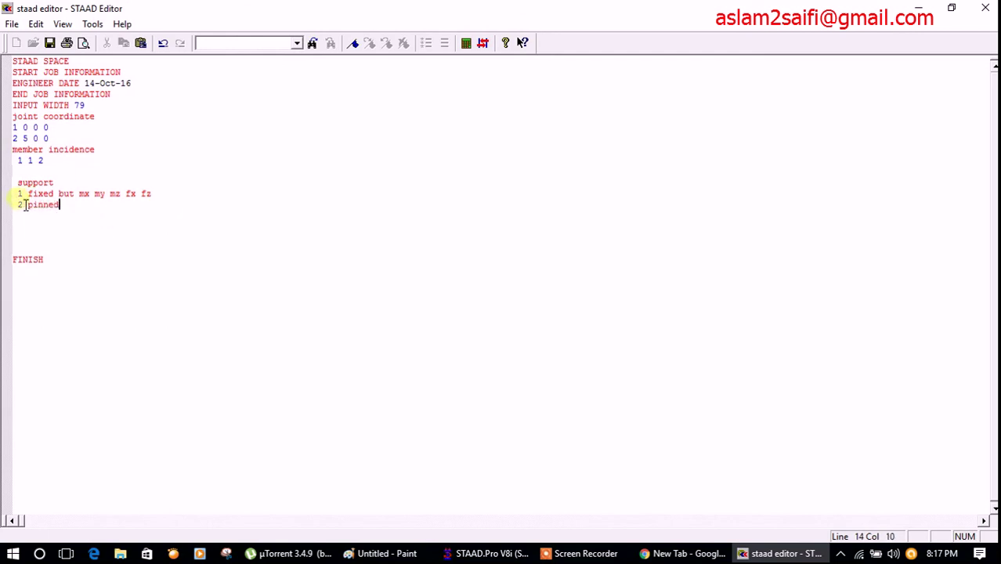
pyautogui.click(48, 43)
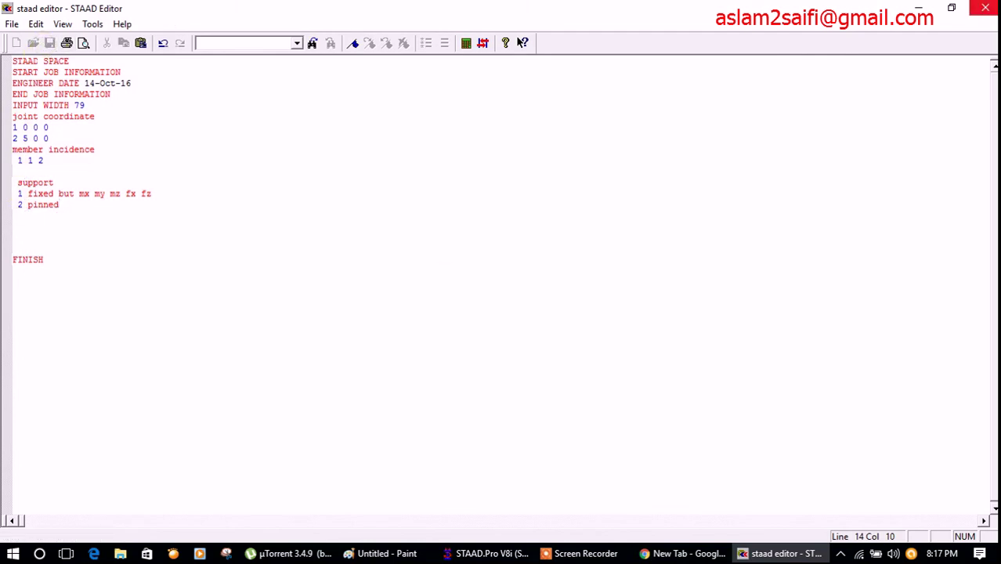
pyautogui.hotkey('alt', 'Tab')
pyautogui.click(541, 553)
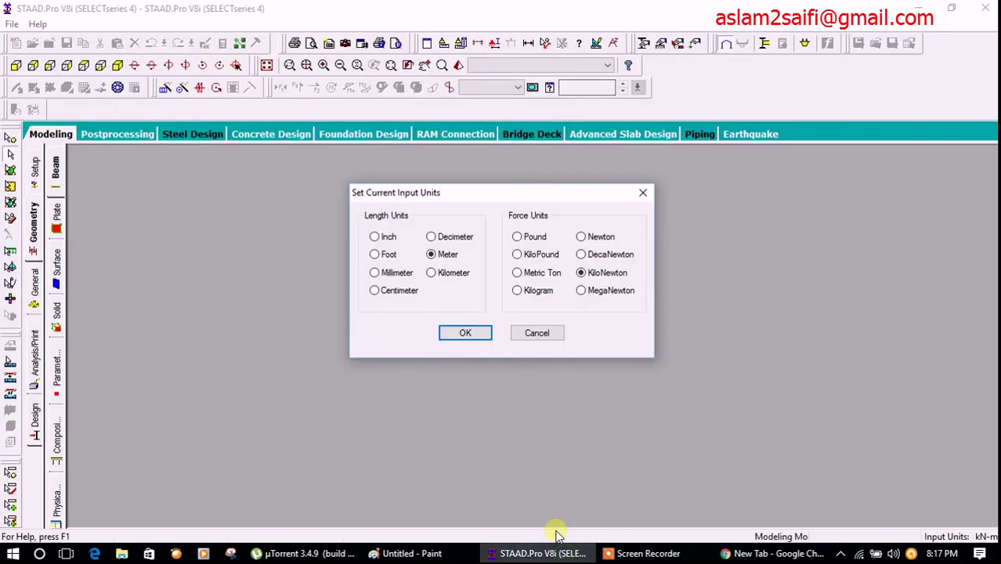
pyautogui.click(462, 335)
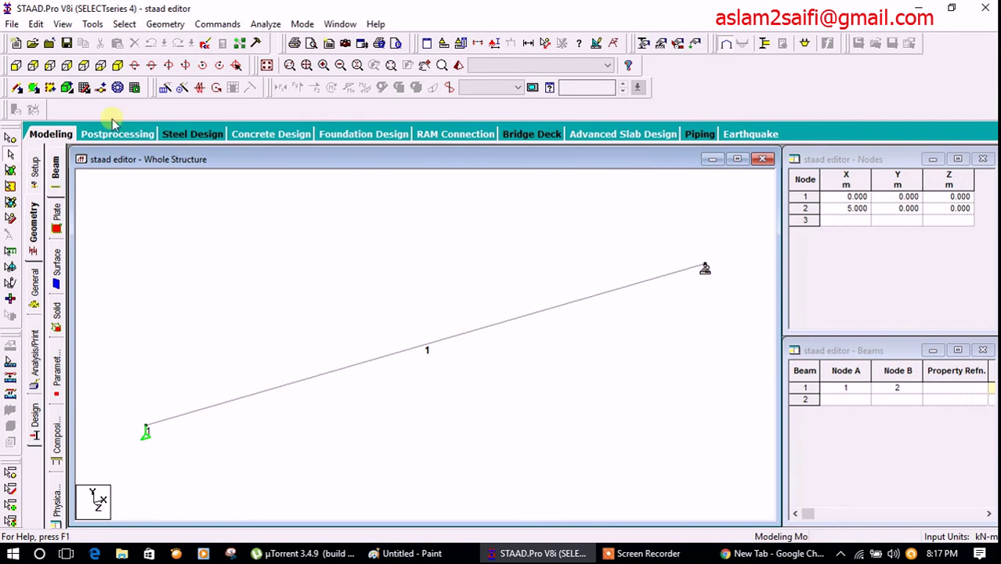
# In front view, measure the distance between nodes 1 and 2 to confirm the 5.00 m span.
pyautogui.click(16, 65)
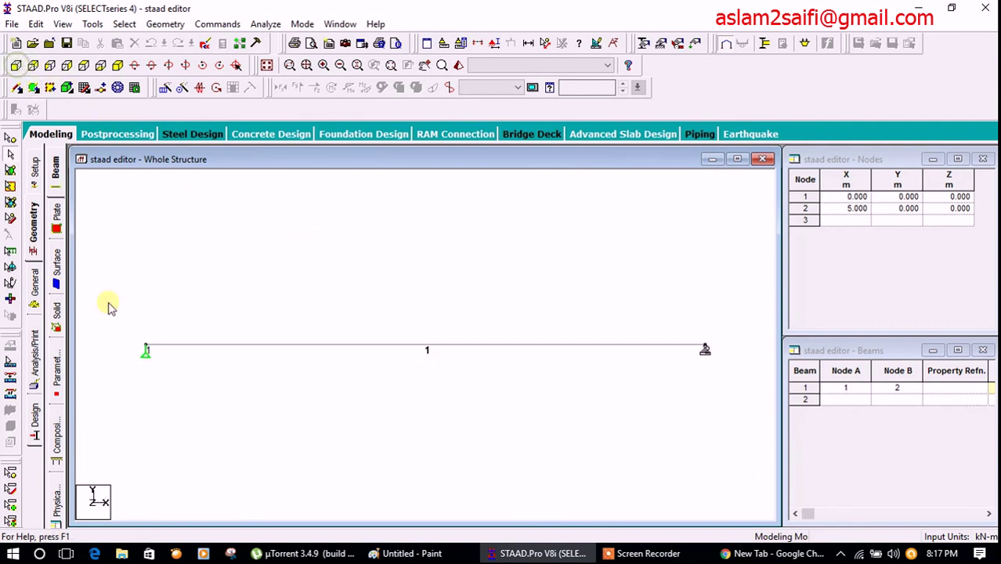
pyautogui.click(705, 352)
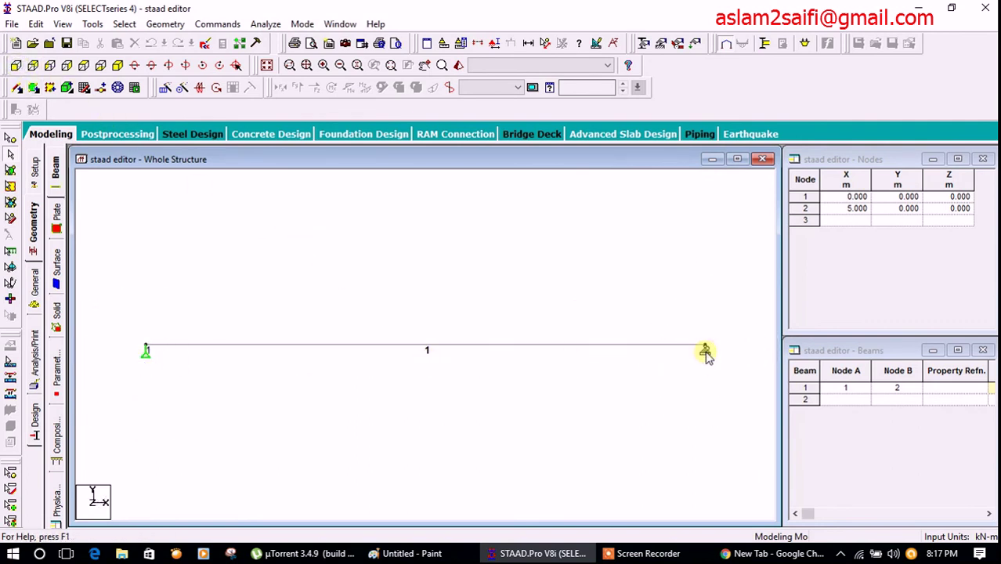
pyautogui.click(541, 45)
pyautogui.click(148, 344)
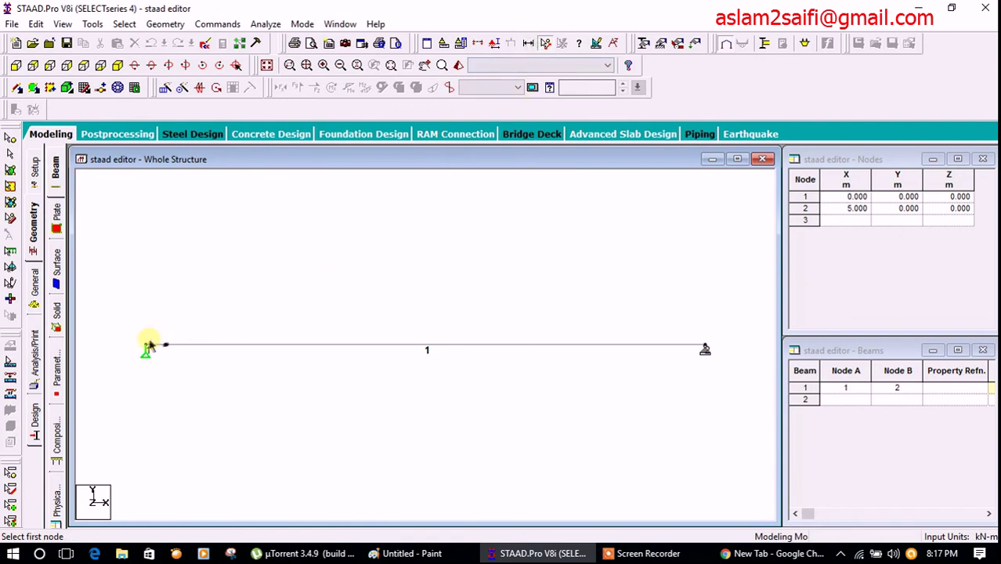
pyautogui.click(706, 347)
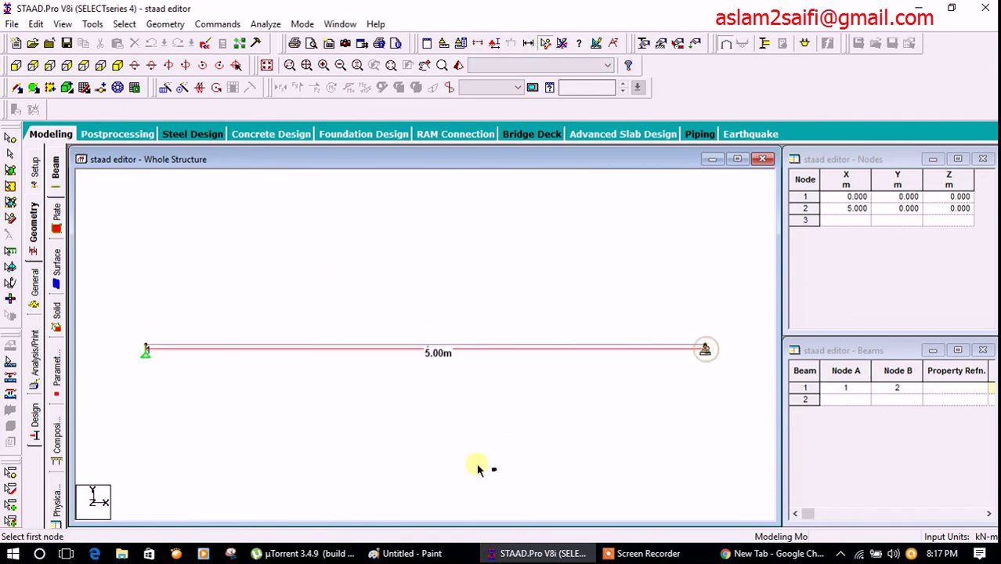